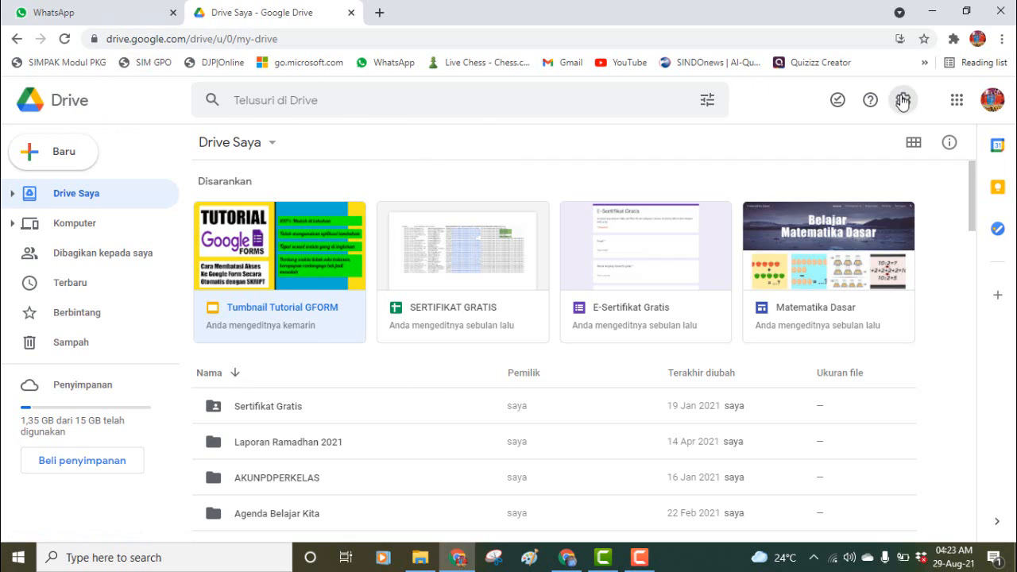
- Look through the available Google apps and expand the Drive Saya folder tree
click(954, 101)
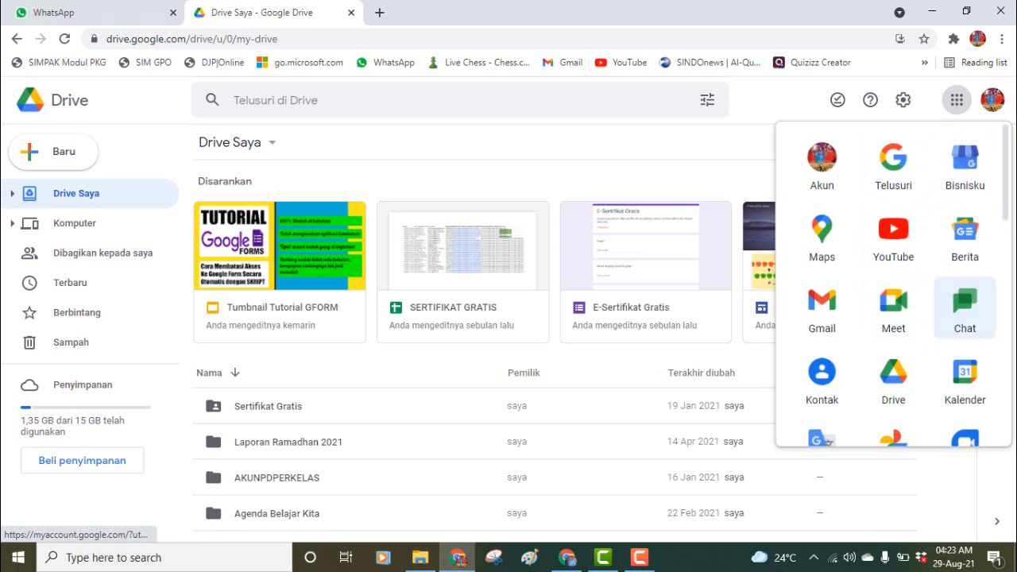
scroll(1007, 210, down, 2)
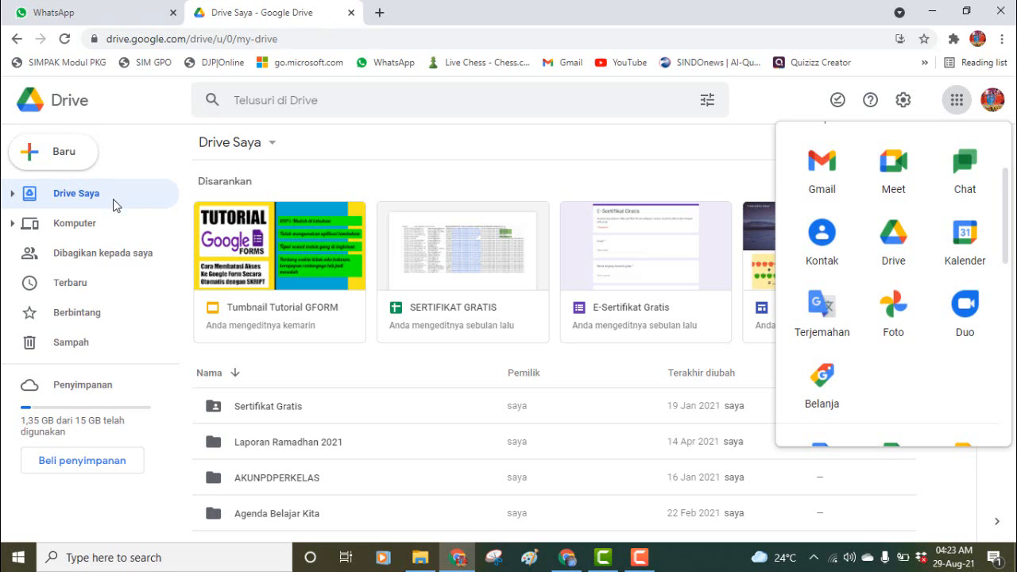
click(12, 195)
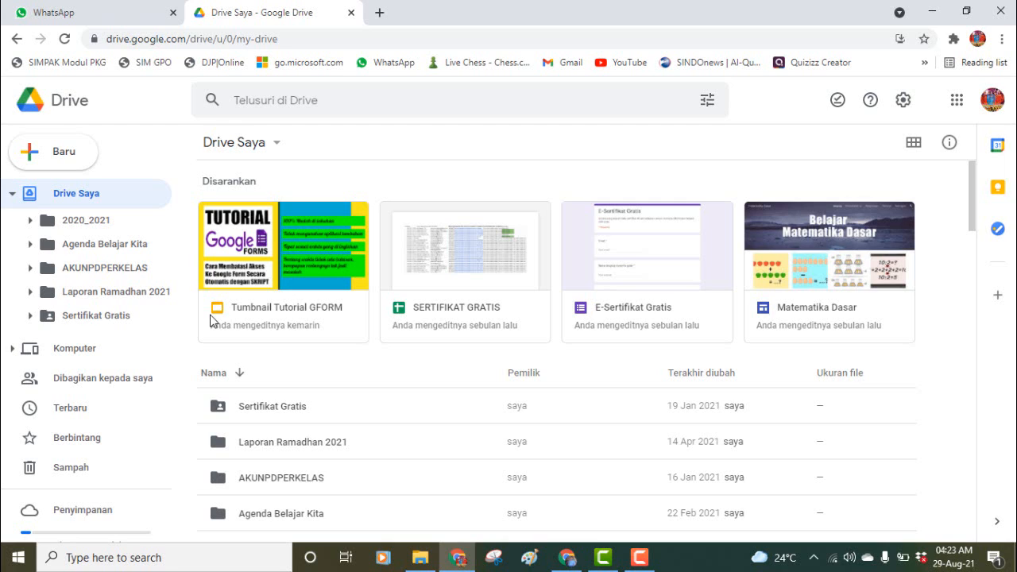
- Create a folder named "Aplikasi Daftar Nilai Kls 9 TP 21/22" in Drive Saya and open it
click(42, 155)
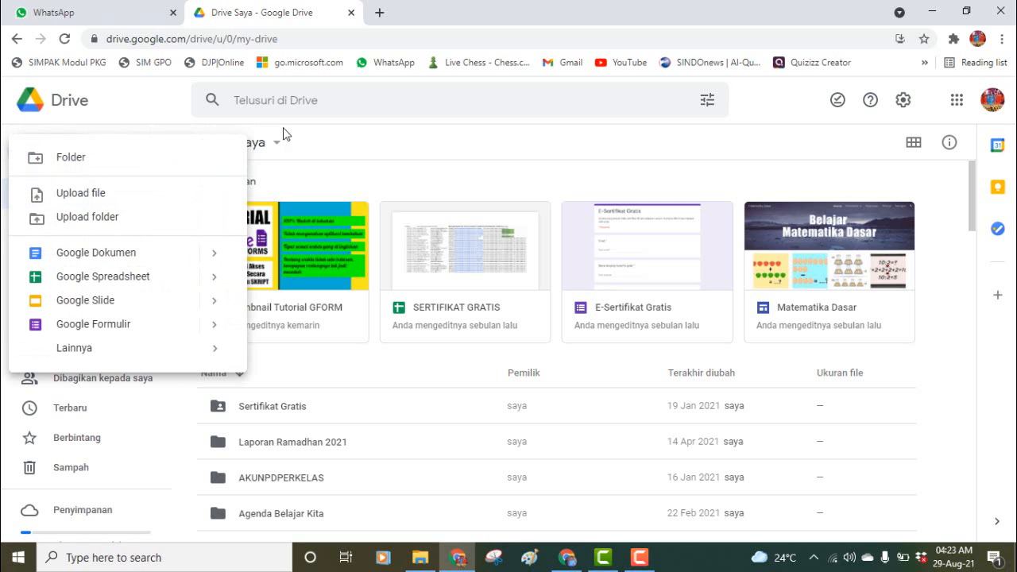
click(304, 167)
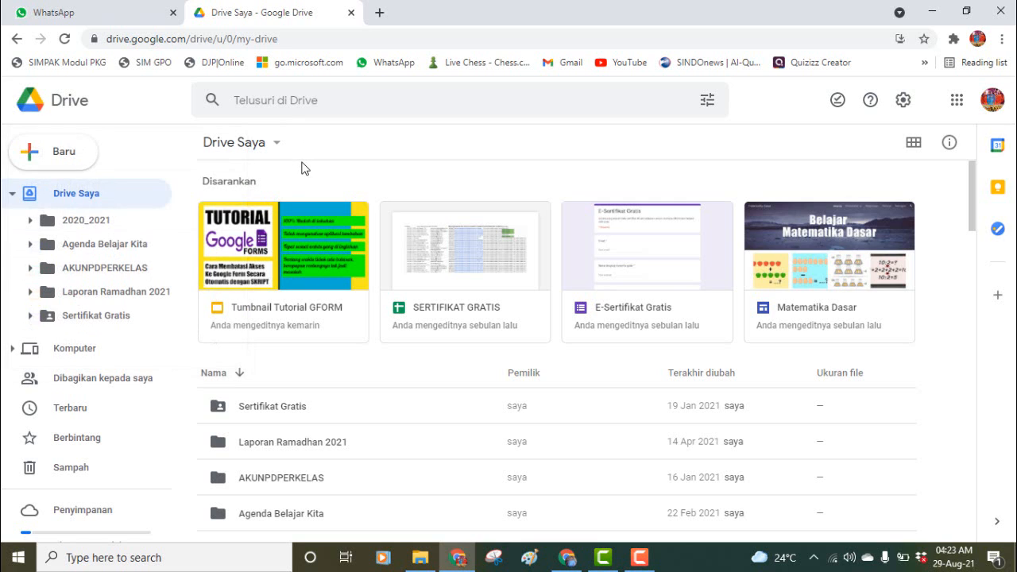
click(67, 155)
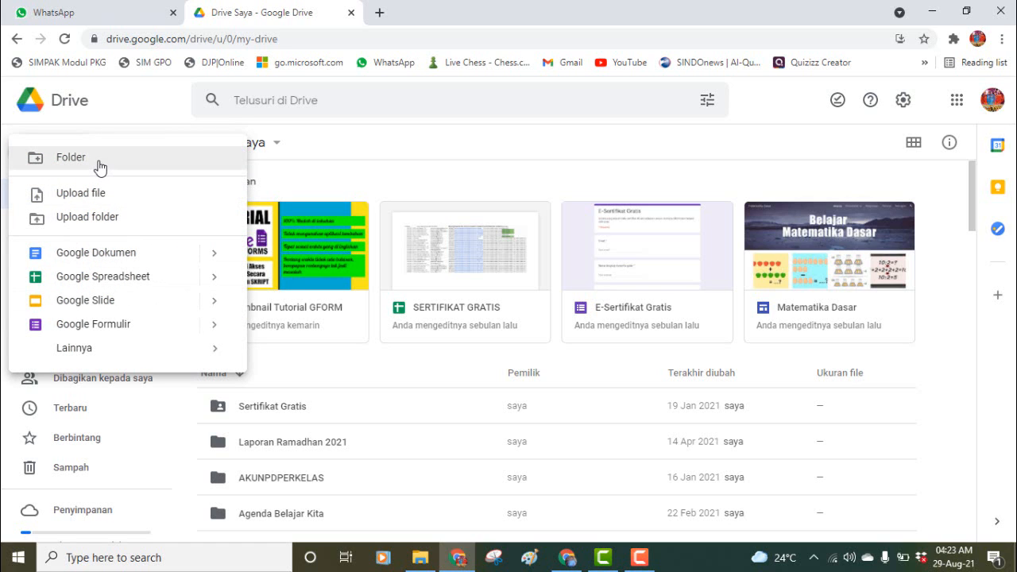
click(99, 162)
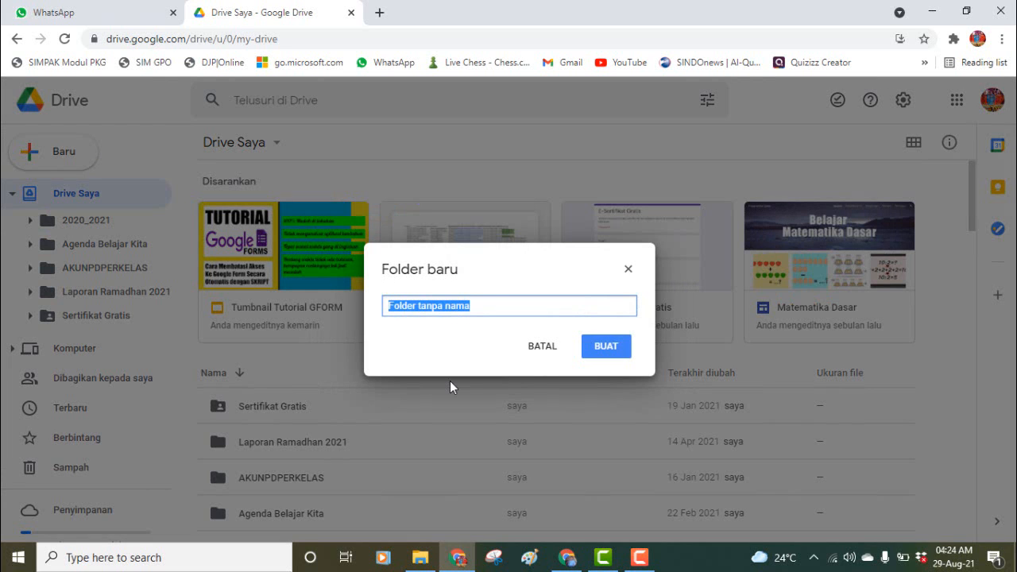
text(A)
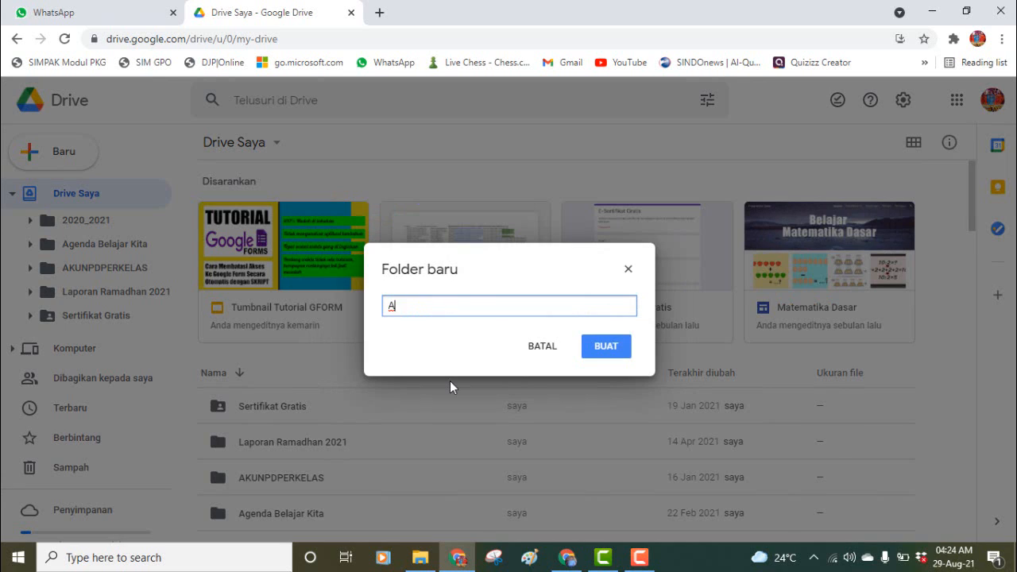
text(plikasi Daftar Nilai Kl)
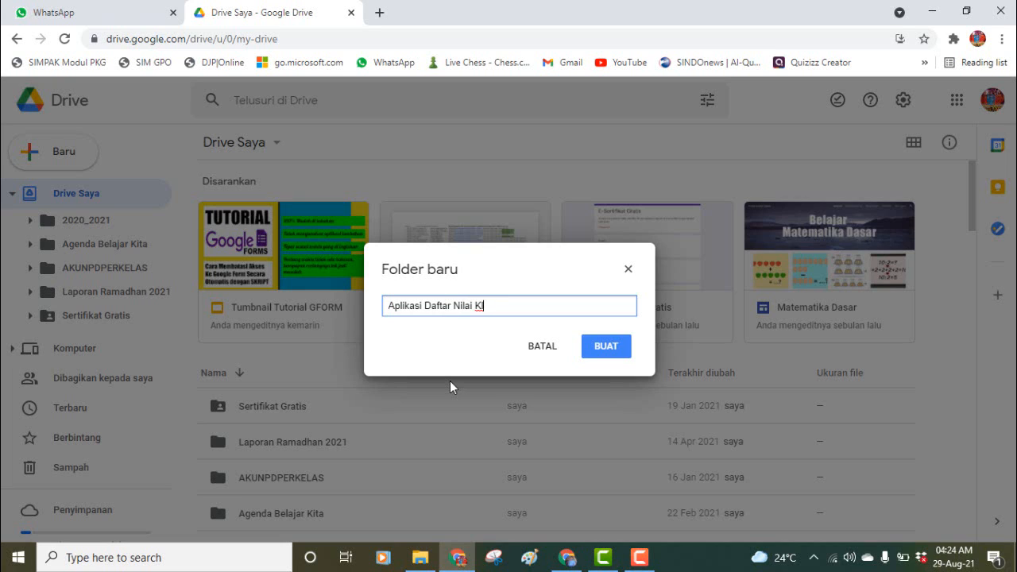
text(s ()
key(BackSpace)
text(9)
text(21/22TO)
key(BackSpace)
text(P)
click(610, 353)
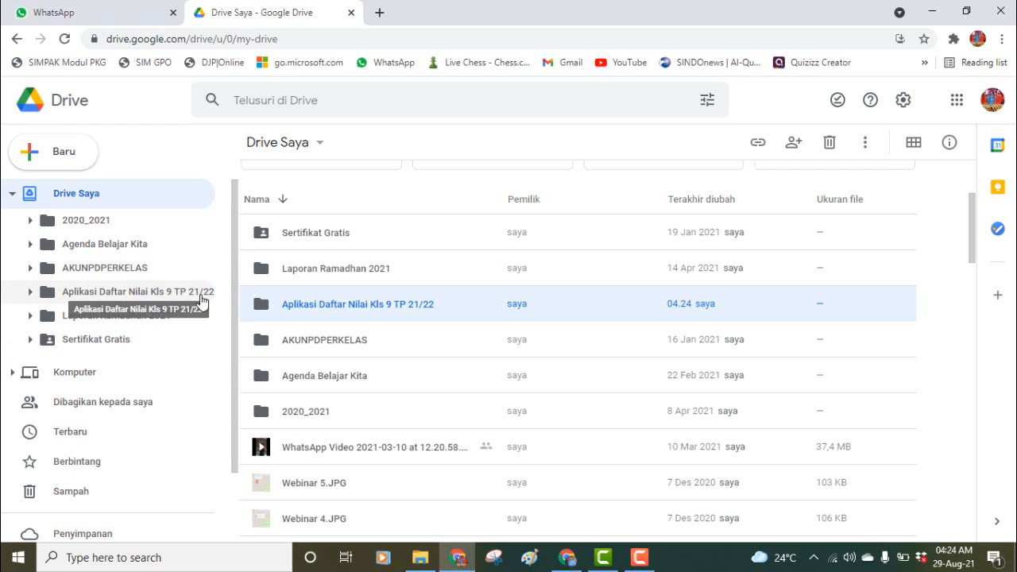
click(96, 292)
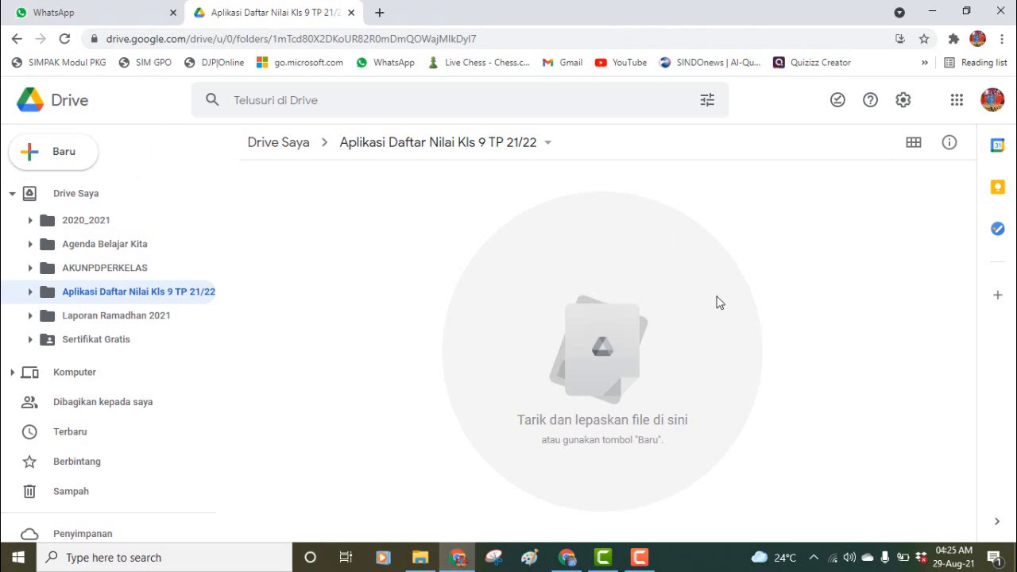
- Switch to WhatsApp Web and open the spreadsheet link in the reply to "blanko apk penilaian"
click(120, 13)
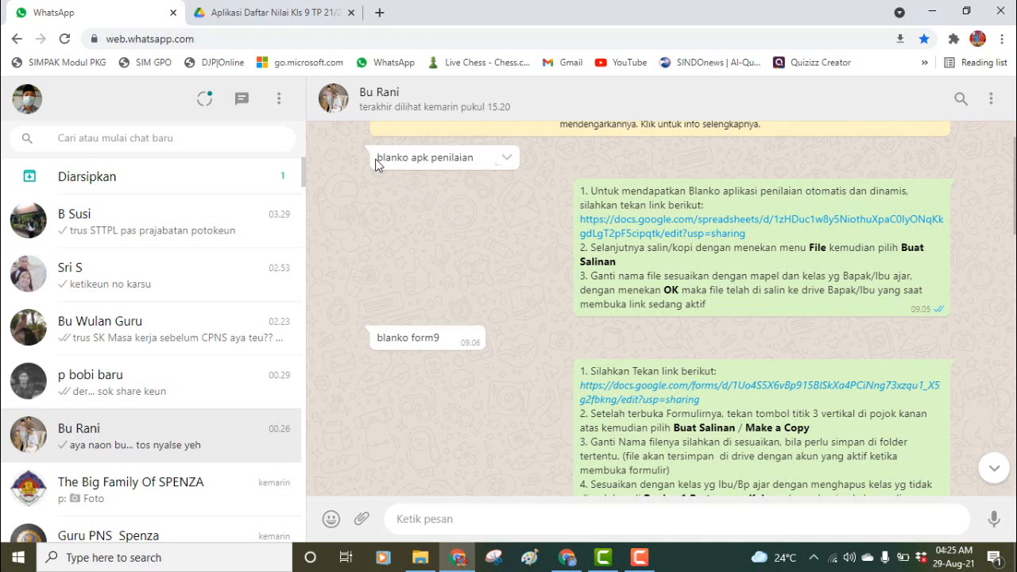
drag(376, 159, 470, 173)
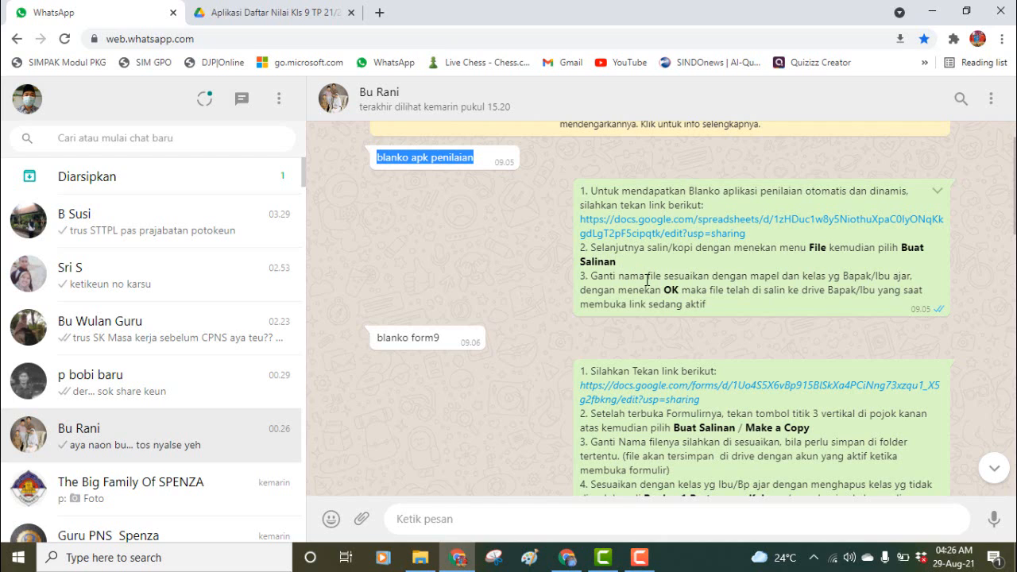
click(627, 230)
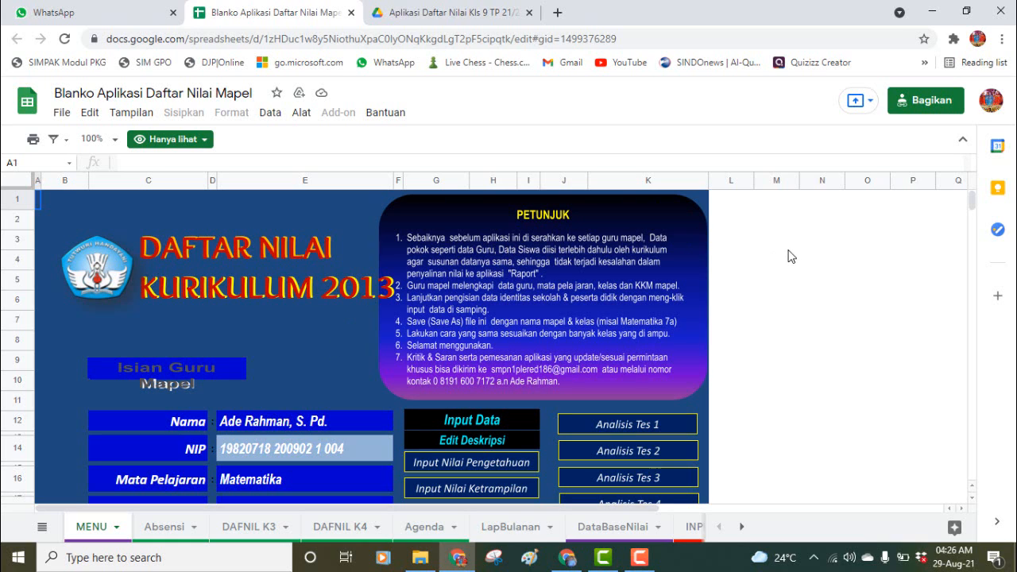
- Start a copy of the blank grade spreadsheet and name it "Aplikasi Daftar Nilai MTK Kls 9"
click(70, 123)
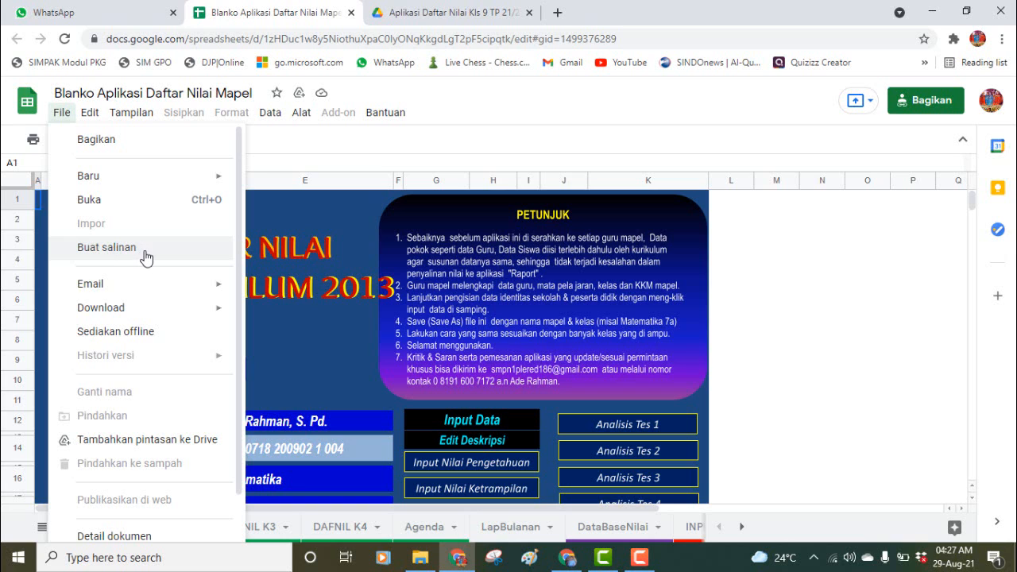
click(146, 254)
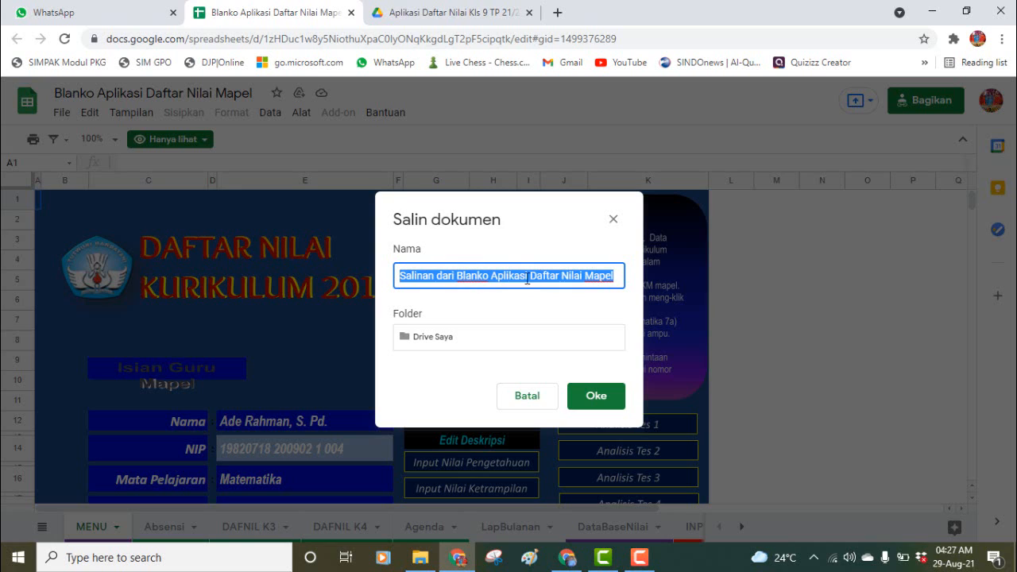
click(495, 277)
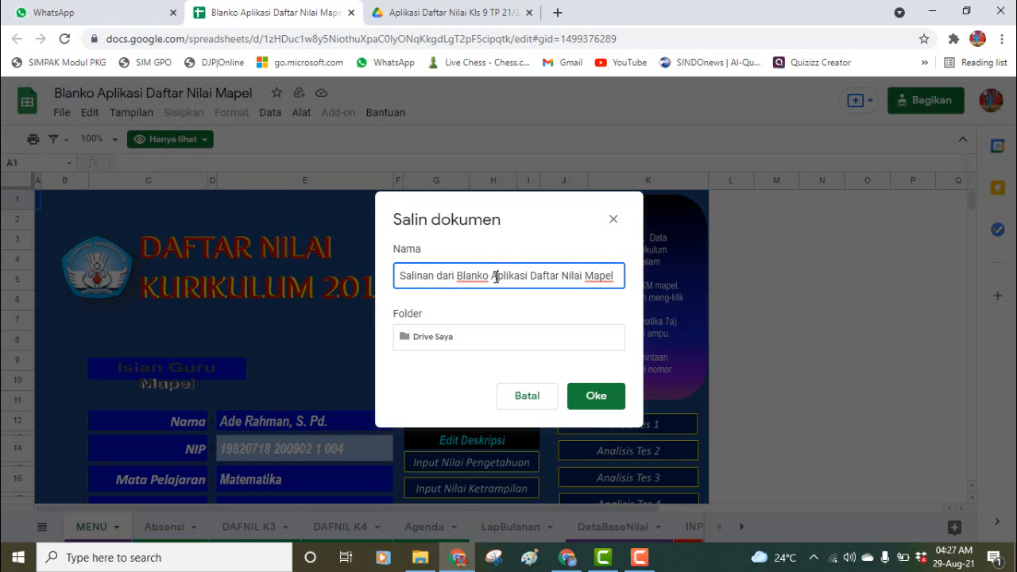
drag(491, 276, 284, 271)
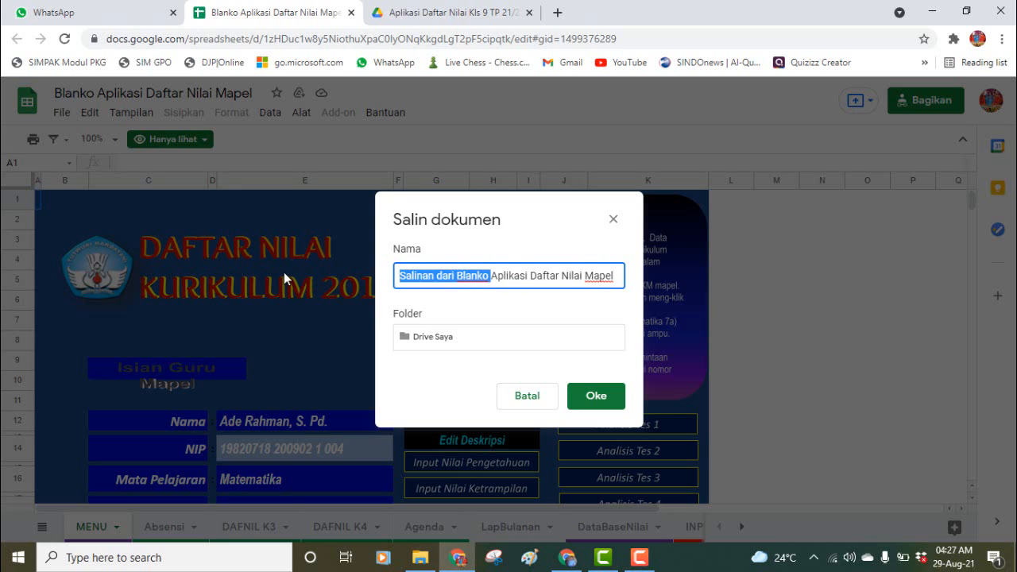
key(BackSpace)
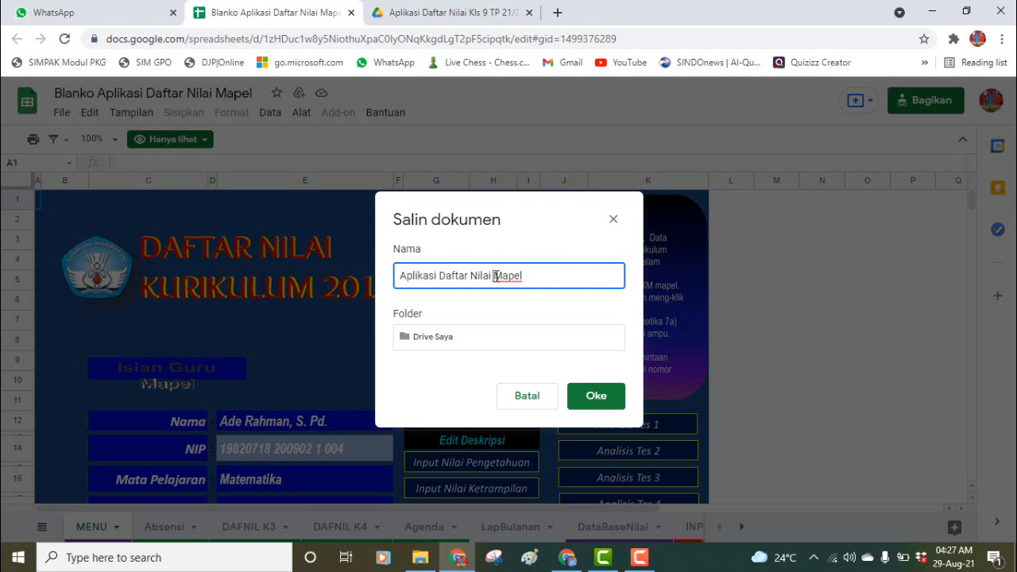
drag(494, 275, 559, 282)
text(MTK Kls 9)
click(403, 340)
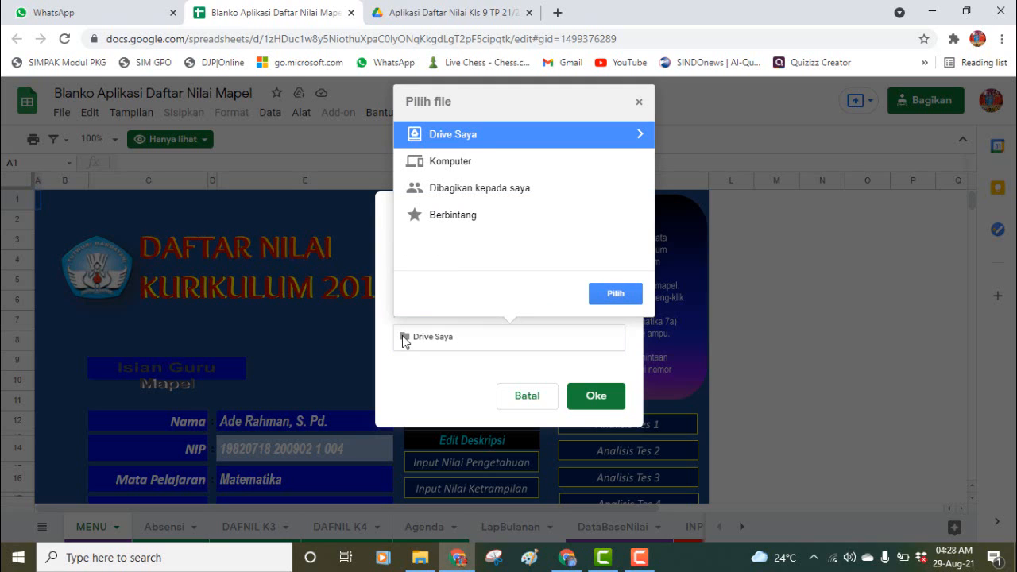
click(638, 135)
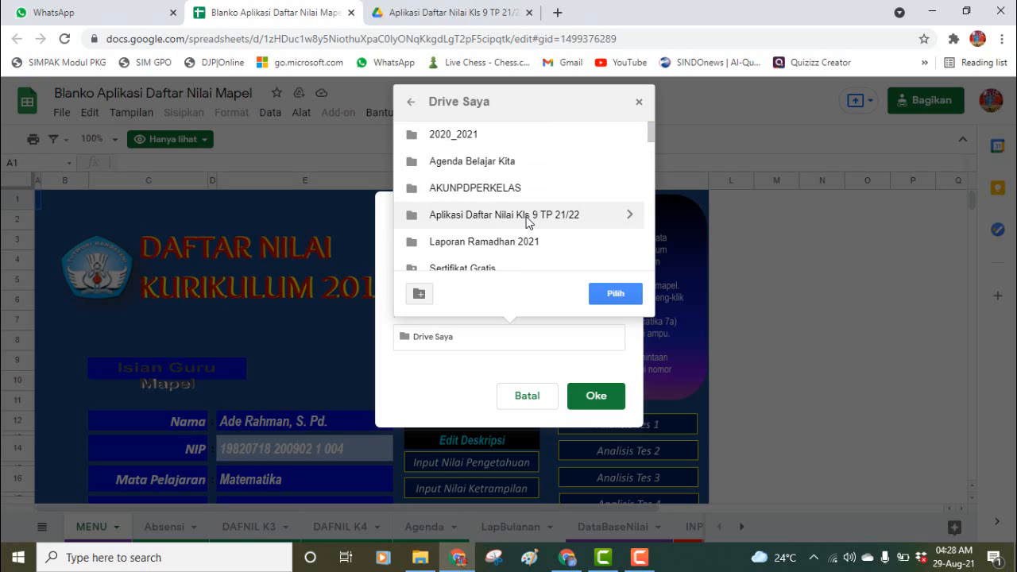
click(527, 216)
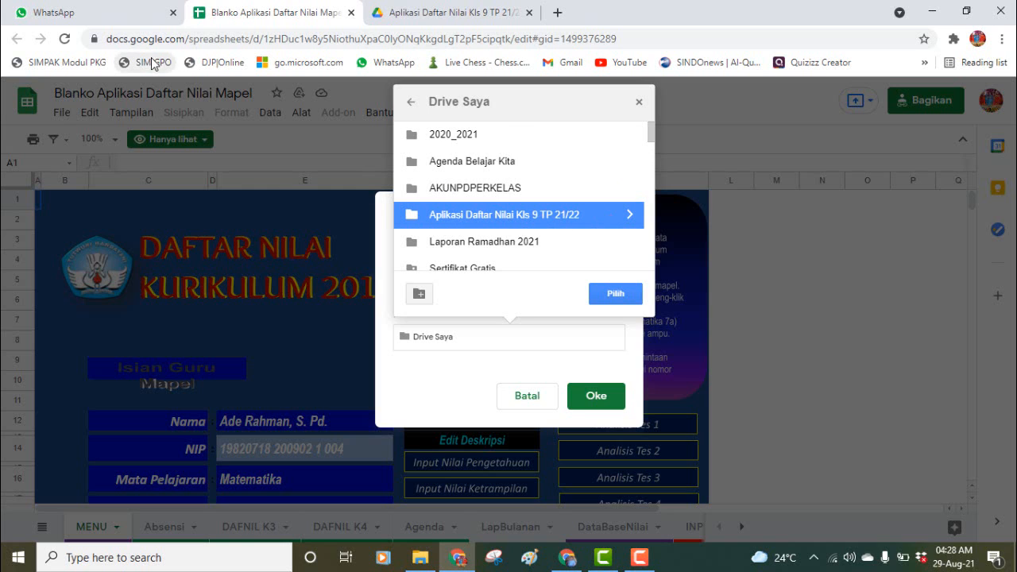
click(474, 13)
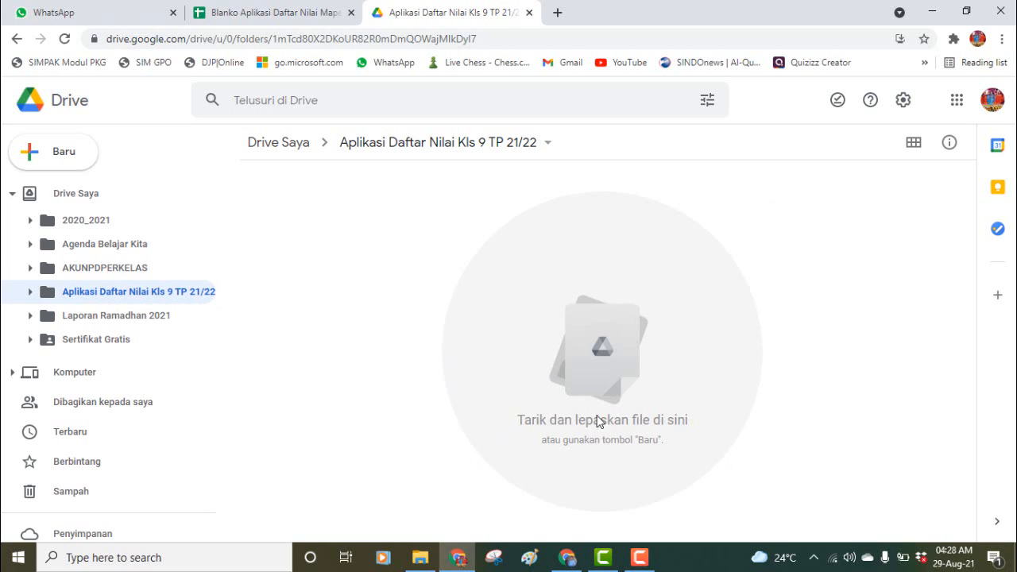
click(295, 14)
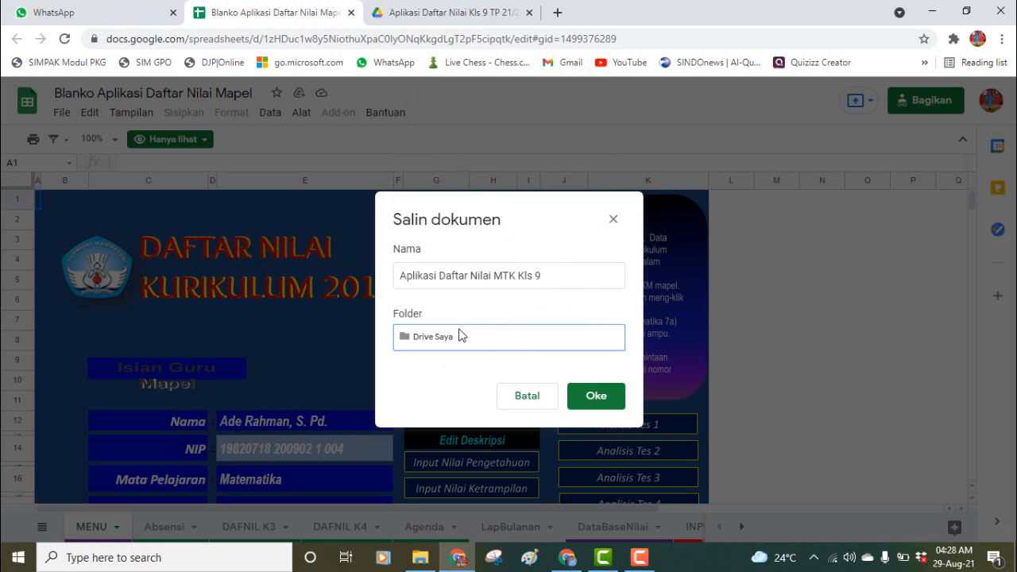
- Set the copy's destination to the folder "Aplikasi Daftar Nilai Kls 9 TP 21/22" in Drive Saya and create the copy
click(407, 339)
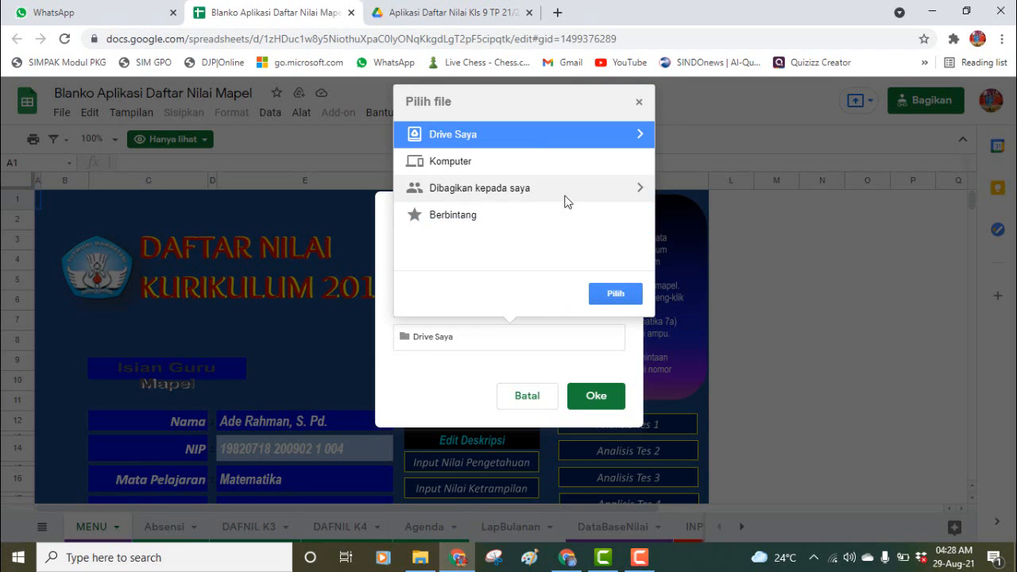
click(640, 135)
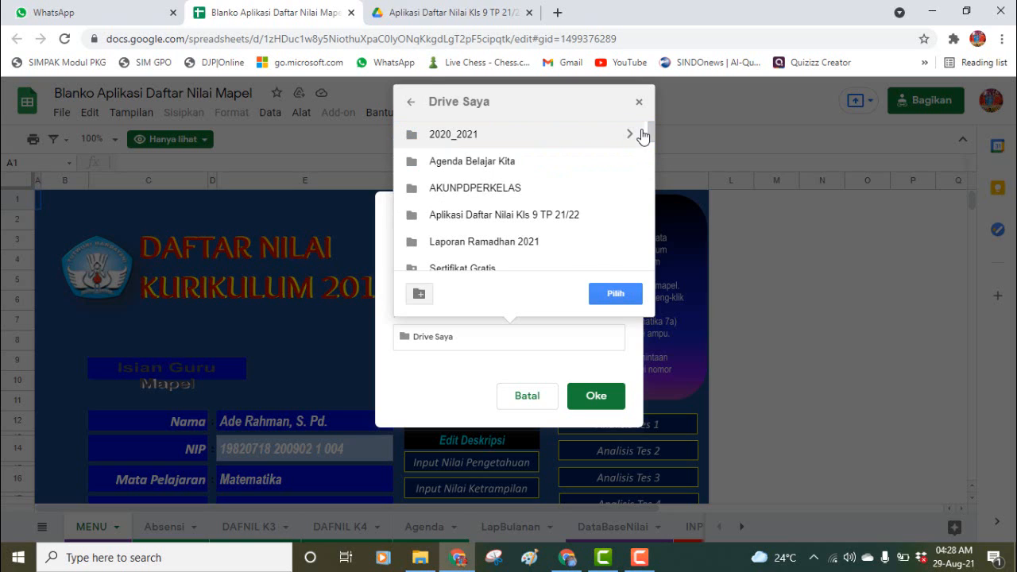
click(524, 216)
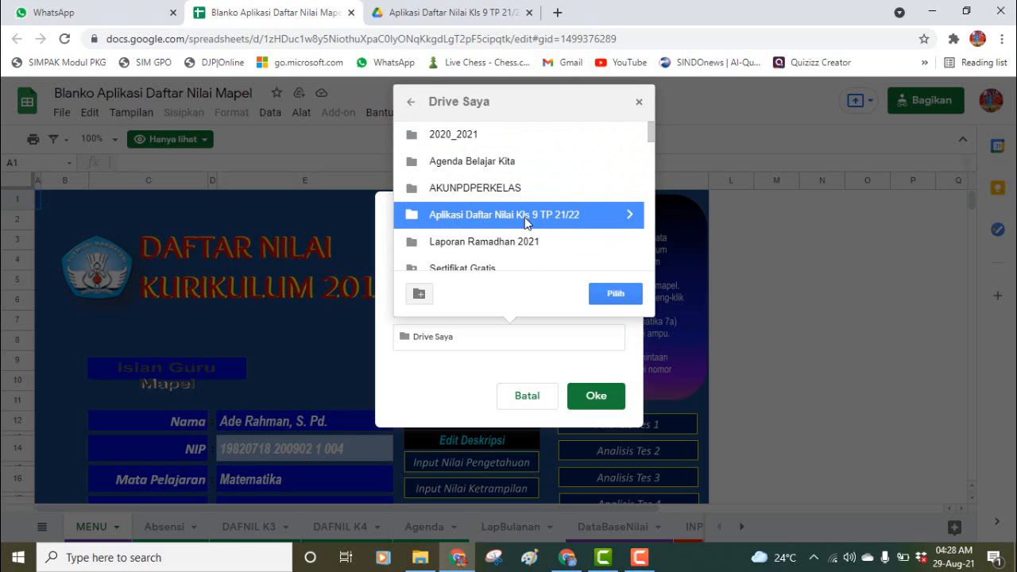
click(603, 296)
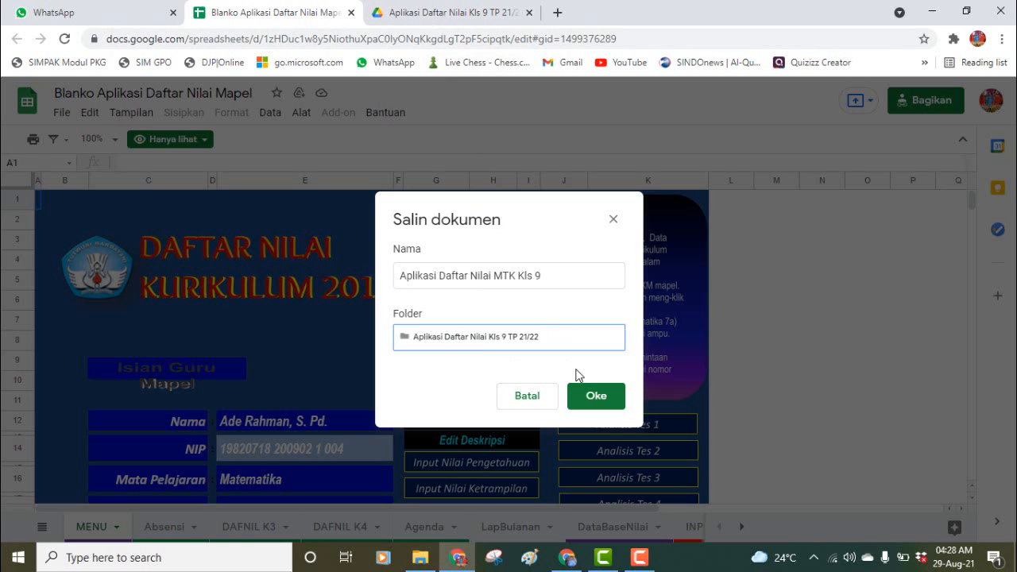
click(595, 395)
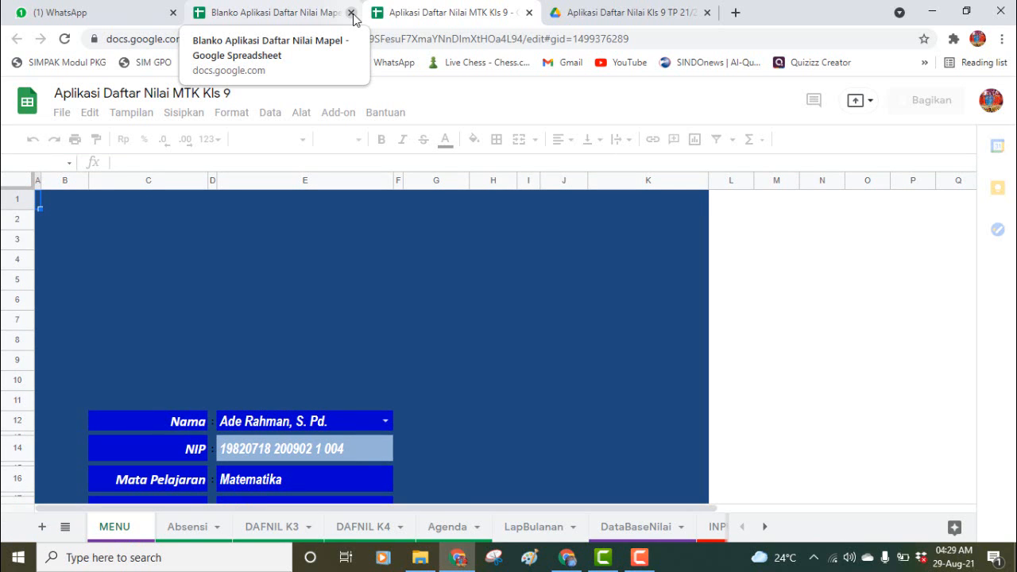
- Close the original blank spreadsheet, check the Drive folder for the copy, and return to the copied spreadsheet
click(351, 14)
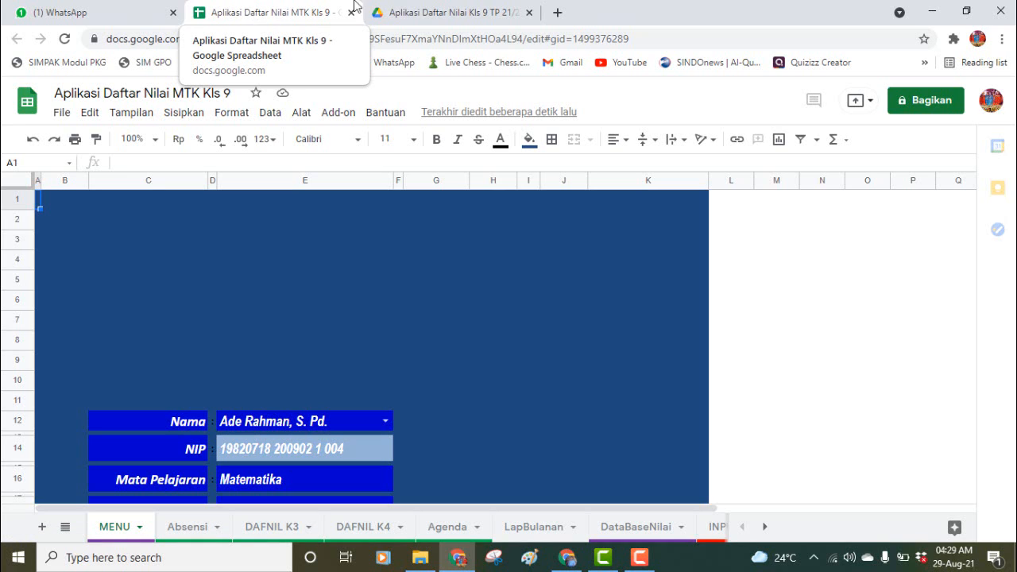
click(434, 11)
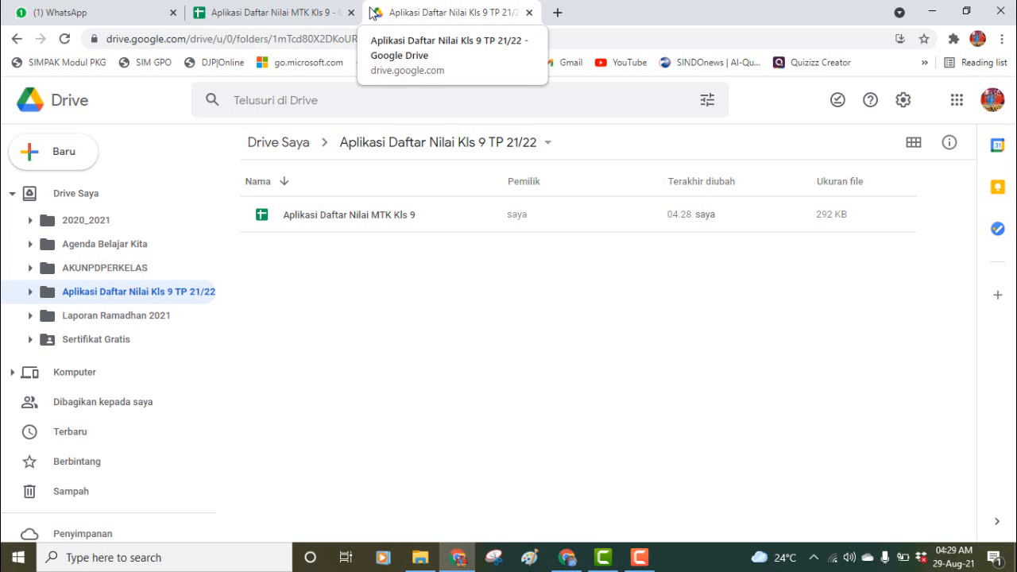
click(295, 12)
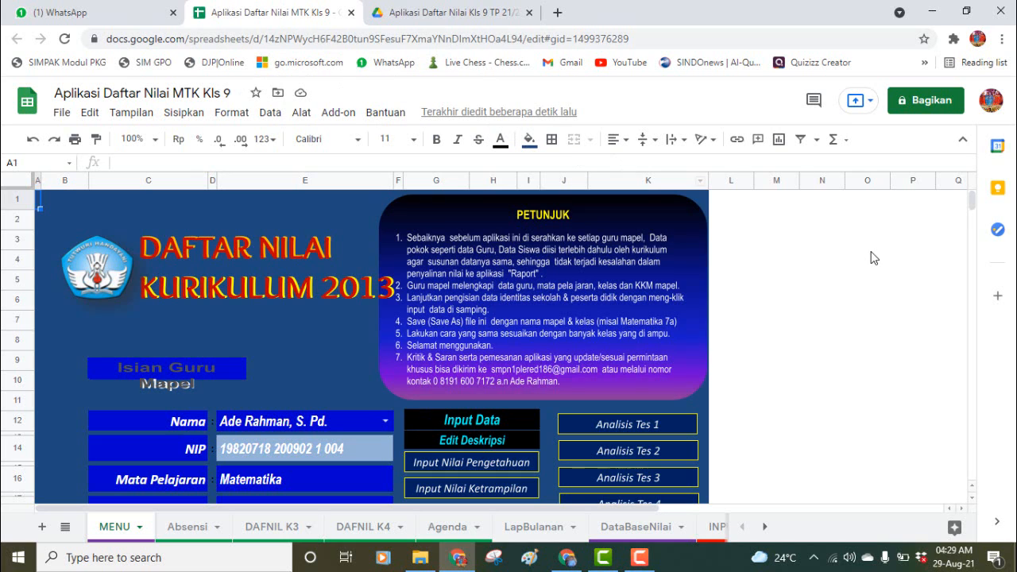
- Switch to WhatsApp Web and open the Google Forms link in the reply to "blanko form9"
click(93, 13)
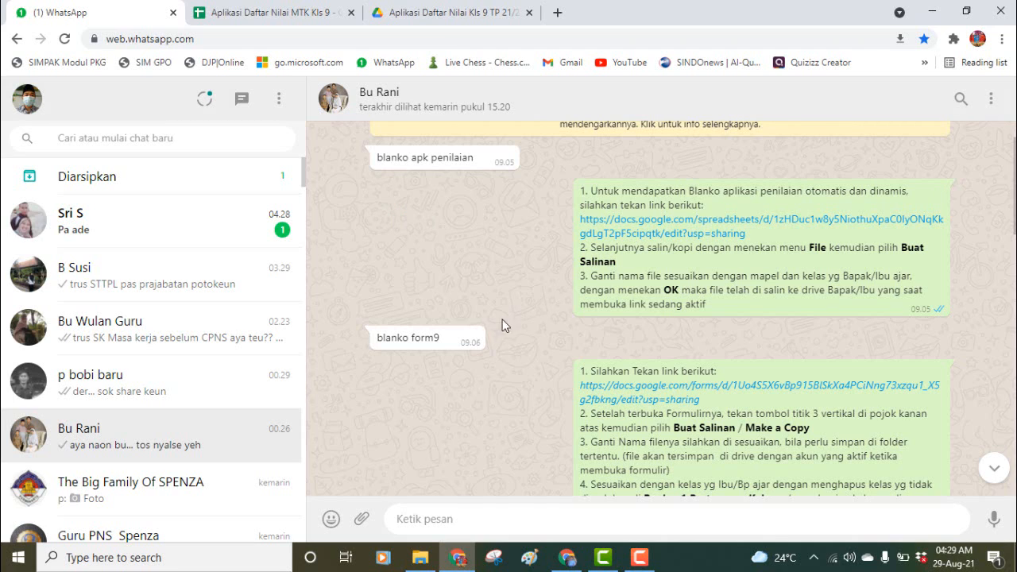
mouse_move(439, 346)
drag(376, 340, 438, 341)
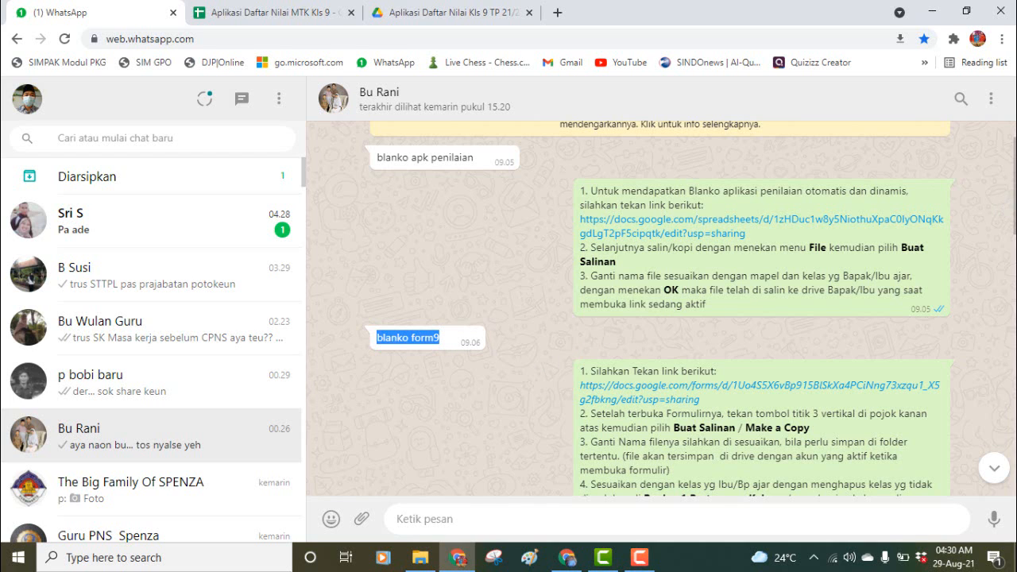
scroll(670, 254, down, 3)
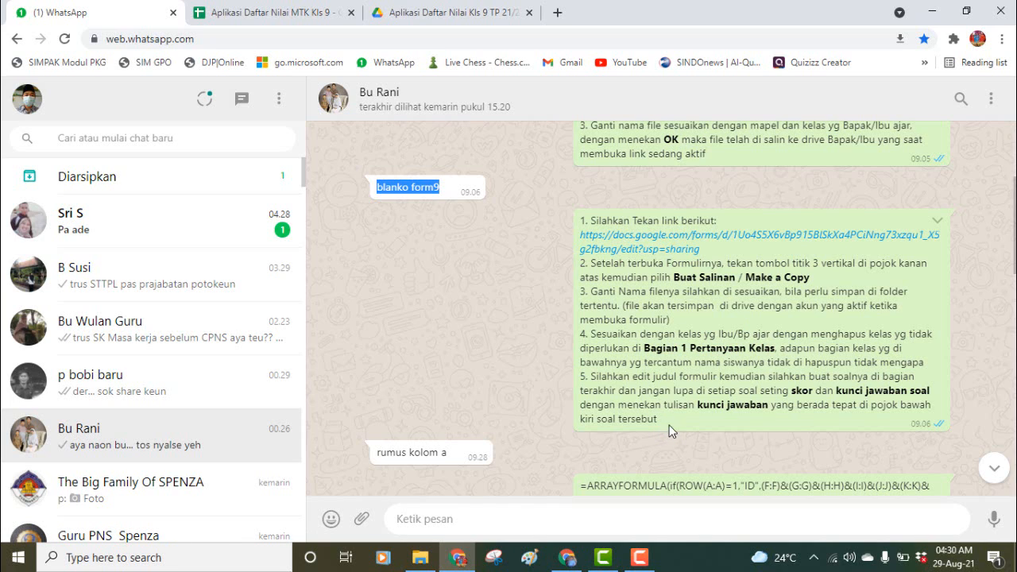
click(438, 257)
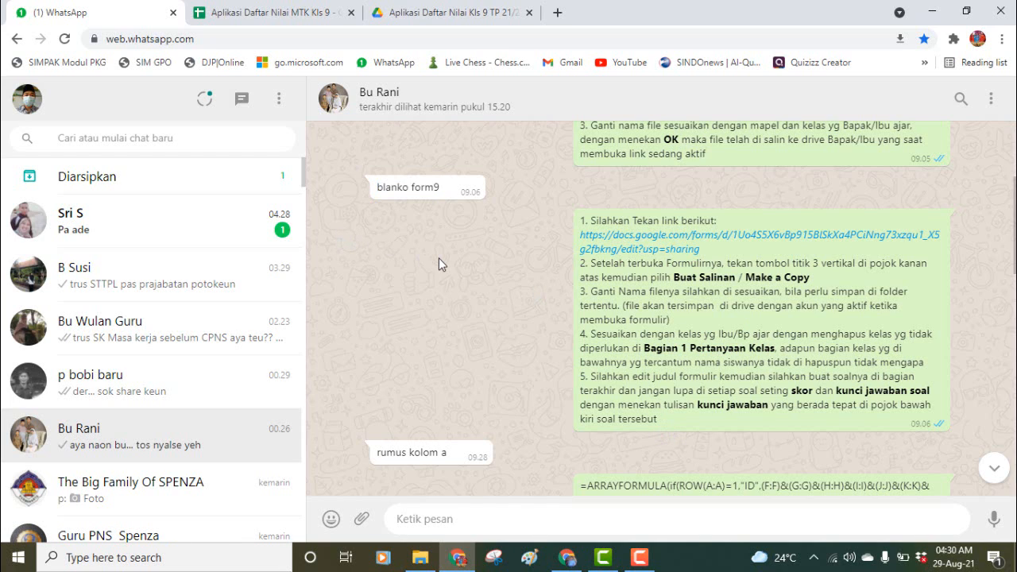
click(633, 242)
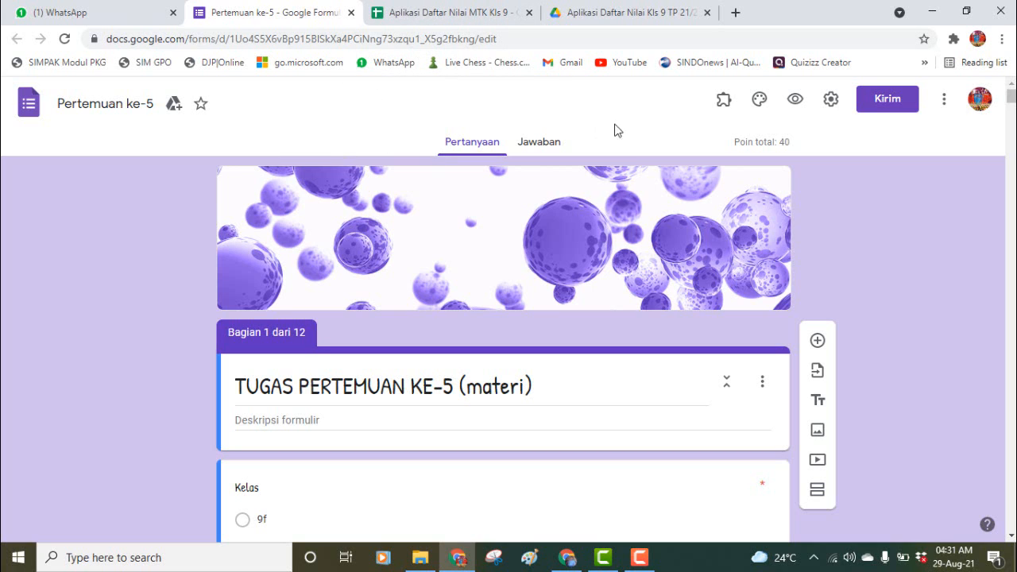
- Start a copy of the "Pertemuan ke-5" form and name it "Tugas Pertemuan ke-1"
click(944, 103)
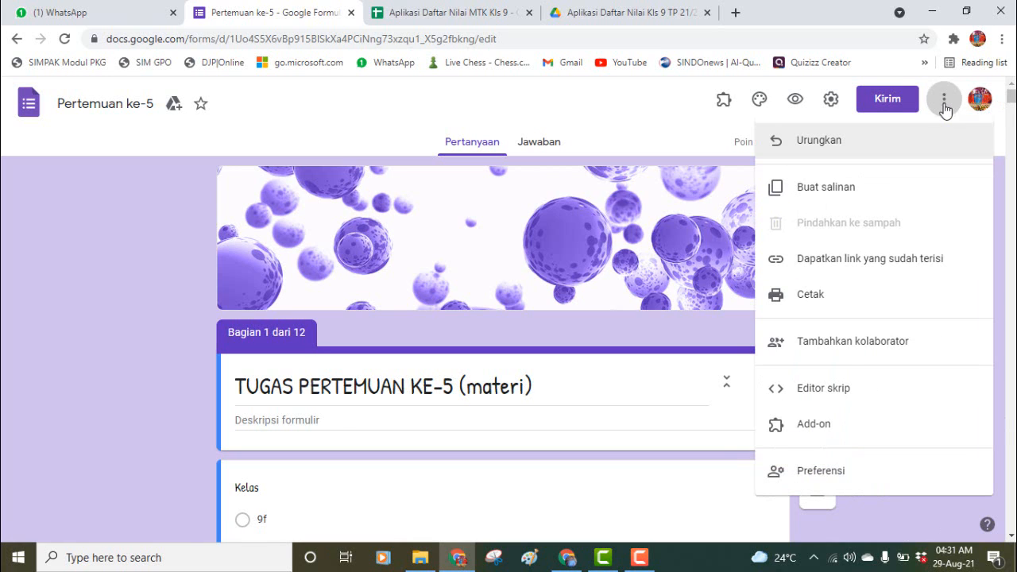
click(883, 194)
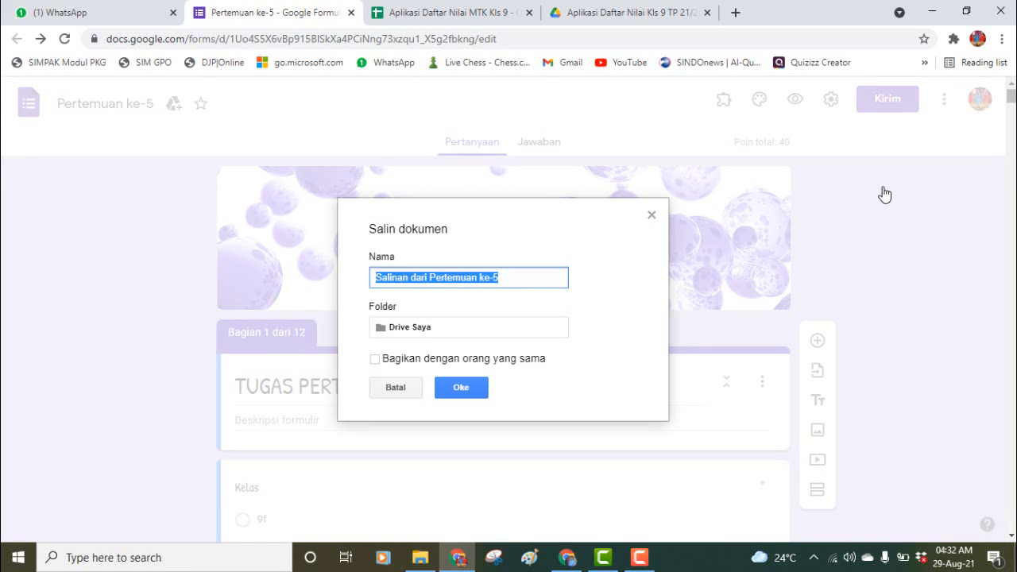
click(516, 280)
drag(516, 280, 318, 280)
click(428, 279)
drag(429, 279, 347, 280)
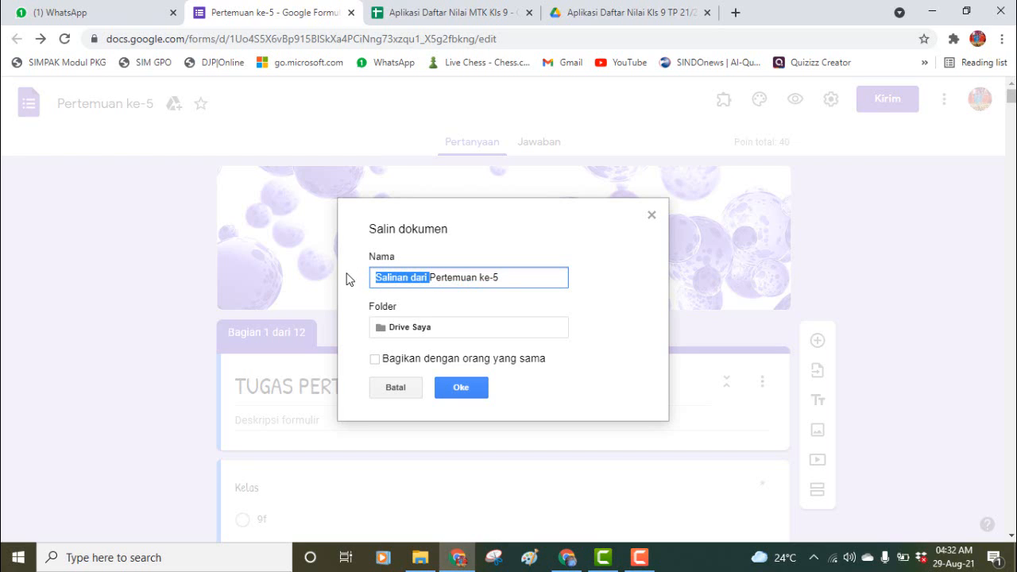
text(Tugas)
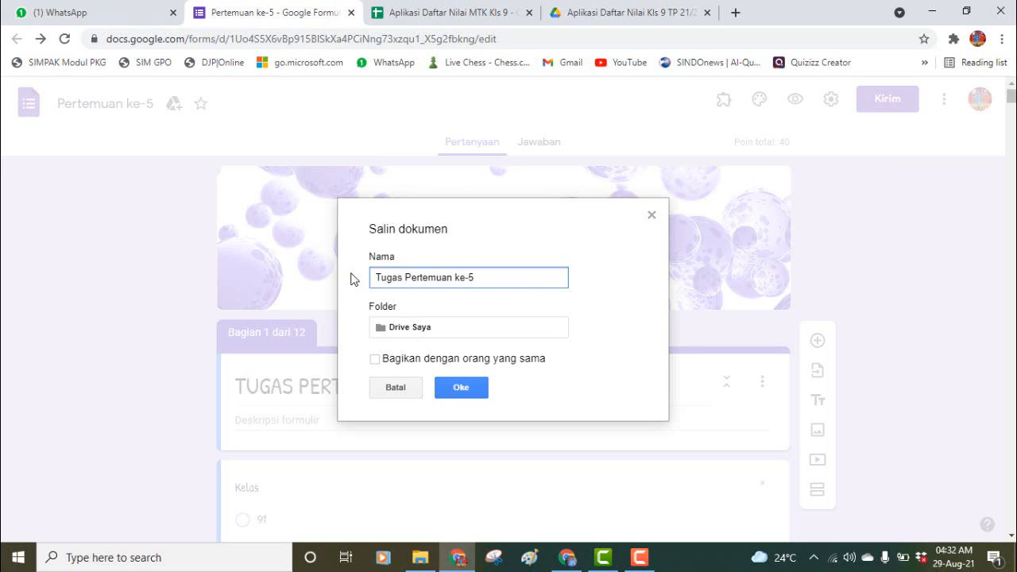
drag(469, 278, 485, 277)
text(1)
click(385, 332)
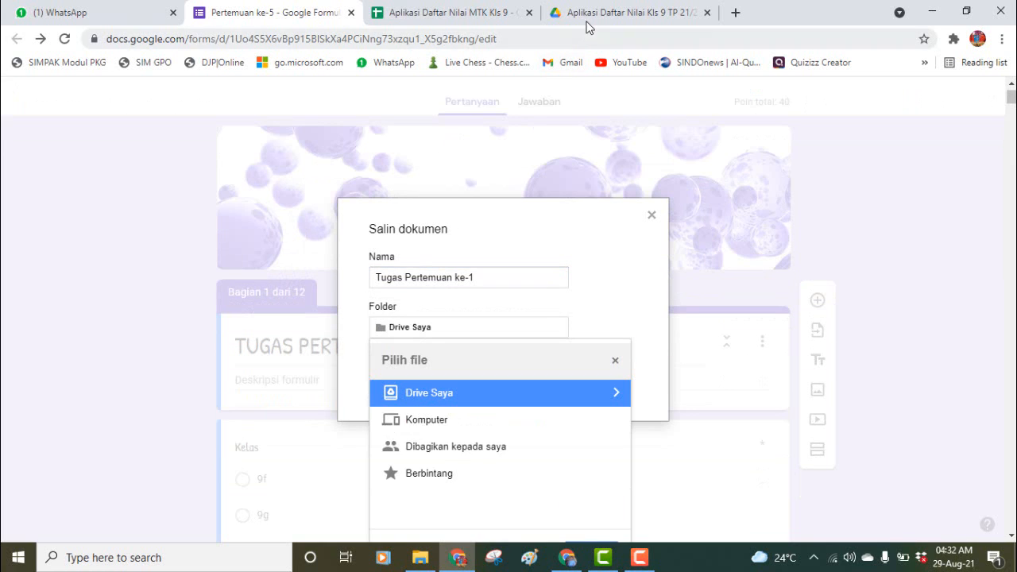
click(614, 393)
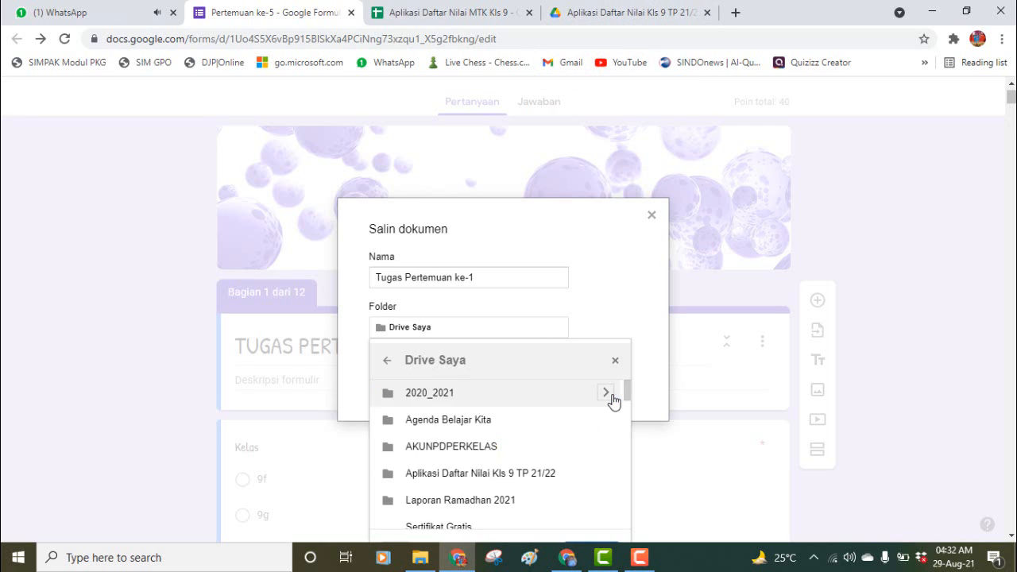
click(485, 484)
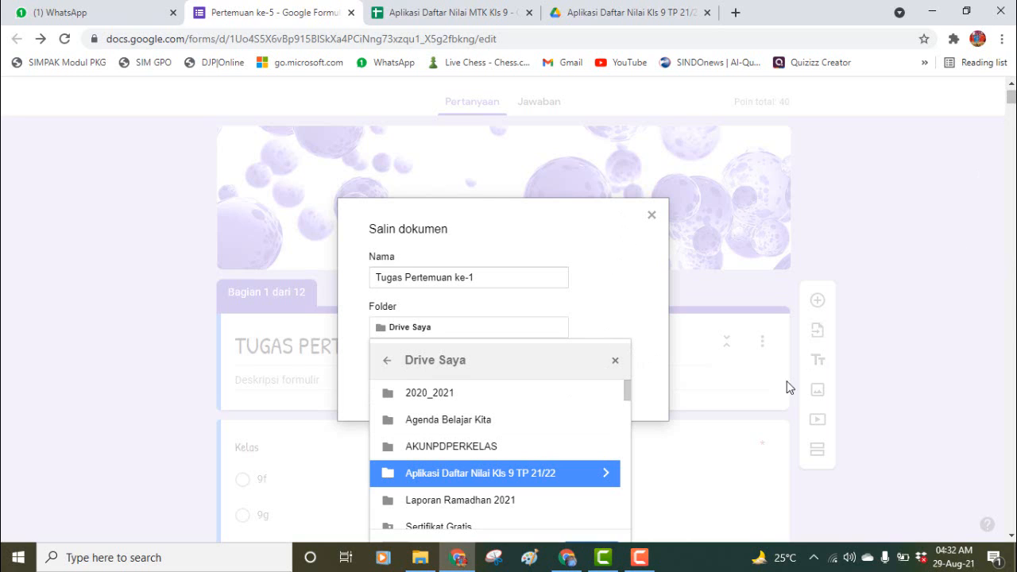
click(1013, 100)
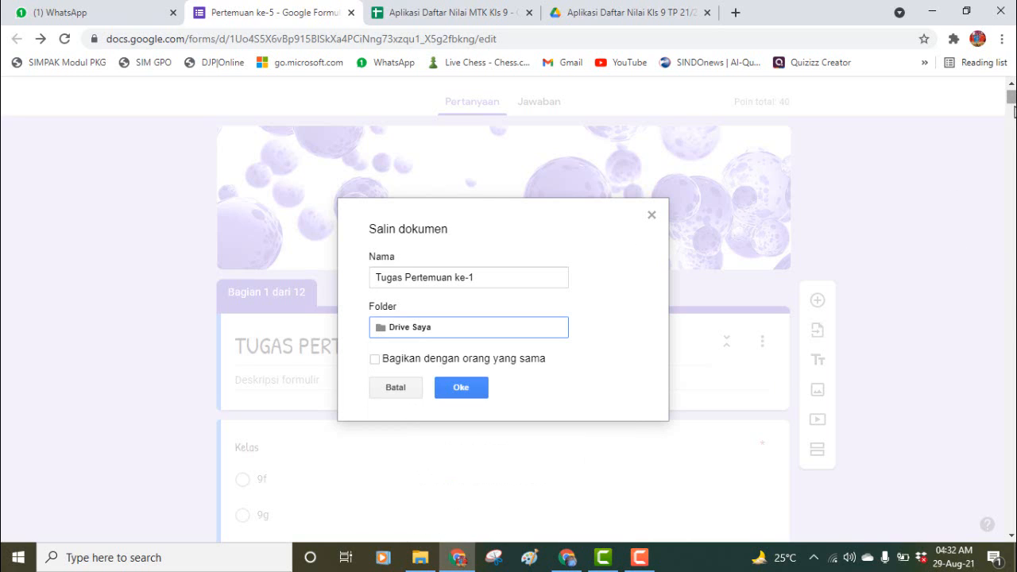
right_click(1012, 119)
- Set the form copy's destination to the folder "Aplikasi Daftar Nilai Kls 9 TP 21/22" in Drive Saya and create the copy
click(524, 216)
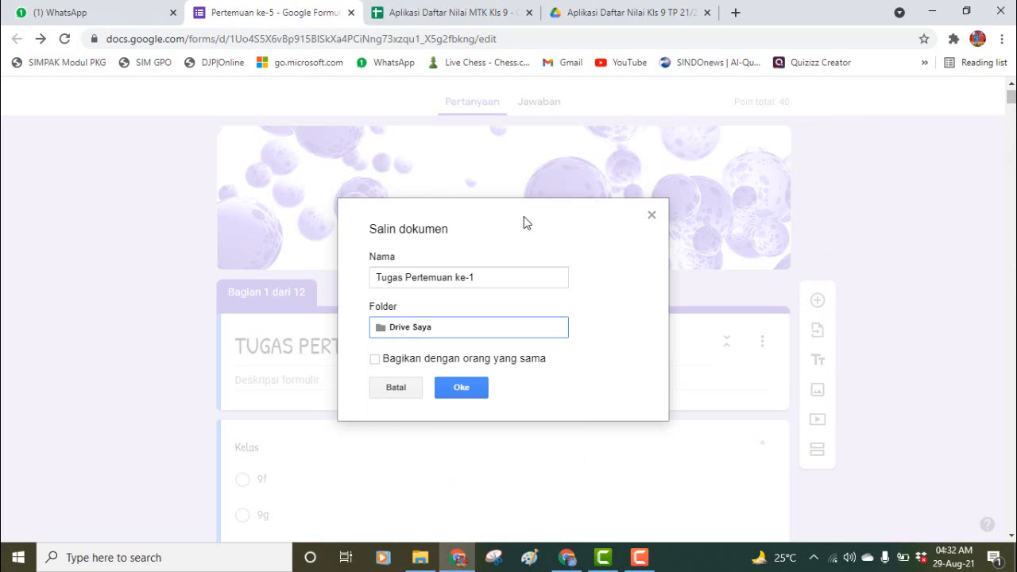
drag(523, 216, 425, 95)
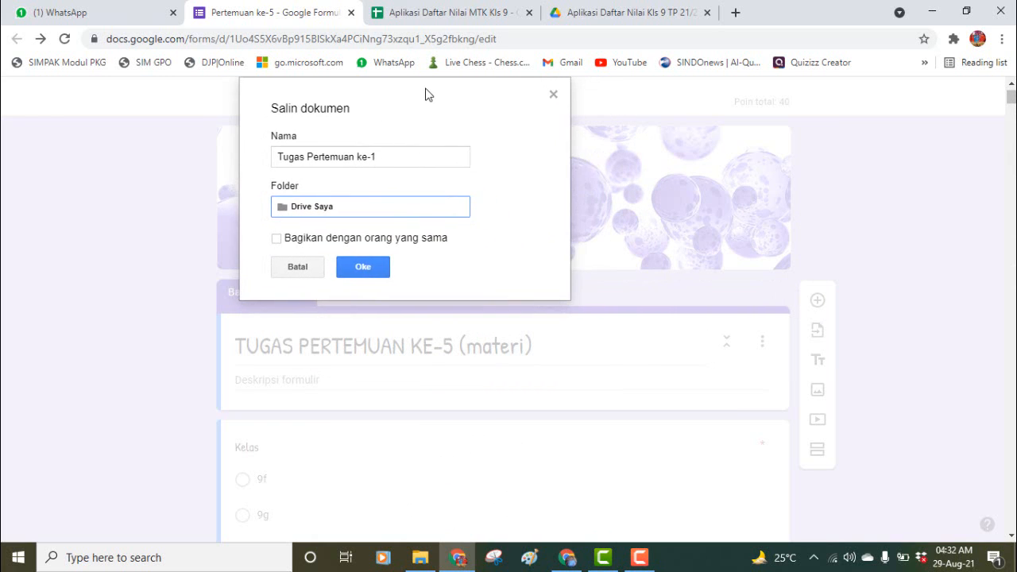
click(279, 208)
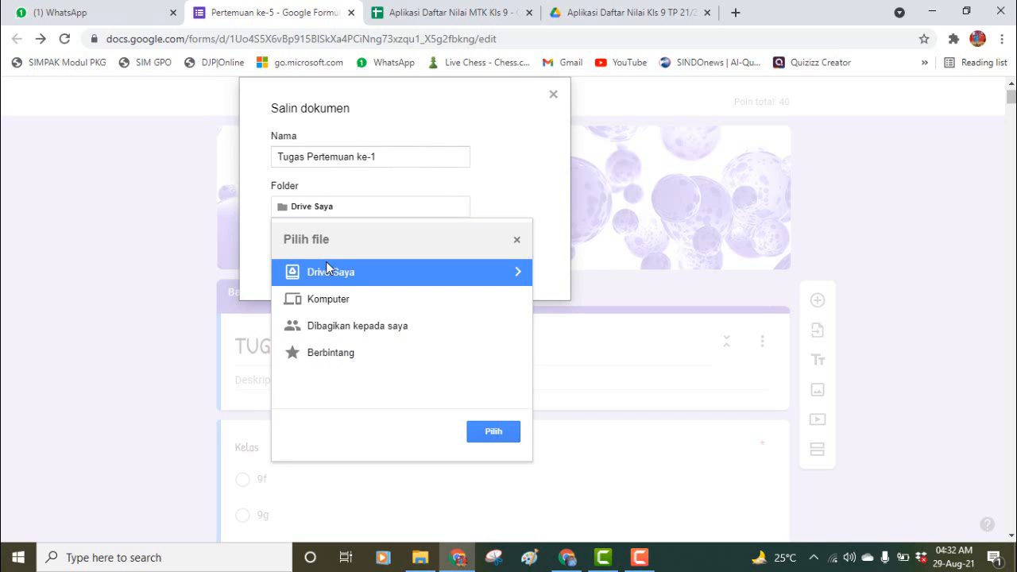
click(515, 276)
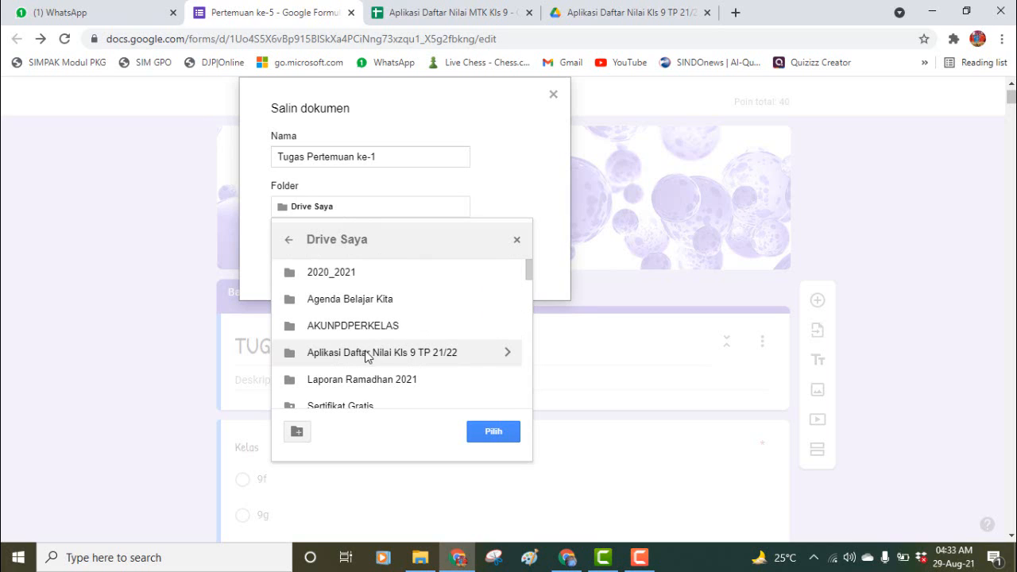
click(337, 356)
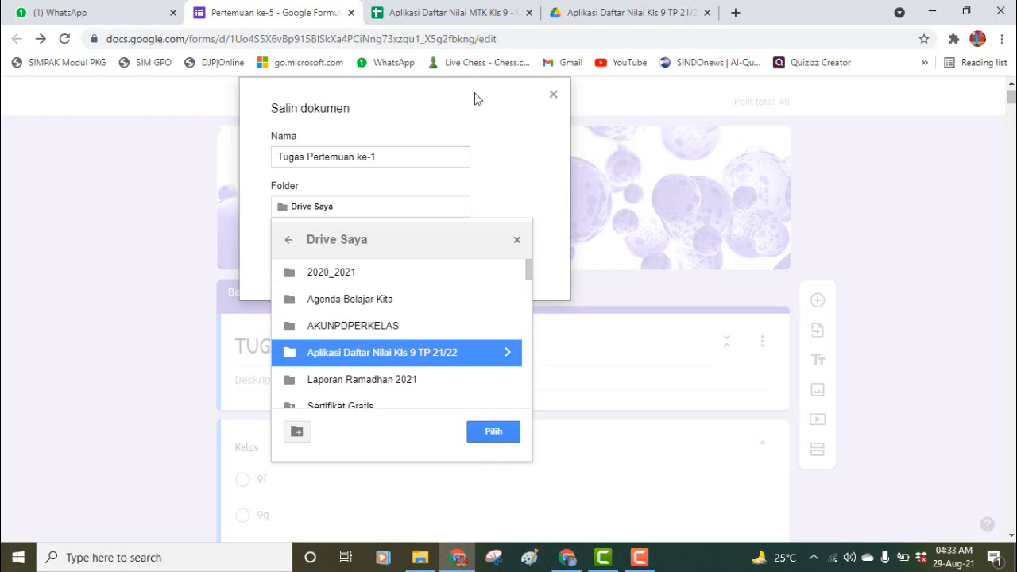
click(497, 432)
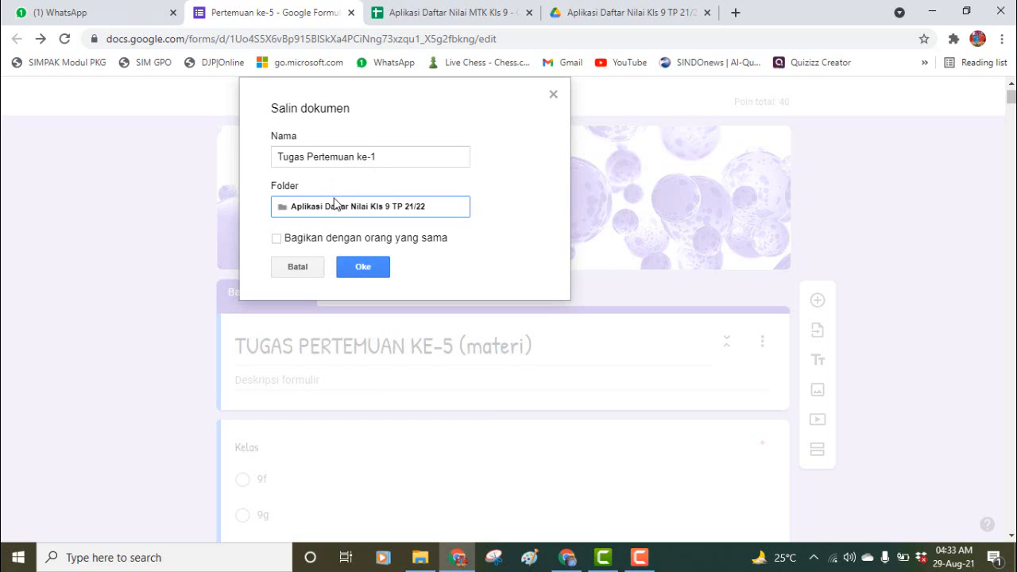
click(363, 268)
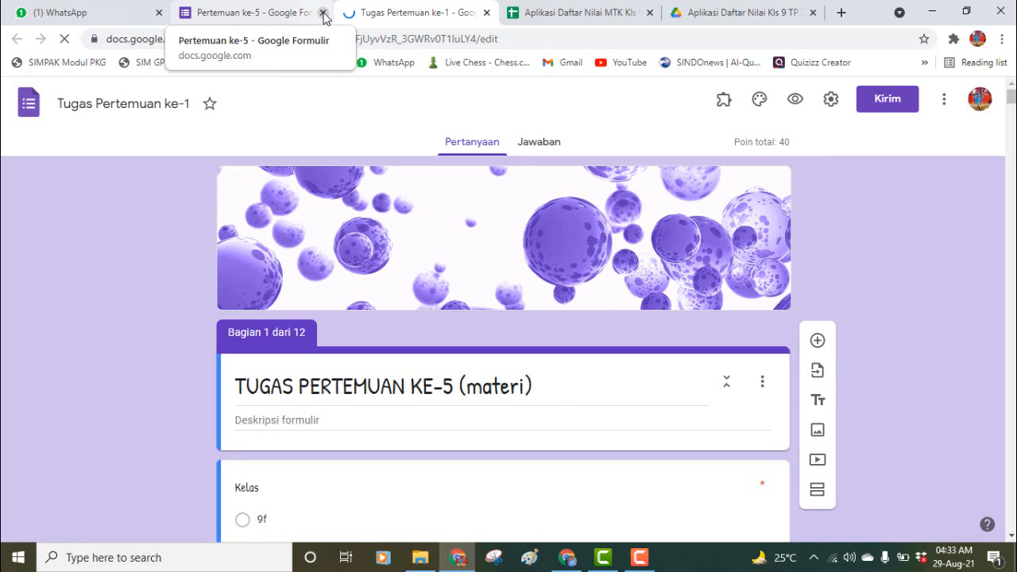
- Close the original "Pertemuan ke-5" form and check the Drive folder for the copied form before minimizing the browser
click(322, 12)
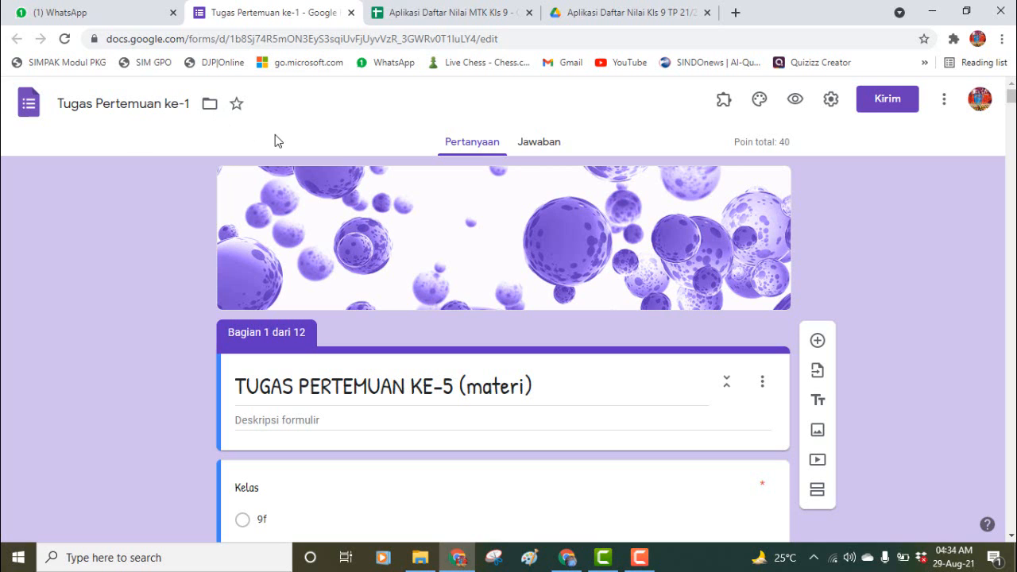
click(606, 16)
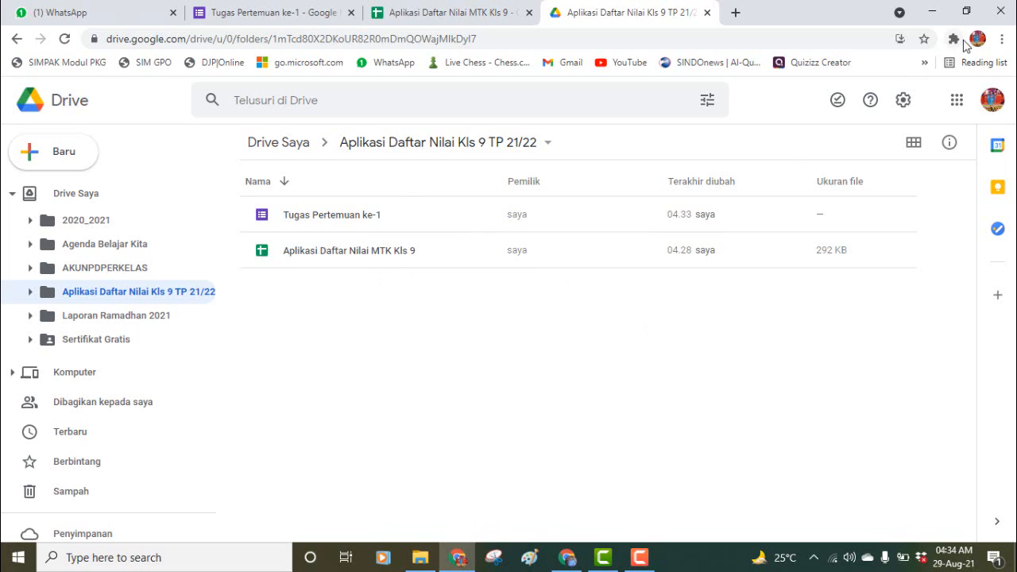
click(935, 13)
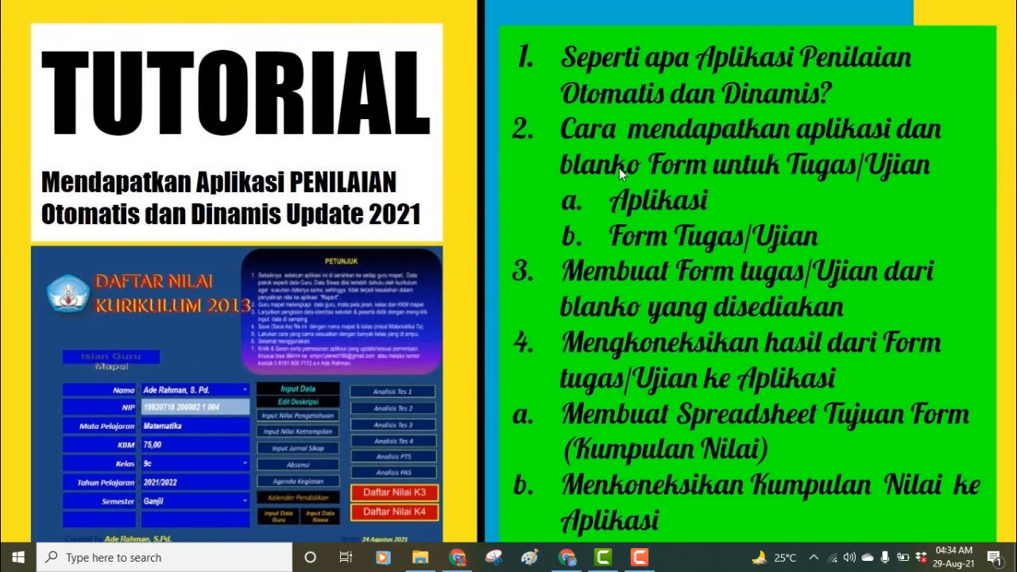
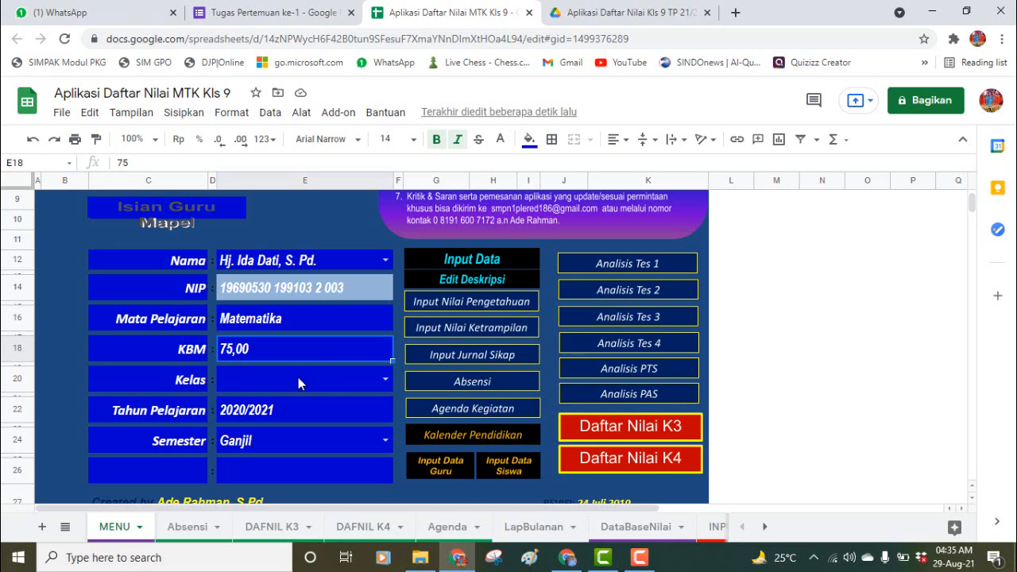
- Check the Kelas dropdown on the MENU sheet of the copied grade spreadsheet
click(298, 382)
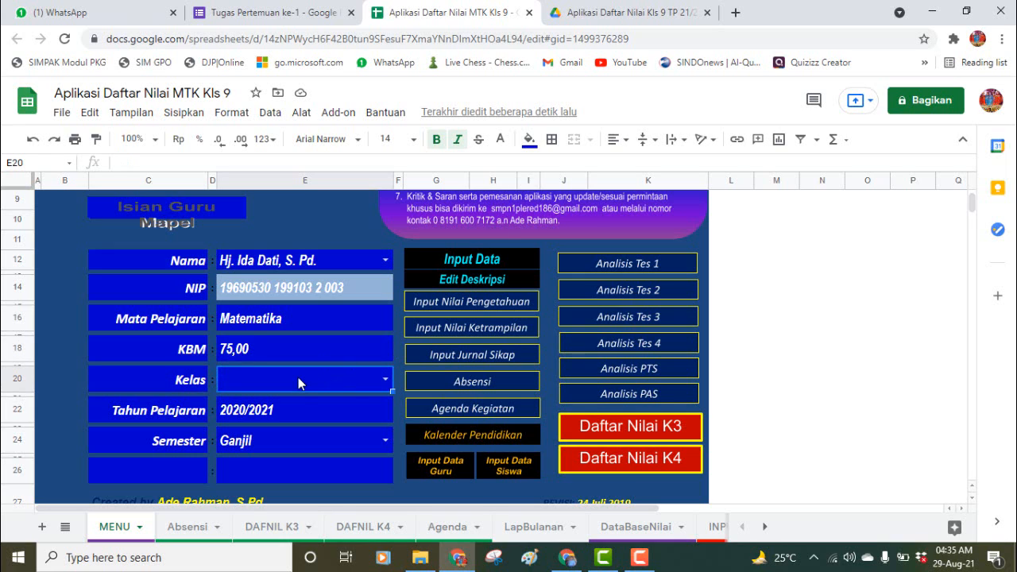
click(384, 382)
click(368, 408)
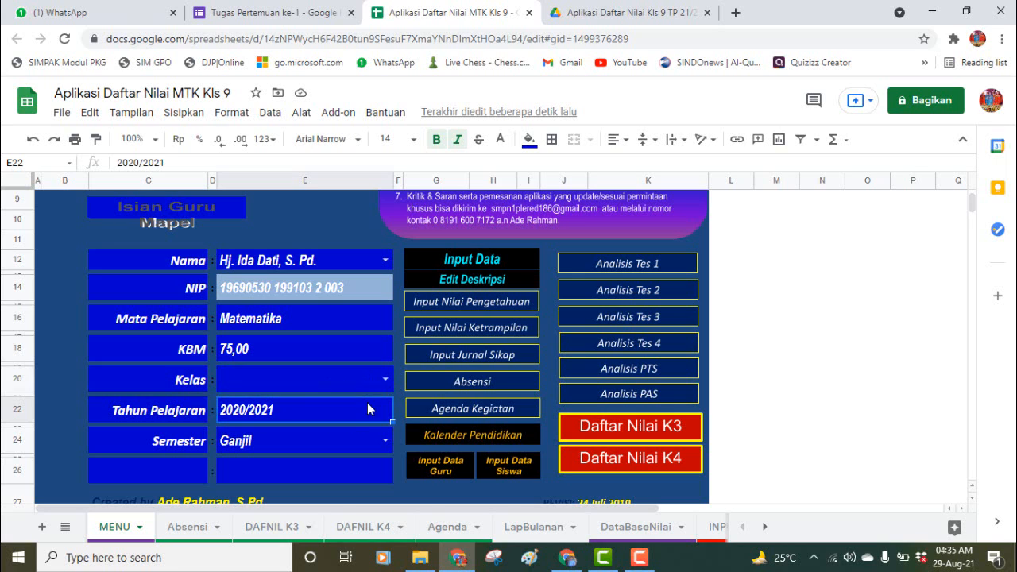
click(364, 388)
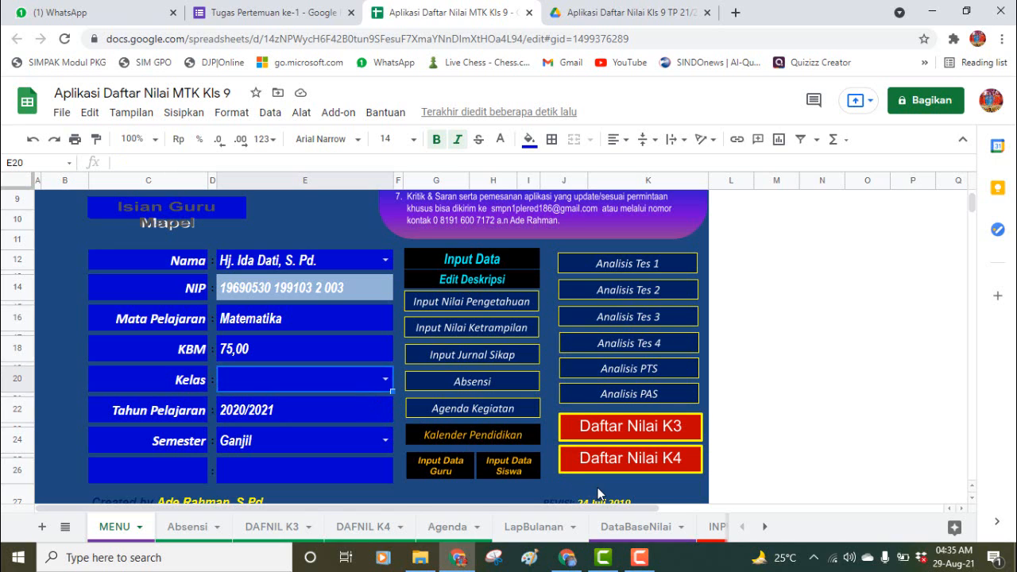
- Inspect the NAMA SISWA, L/P and KLS columns on the DataBaseNilai sheet
click(625, 528)
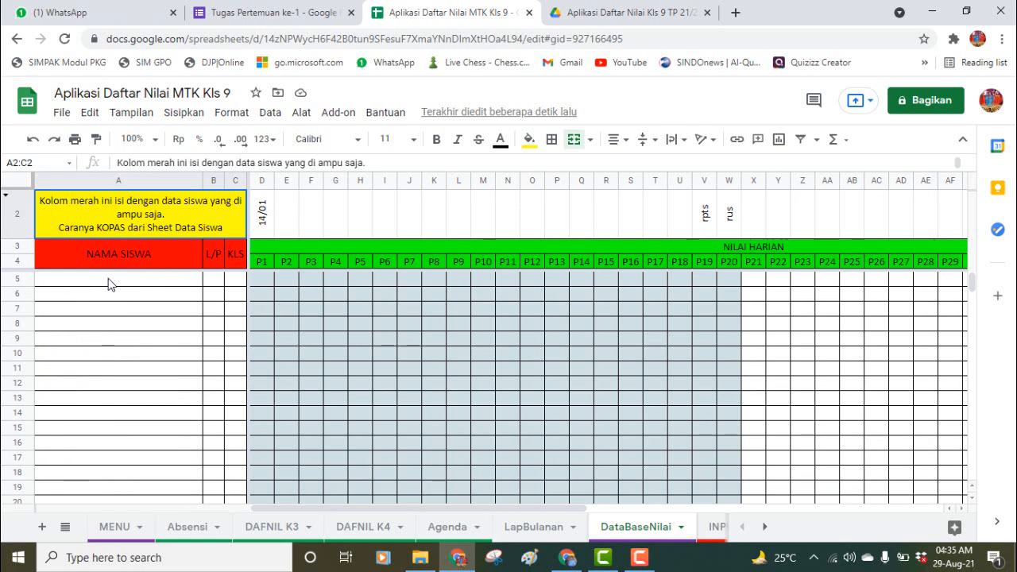
click(99, 252)
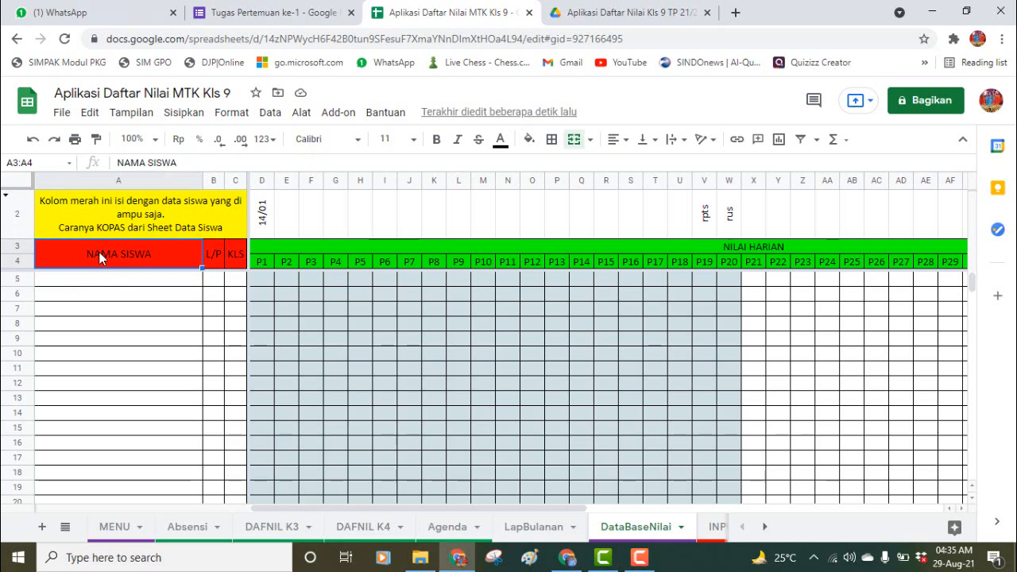
click(213, 260)
click(234, 260)
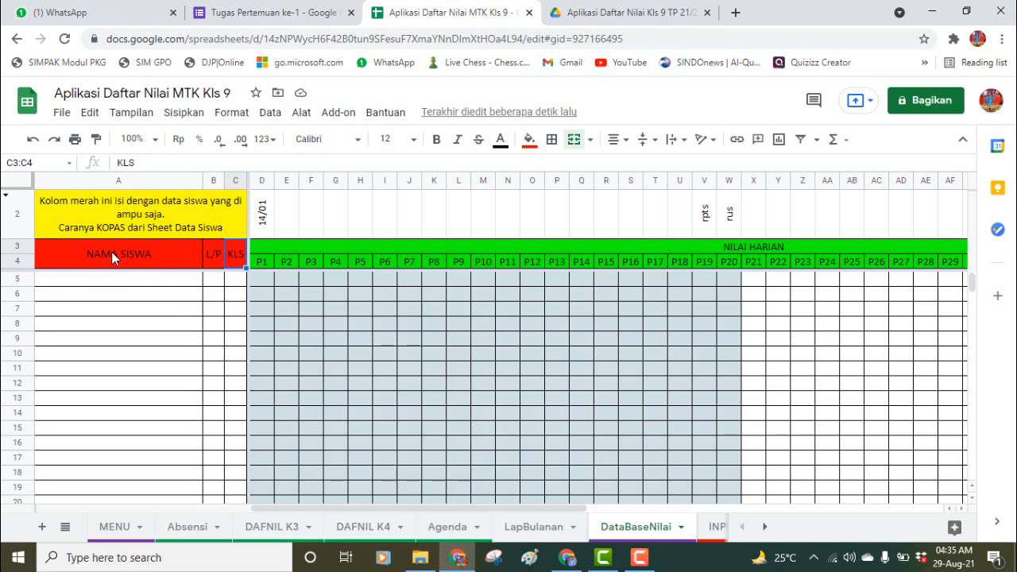
- Return to the MENU sheet and set Tahun Pelajaran to 2021/2022
click(115, 529)
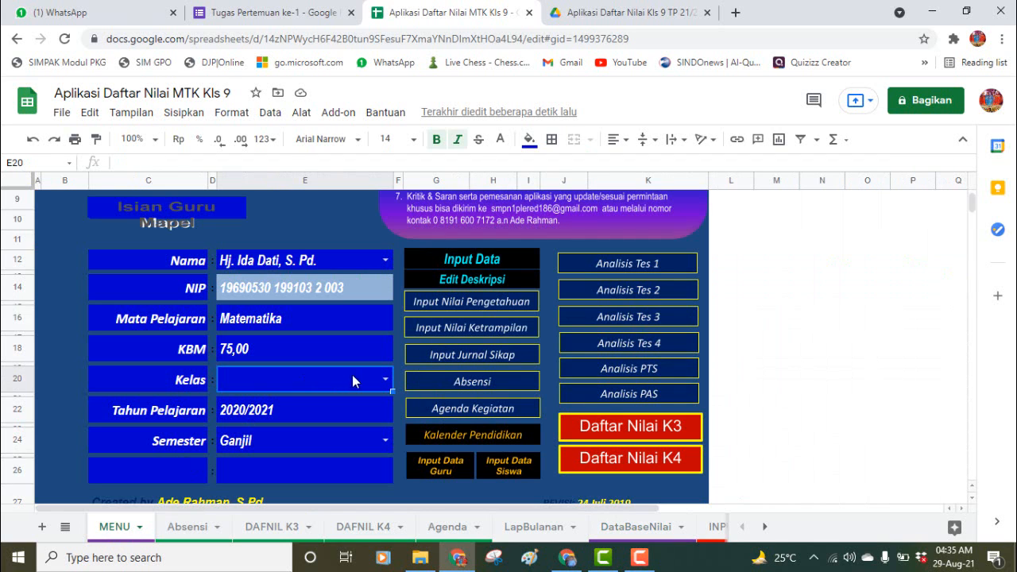
click(312, 410)
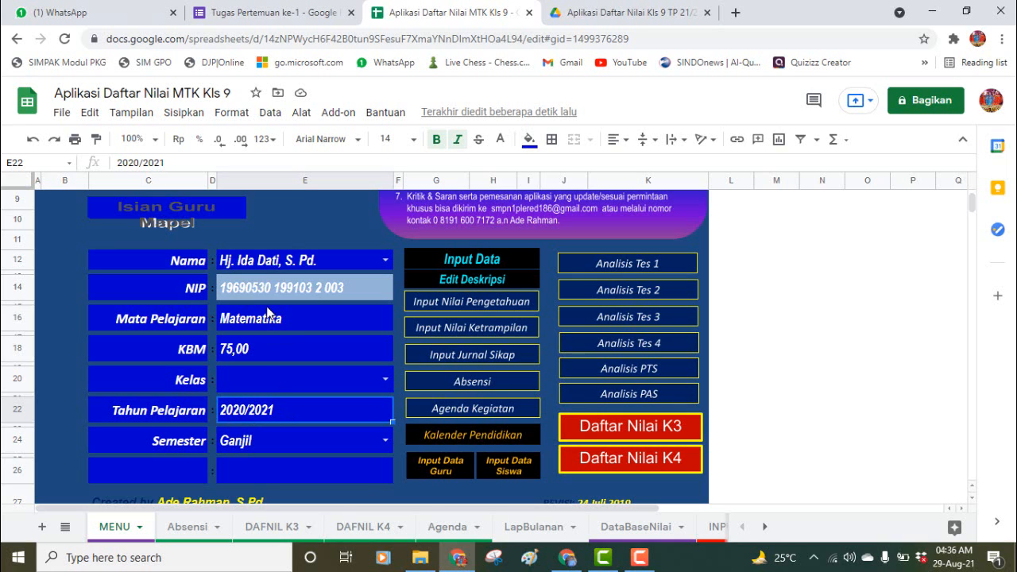
drag(139, 163, 136, 162)
text(1)
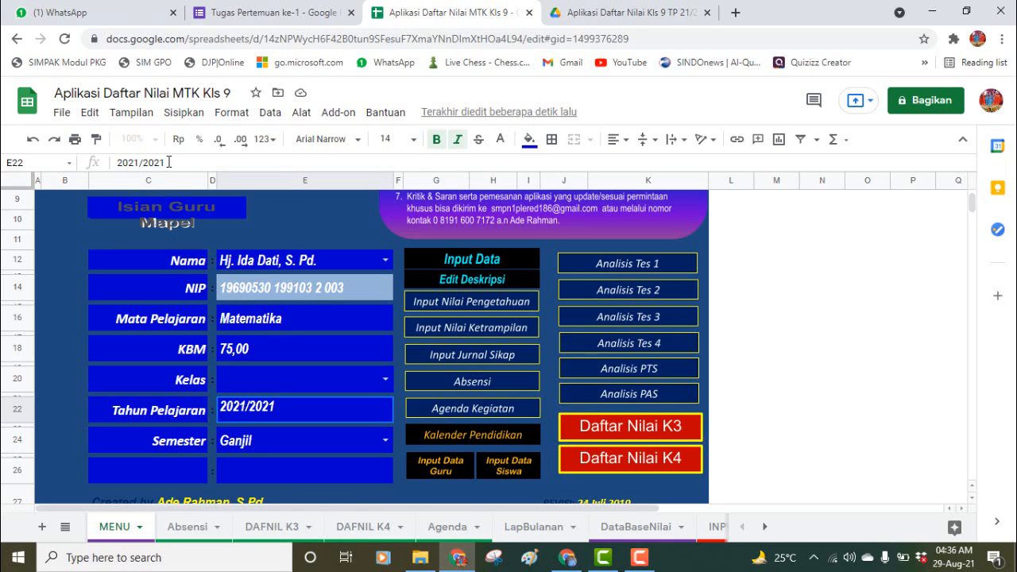
drag(162, 163, 181, 162)
text(2)
click(274, 467)
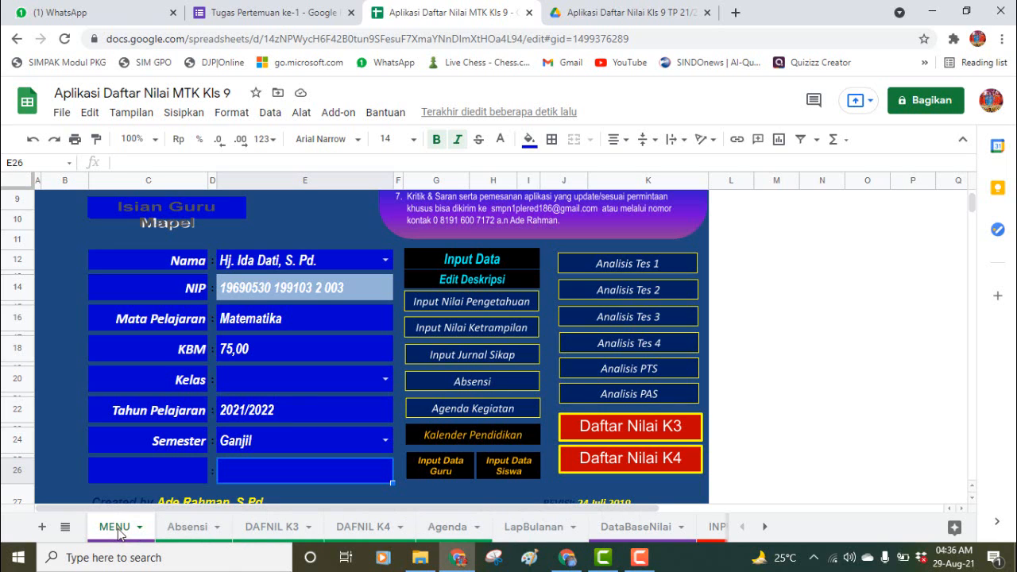
- Locate the first class 9A student's name cell, D616, on the Data Siswa sheet
click(607, 529)
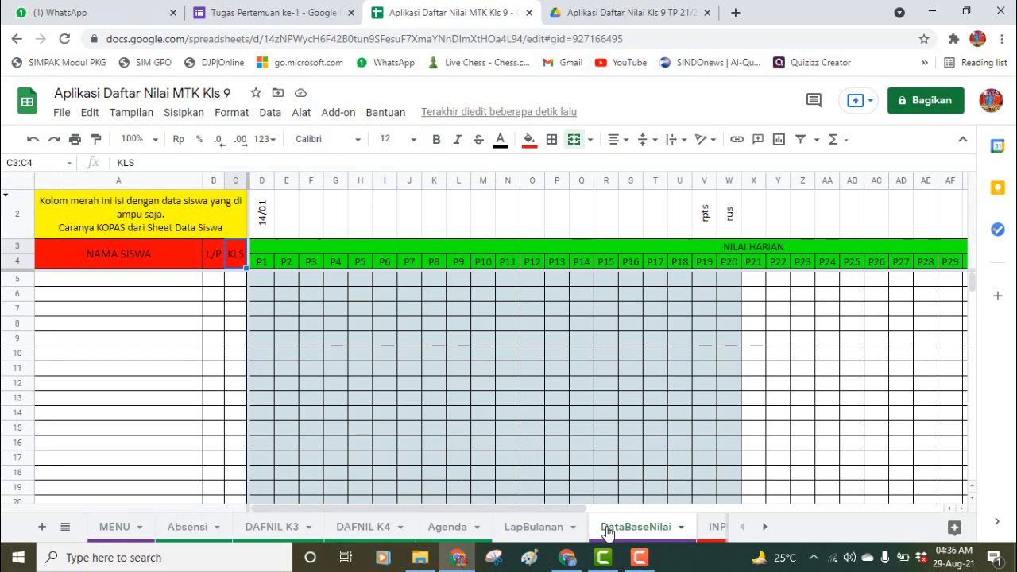
click(764, 528)
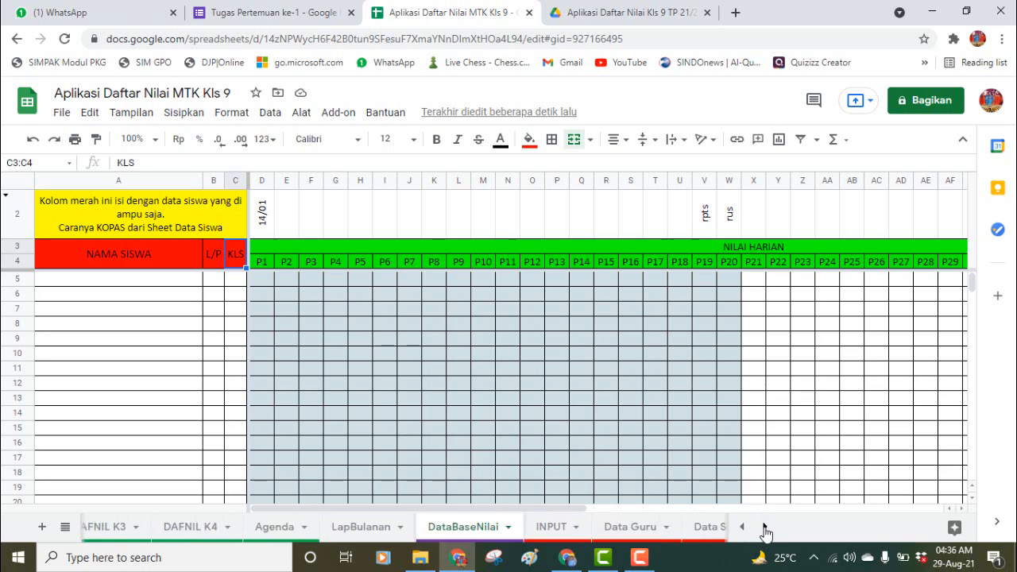
click(355, 529)
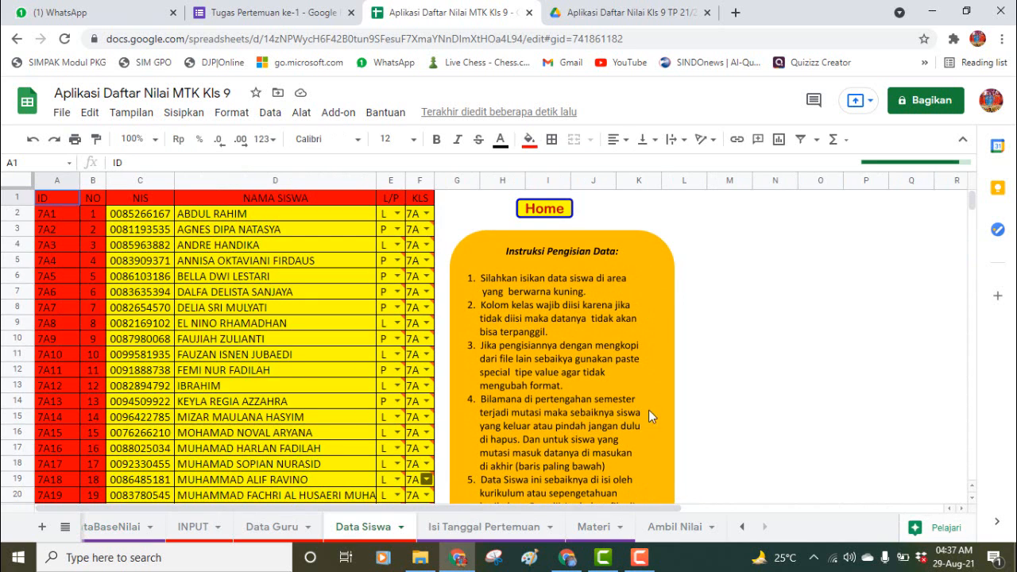
drag(970, 213, 969, 345)
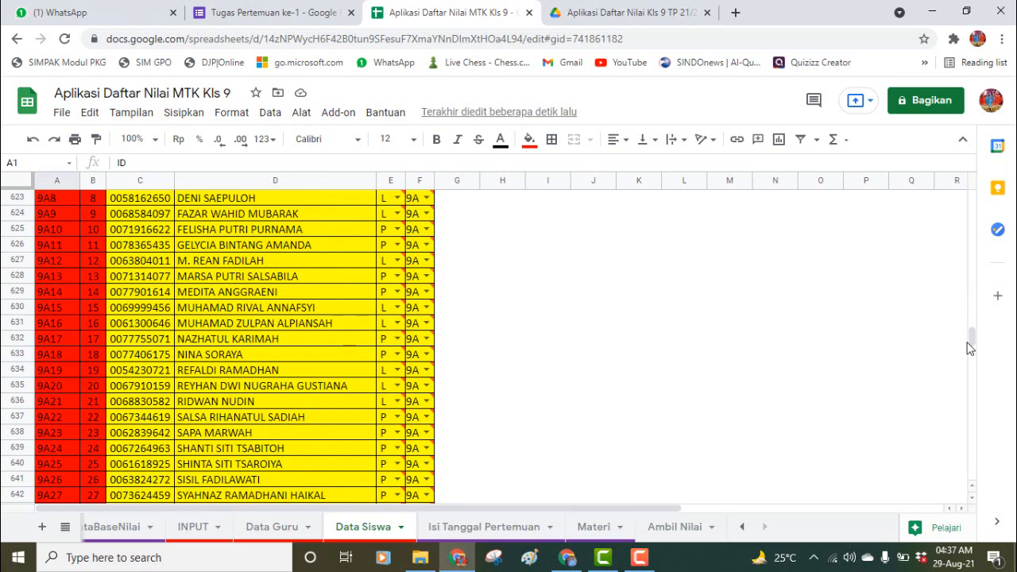
click(197, 220)
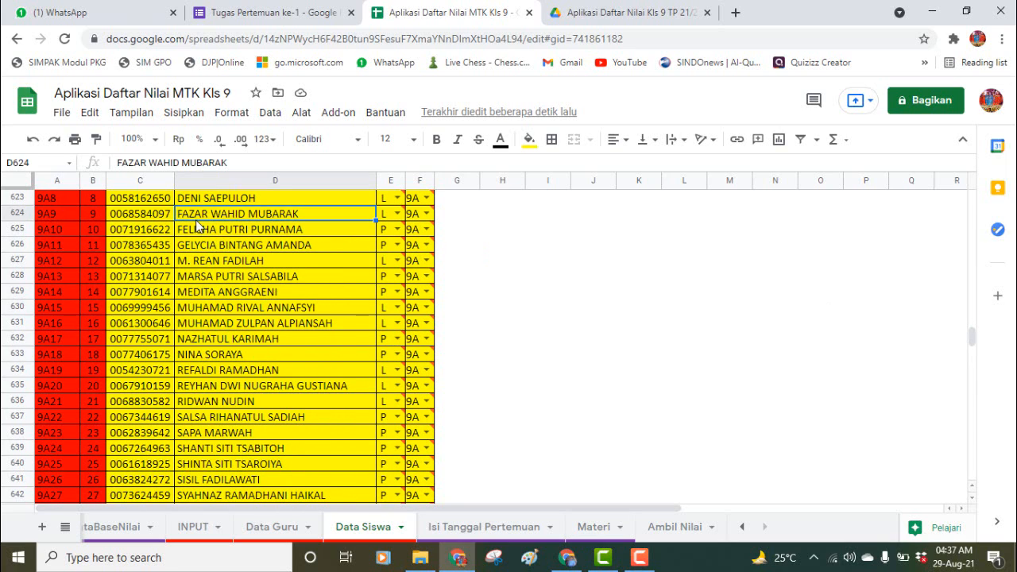
key(Up)
key(Up)
key(Up)
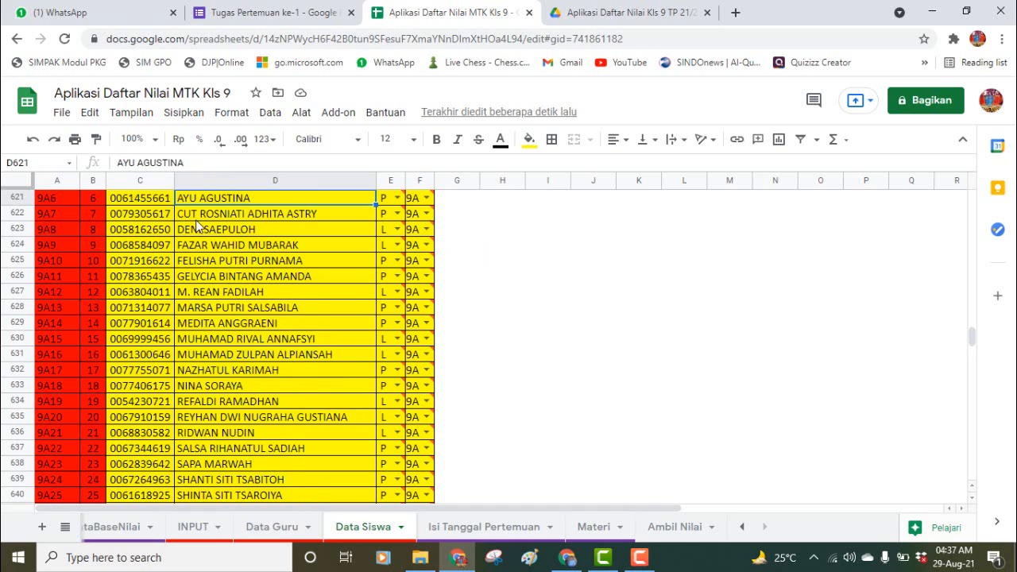
key(Up)
key(Up)
key(Up)
key(Up)
key(Up)
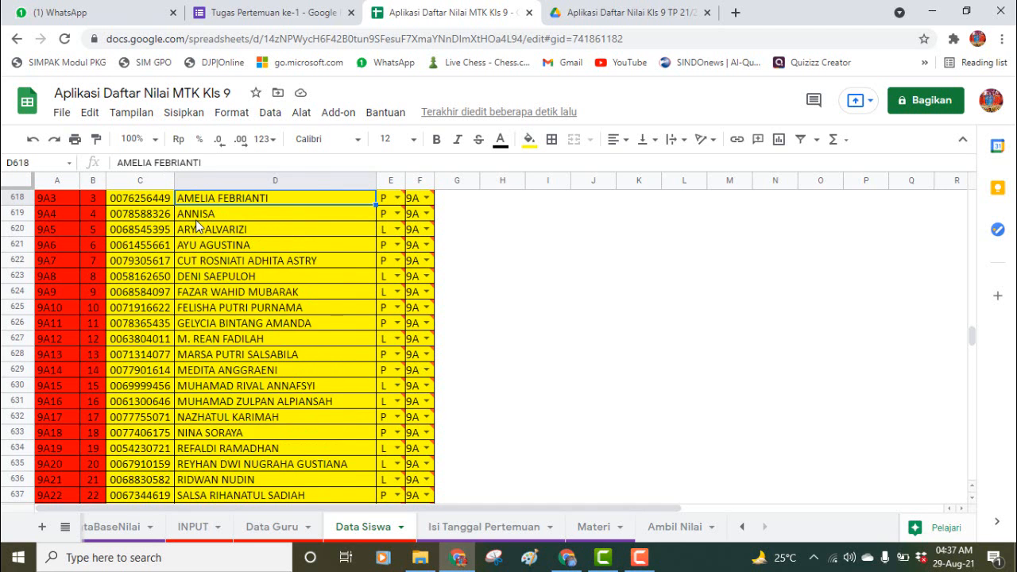
key(Up)
key(Up)
key(Down)
key(Down)
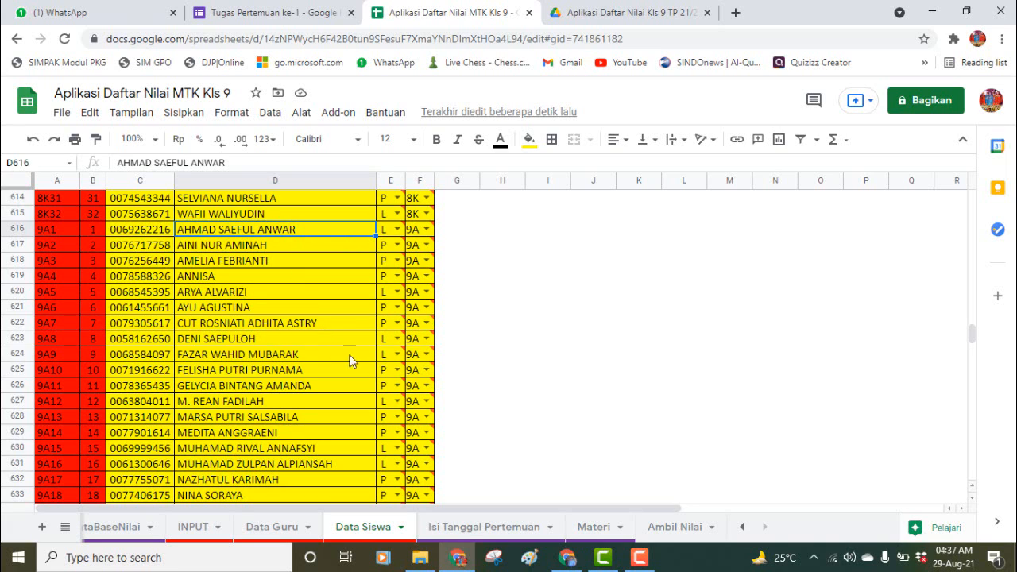
- Copy the names, L/P and KLS values of all class 9A to 9F students, range D616:F788
mouse_move(398, 366)
key(shift+Right)
key(shift+Right)
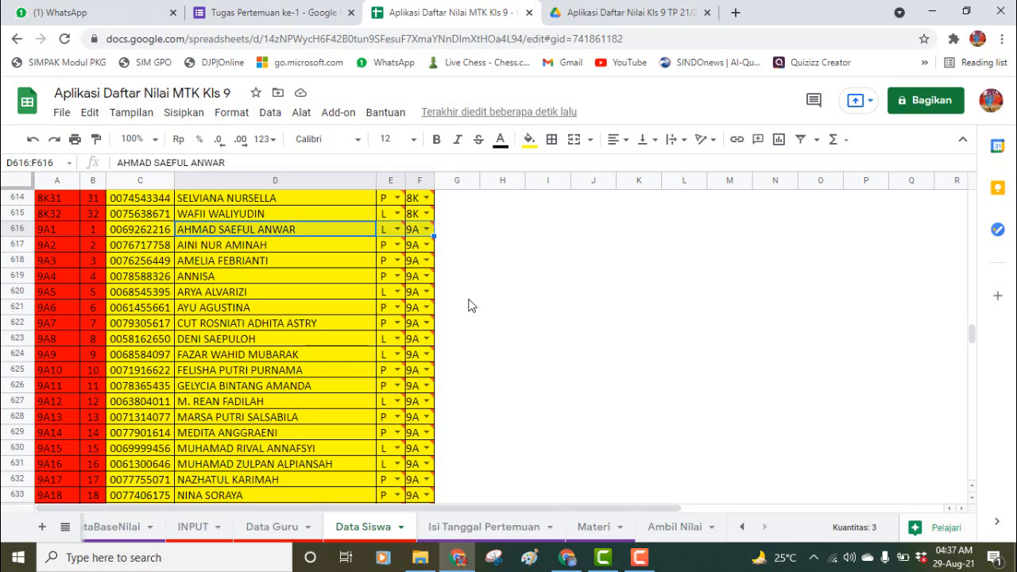
key(shift+Down)
key(shift+Down)
key(shift+Down)
key(shift+Down)
key(shift+Down)
key(shift+Down)
key(shift+Down)
key(shift+Down)
key(shift+Down)
key(shift+Down)
key(shift+Down)
key(shift+Down)
key(shift+Down)
key(shift+Down)
key(shift+Down)
key(shift+Down)
key(shift+Down)
key(shift+Down)
key(shift+Down)
key(shift+Down)
key(shift+Down)
key(shift+Down)
key(shift+Down)
key(shift+Down)
key(shift+Down)
key(shift+Down)
key(shift+Down)
key(shift+Down)
key(shift+Down)
key(shift+Down)
key(shift+Down)
key(shift+Down)
key(shift+Down)
key(shift+Down)
key(shift+Down)
key(shift+Down)
key(shift+Down)
key(shift+Down)
key(shift+Down)
key(shift+Down)
key(shift+Down)
key(shift+Down)
key(shift+Down)
key(shift+Down)
key(shift+Down)
key(shift+Down)
key(shift+Down)
key(shift+Down)
key(shift+Down)
key(shift+Down)
key(shift+Down)
key(shift+Down)
key(shift+Down)
key(shift+Down)
key(shift+Down)
key(shift+Down)
key(shift+Down)
key(shift+Down)
key(shift+Down)
key(shift+Down)
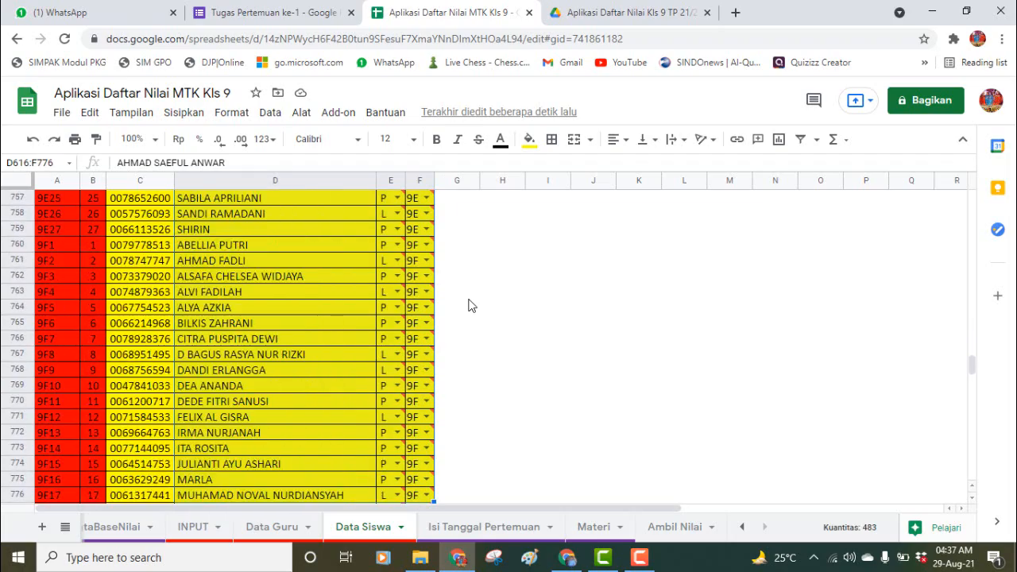
key(shift+Down)
key(shift+Down)
key(shift+Down)
key(shift+Down)
key(shift+Down)
key(shift+Down)
key(shift+Down)
key(shift+Down)
key(shift+Down)
key(shift+Down)
key(shift+Down)
key(shift+Down)
key(shift+Down)
key(shift+Down)
key(shift+Down)
key(shift+Down)
key(shift+Down)
key(shift+Down)
key(shift+Down)
key(shift+Down)
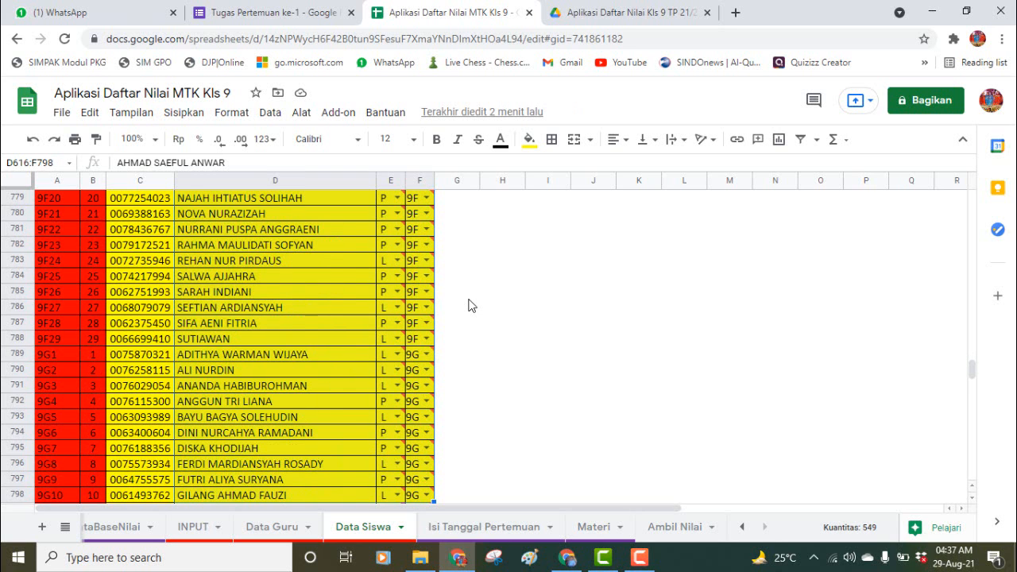
key(shift+Up)
key(shift+Up)
key(shift+Up)
key(shift+Up)
key(shift+Up)
key(shift+Up)
key(shift+Up)
key(shift+Up)
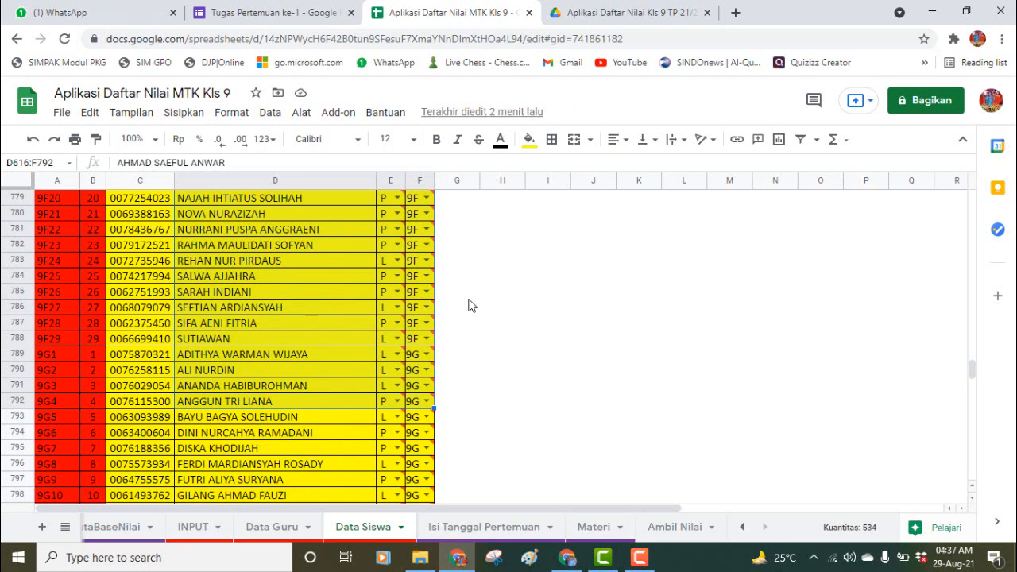
key(shift+Up)
key(shift+Up)
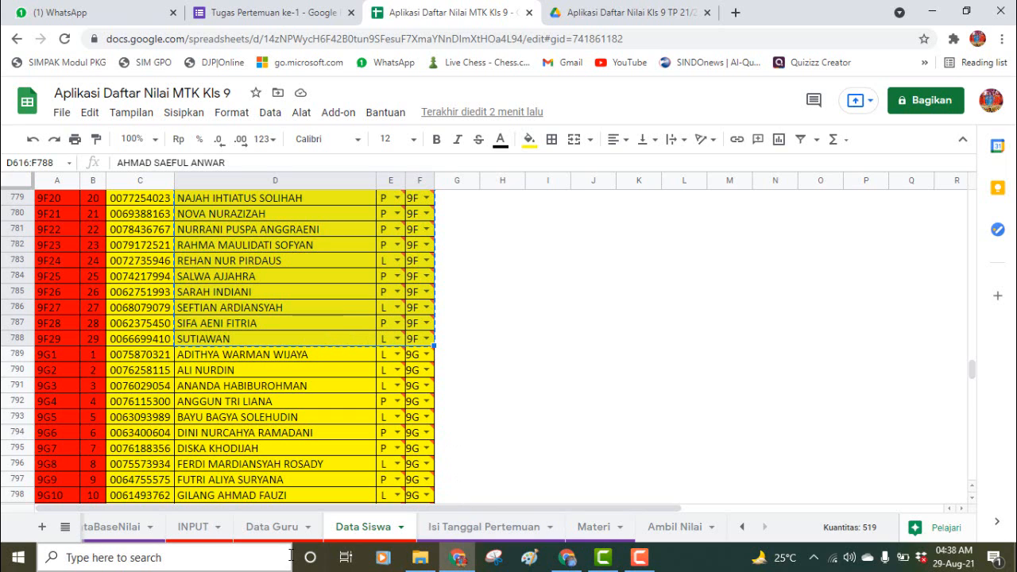
- Paste the copied student data as values only on the DataBaseNilai sheet, starting at cell A5
click(115, 528)
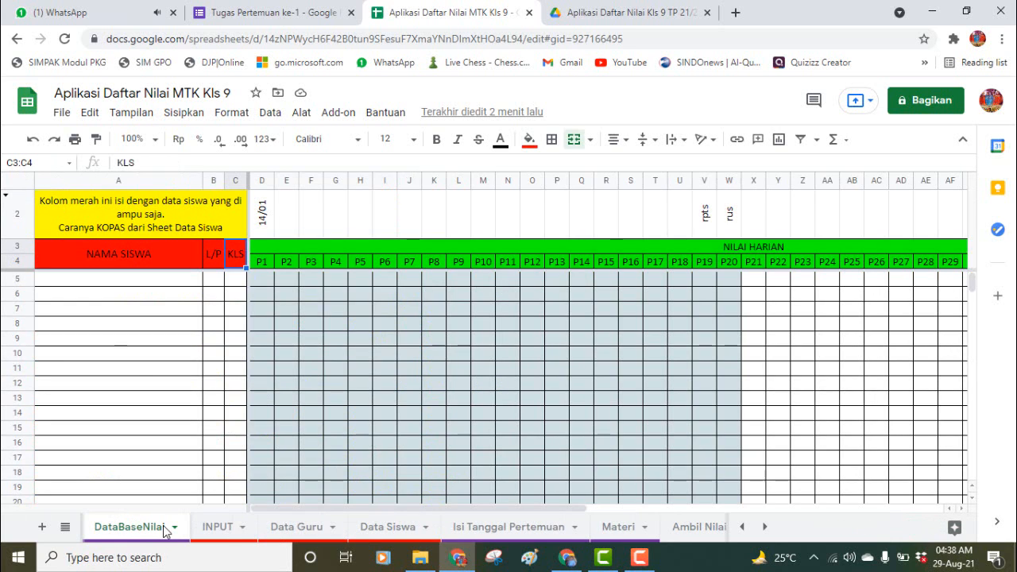
click(77, 286)
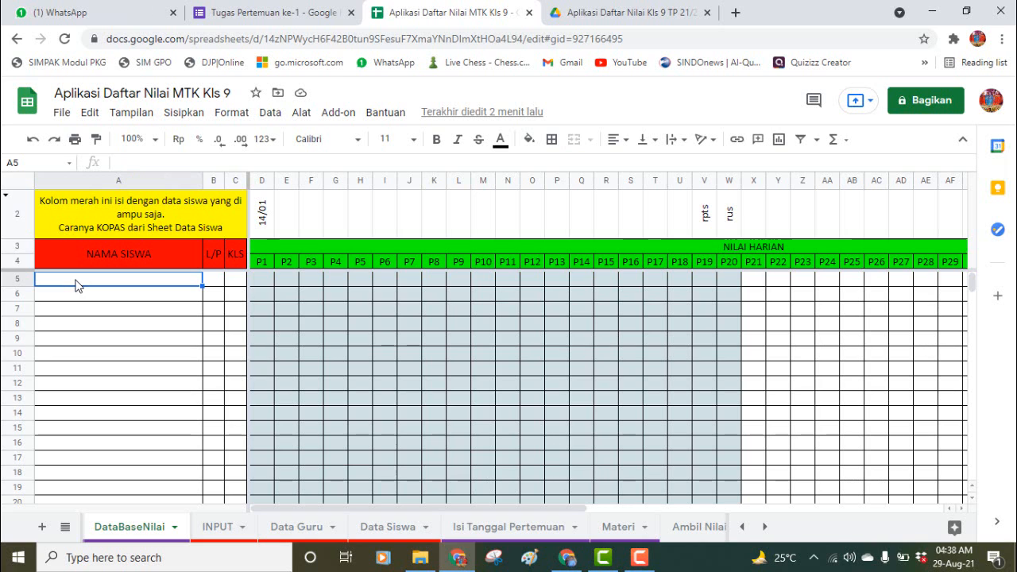
right_click(77, 286)
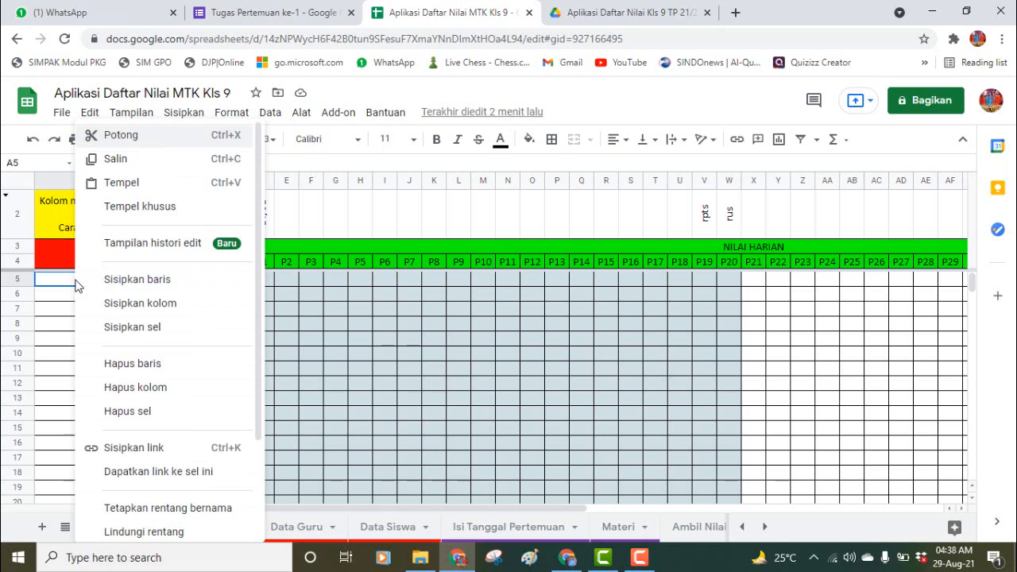
mouse_move(171, 213)
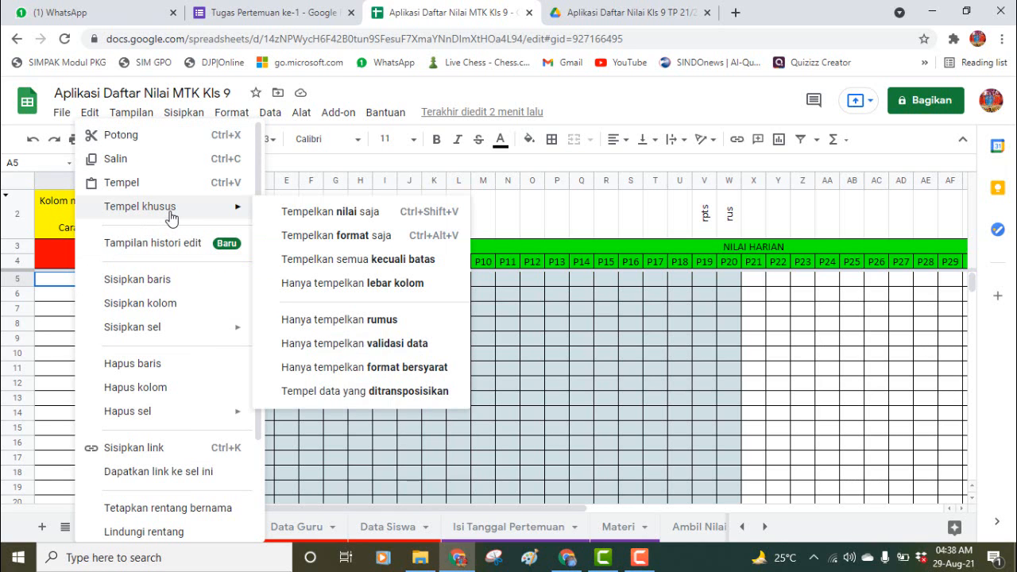
click(311, 212)
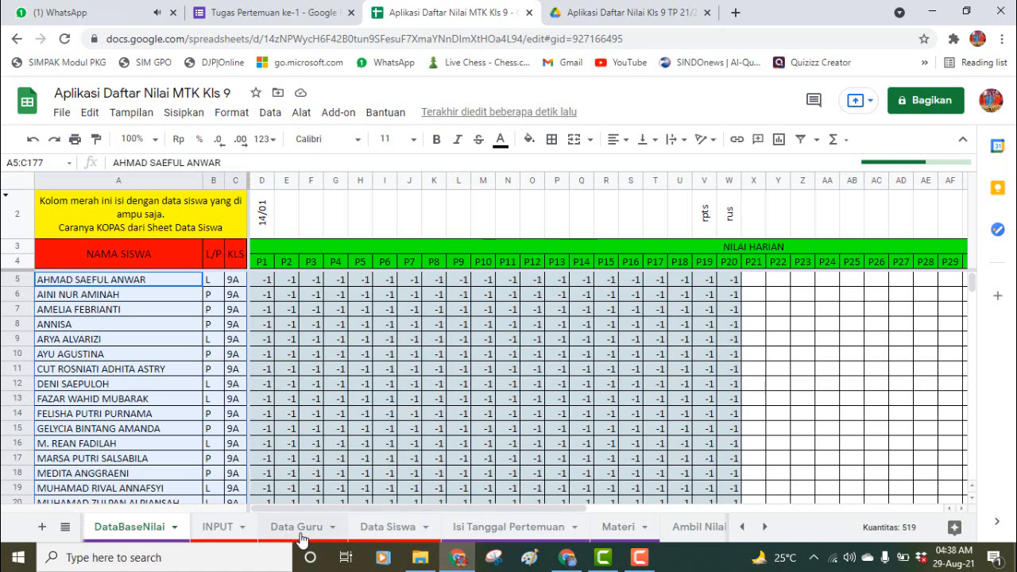
- Set Kelas to 9A on the MENU sheet
click(741, 527)
click(111, 527)
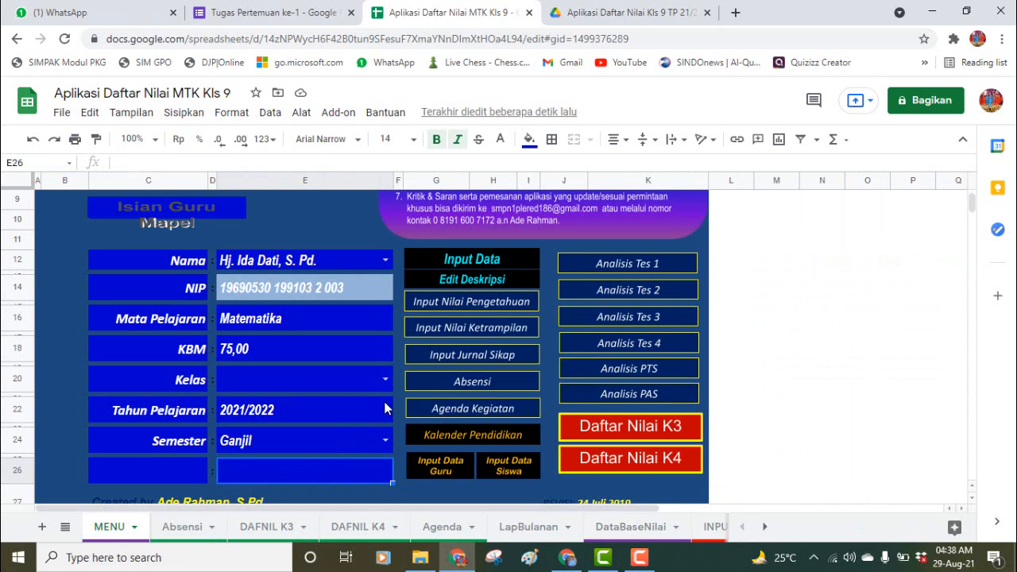
click(385, 381)
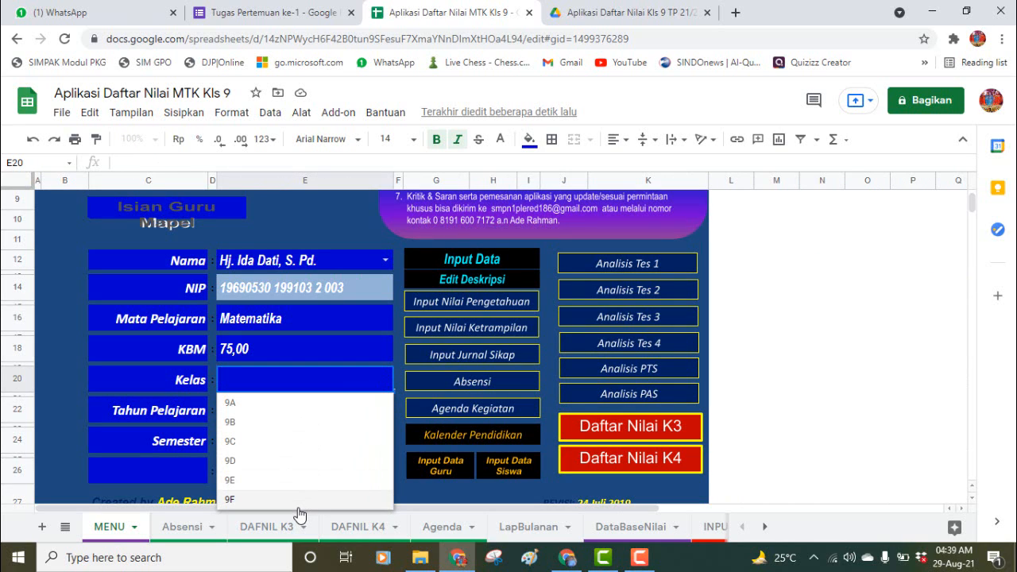
click(284, 403)
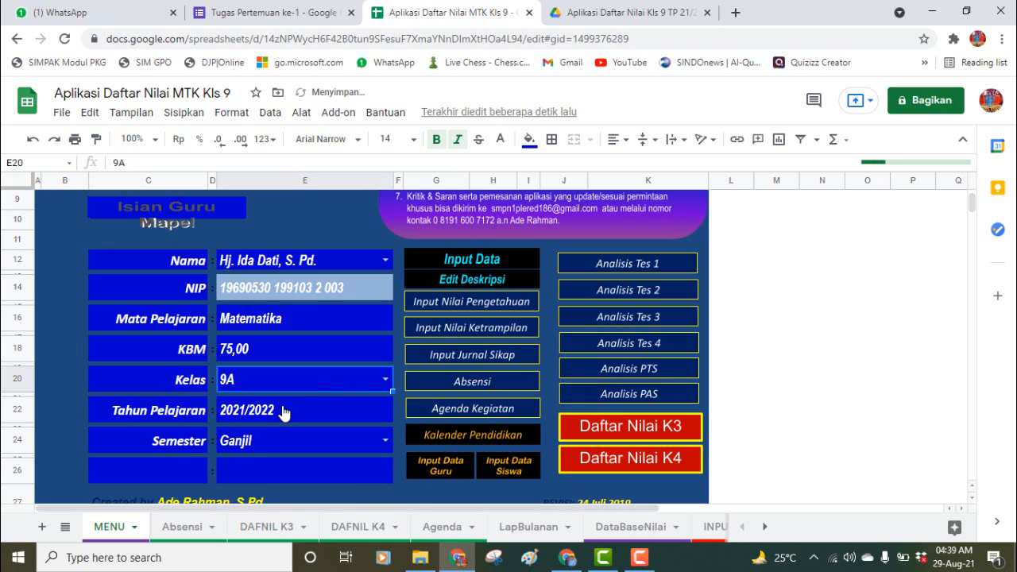
- On the INPUT sheet, set the first Nomor KD of the Ranah Pengetahuan table to 3.1, stored as text
click(617, 527)
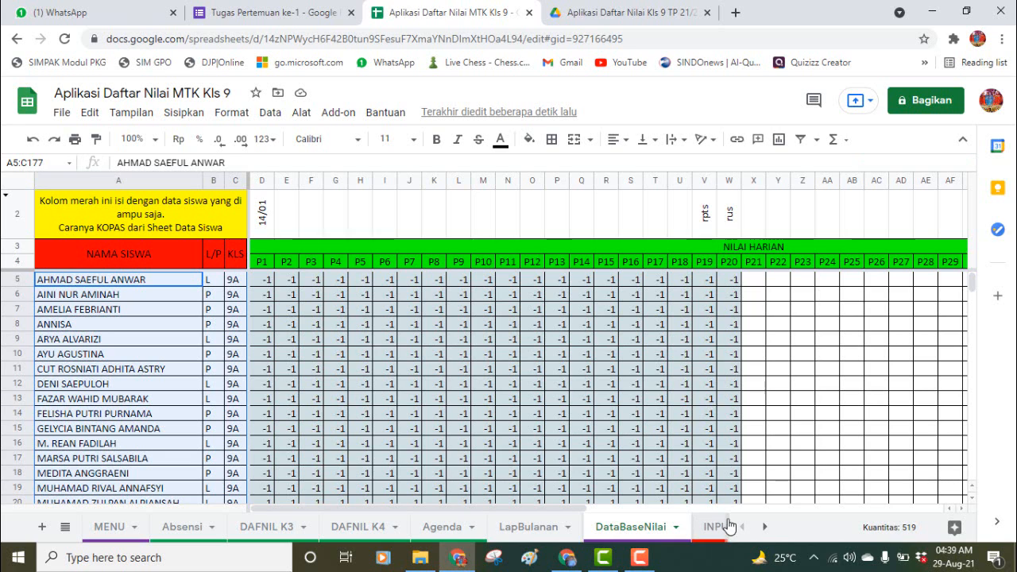
click(765, 527)
click(765, 526)
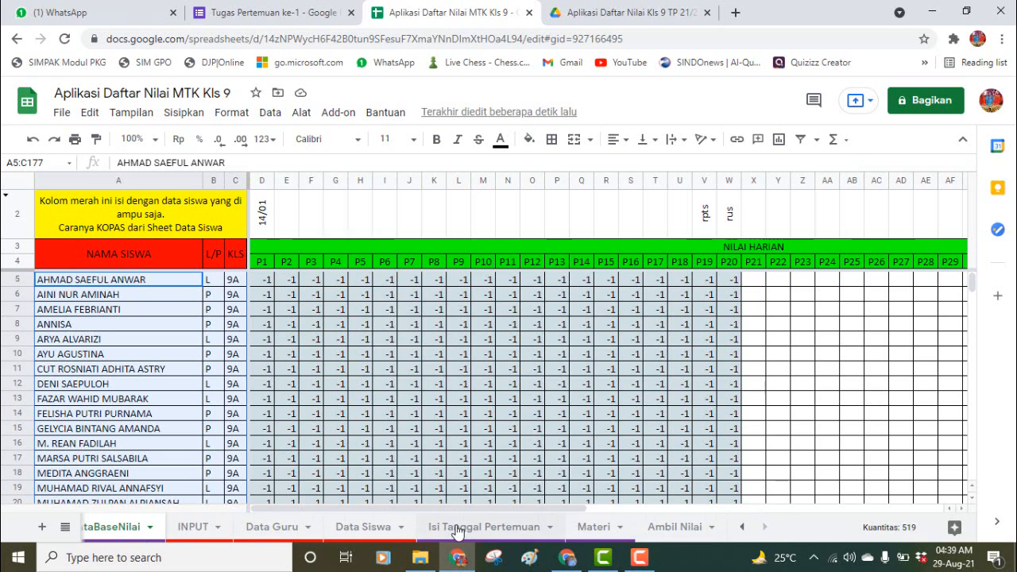
click(200, 531)
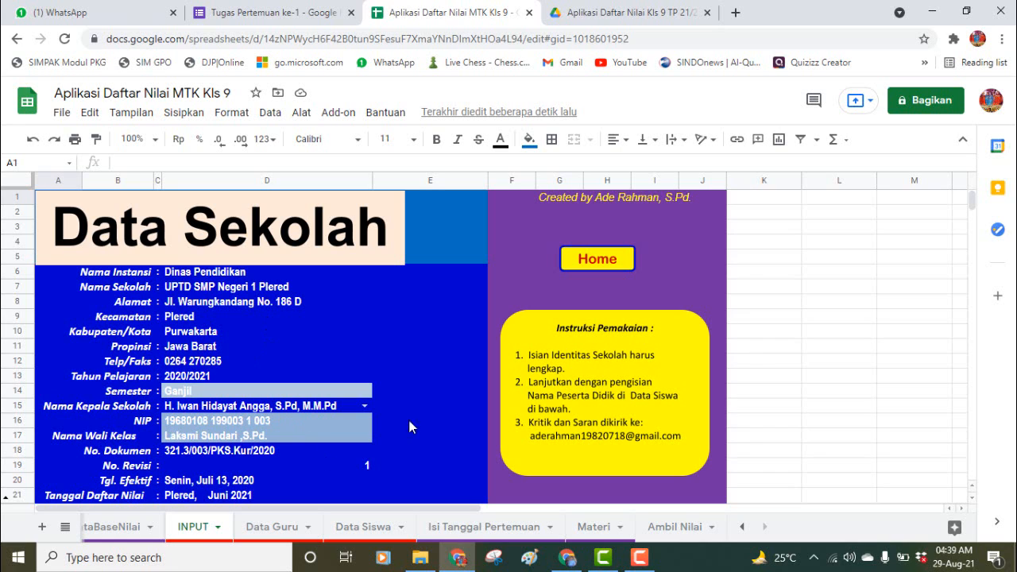
click(972, 498)
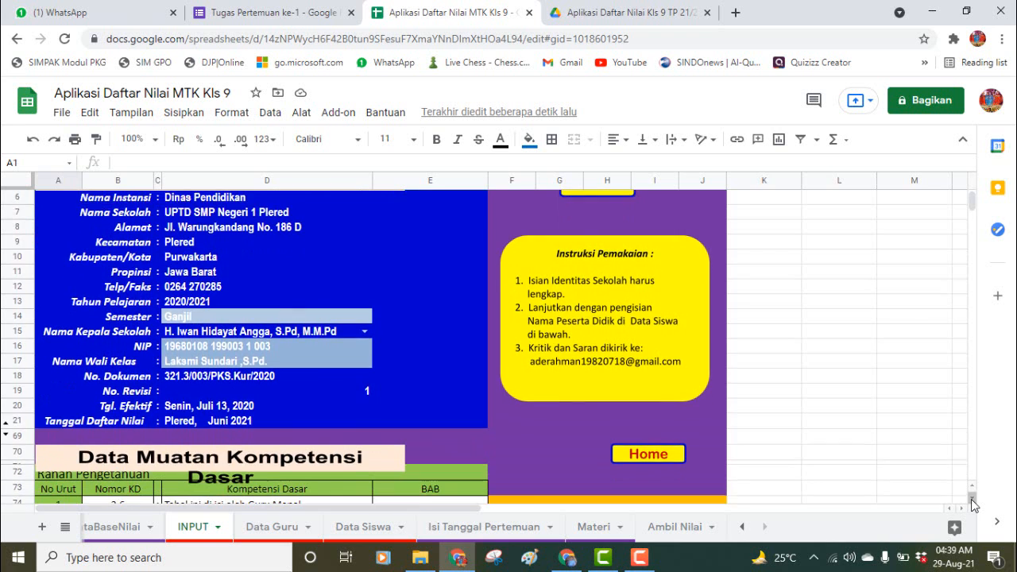
click(972, 500)
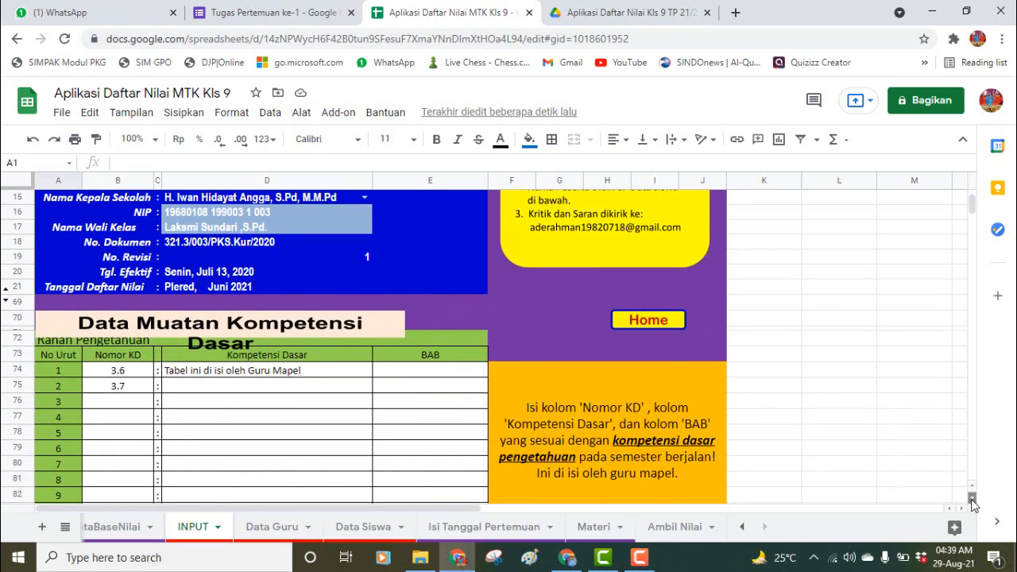
click(972, 500)
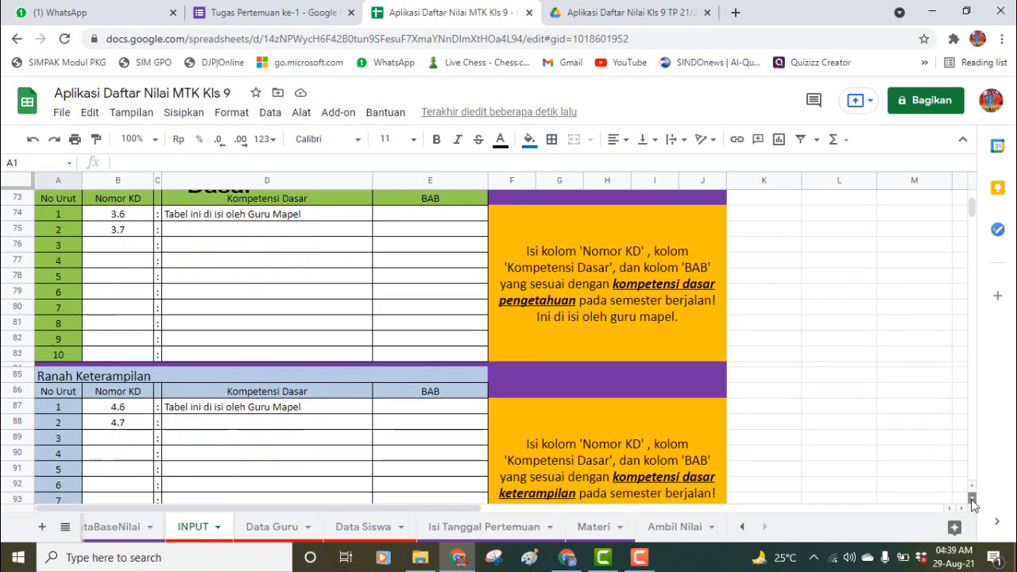
click(133, 219)
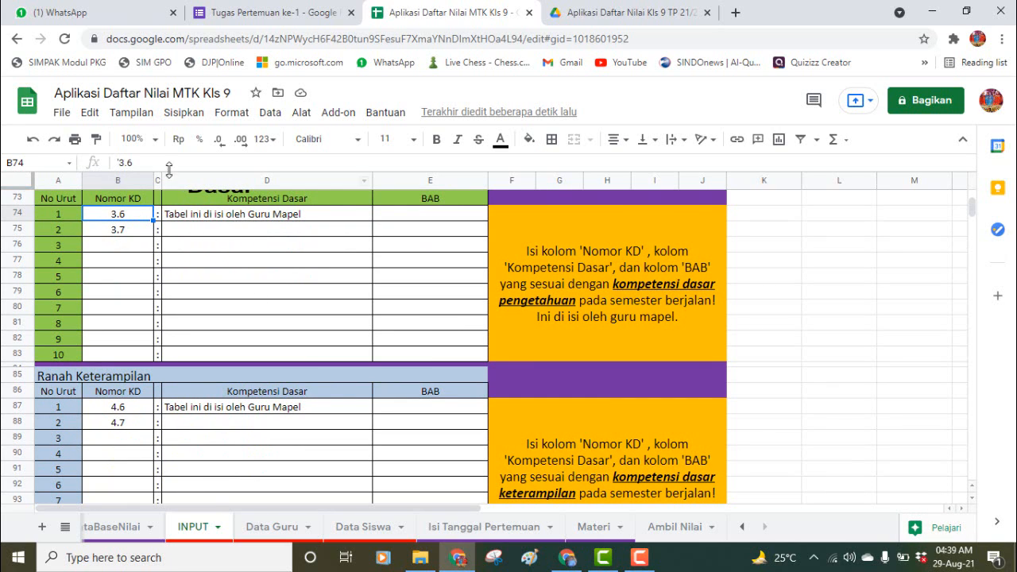
drag(127, 162, 135, 162)
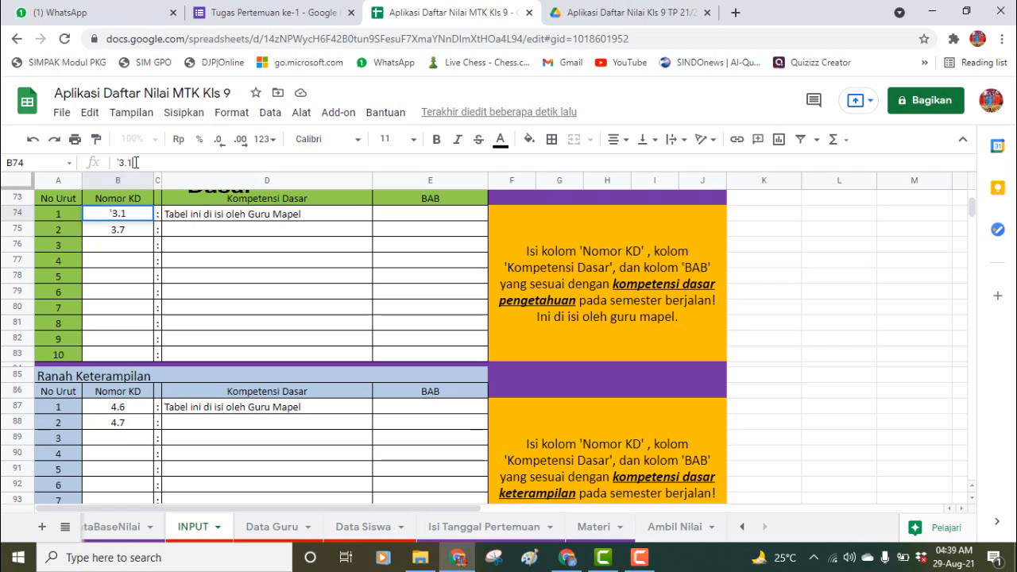
key(Return)
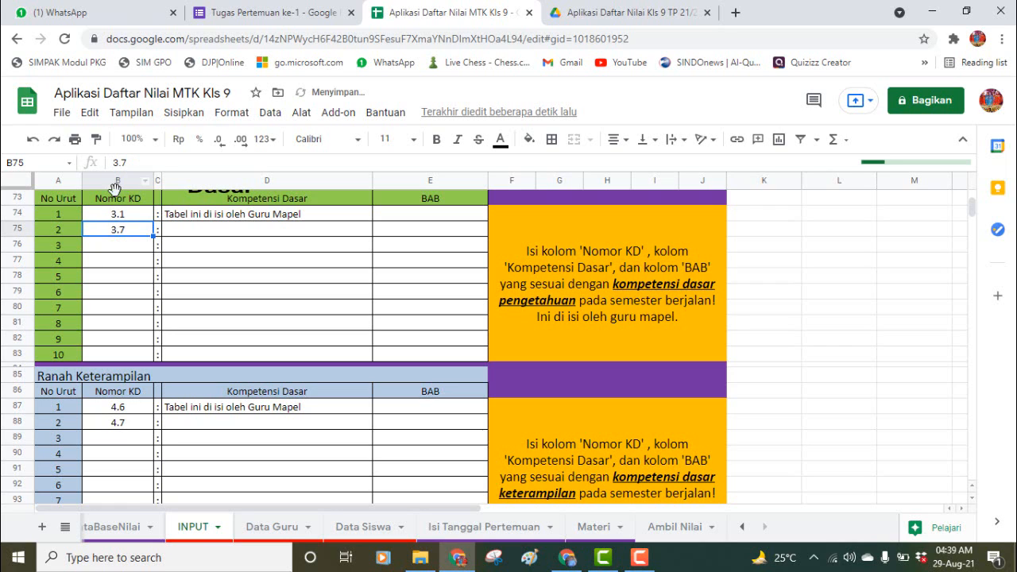
- Fill the Ranah Pengetahuan Nomor KD series from 3.1 down to 3.5 in cells B74:B78
click(117, 217)
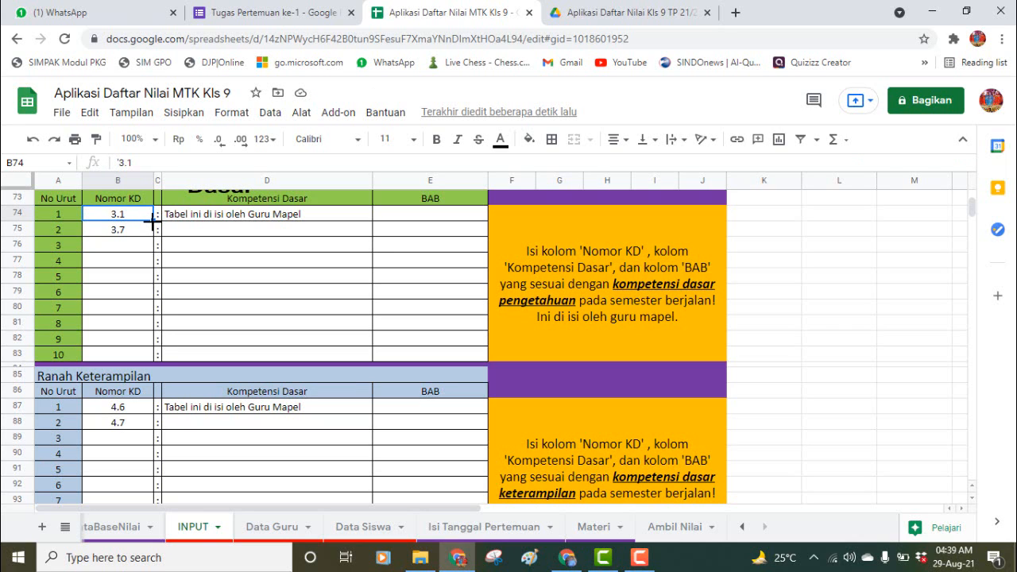
click(120, 162)
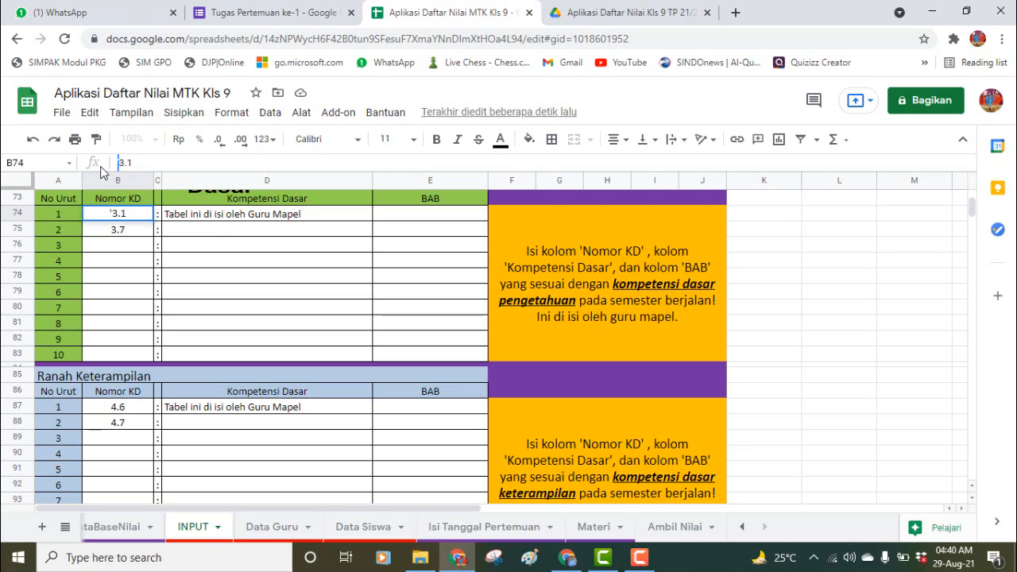
click(143, 230)
click(137, 215)
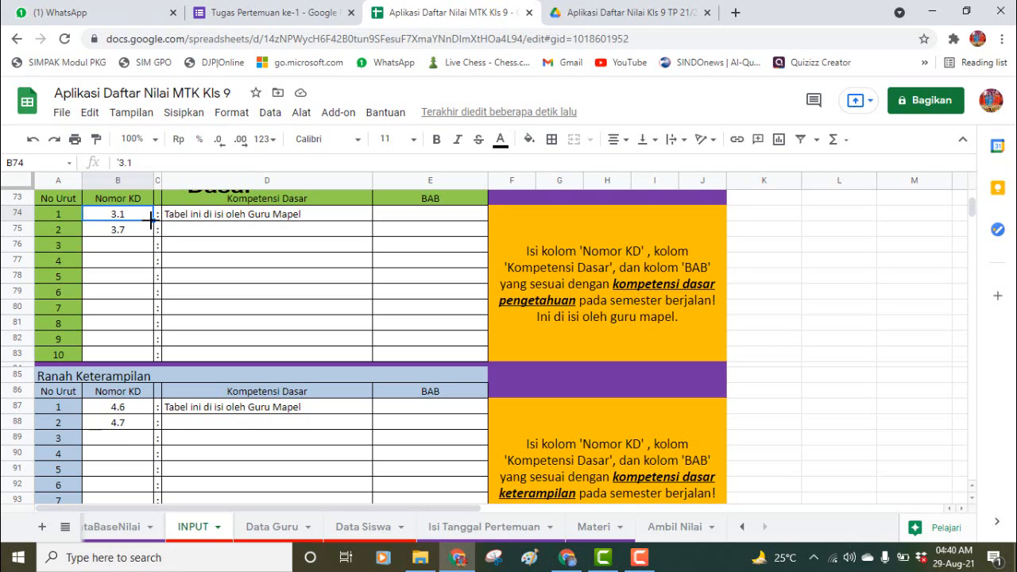
drag(147, 220, 139, 277)
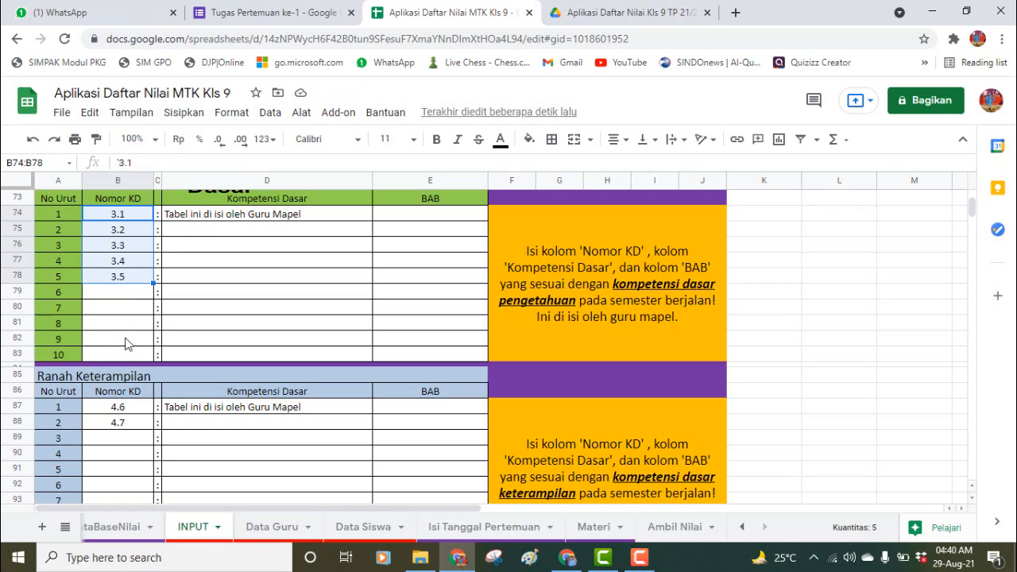
- In the Ranah Keterampilan table, set the first Nomor KD to 4.1 and fill the series down to 4.5 in cells B87:B91
click(127, 410)
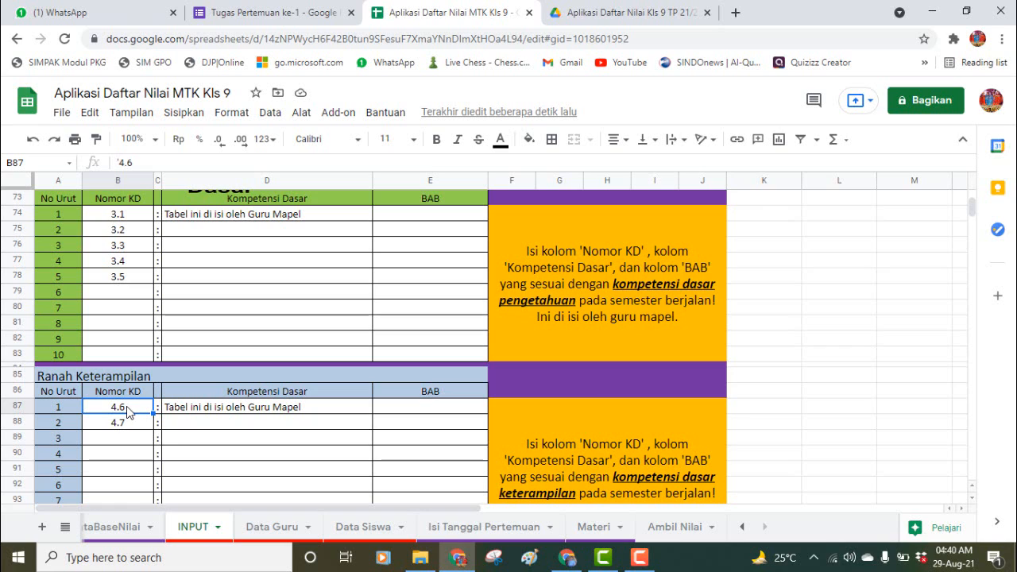
double_click(129, 161)
text(4.1)
key(Return)
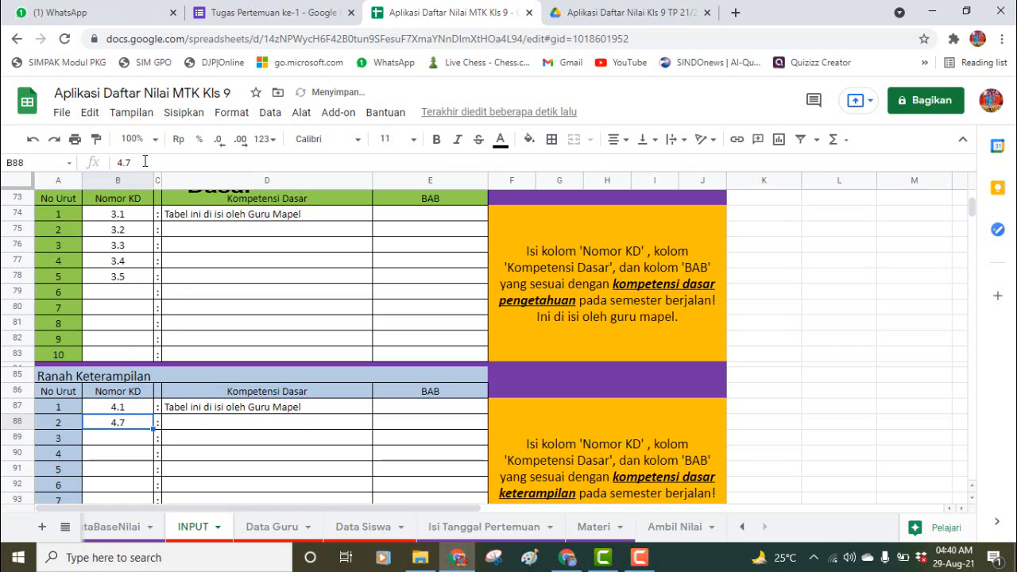
click(115, 409)
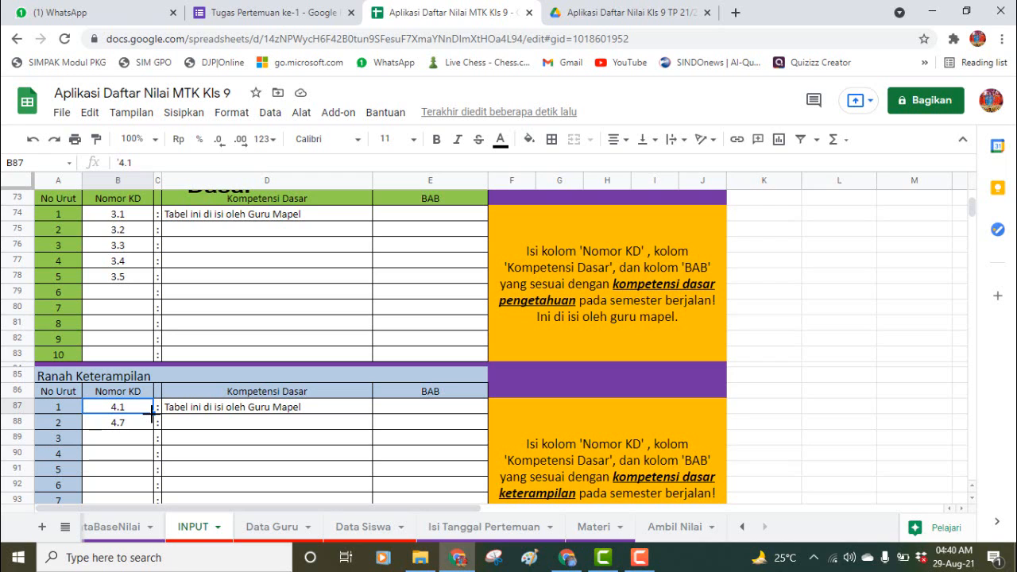
drag(151, 412, 135, 467)
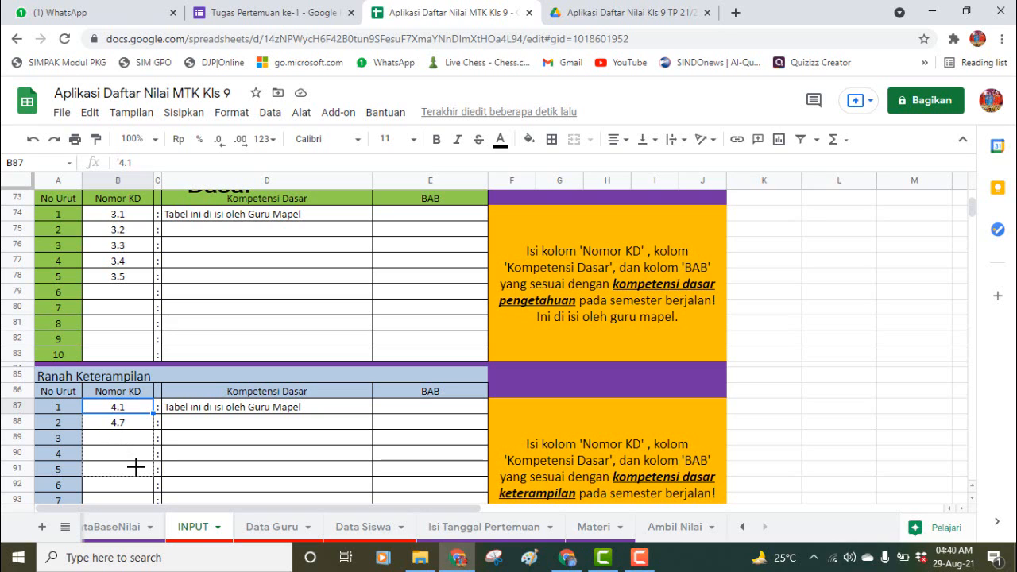
drag(136, 466, 135, 466)
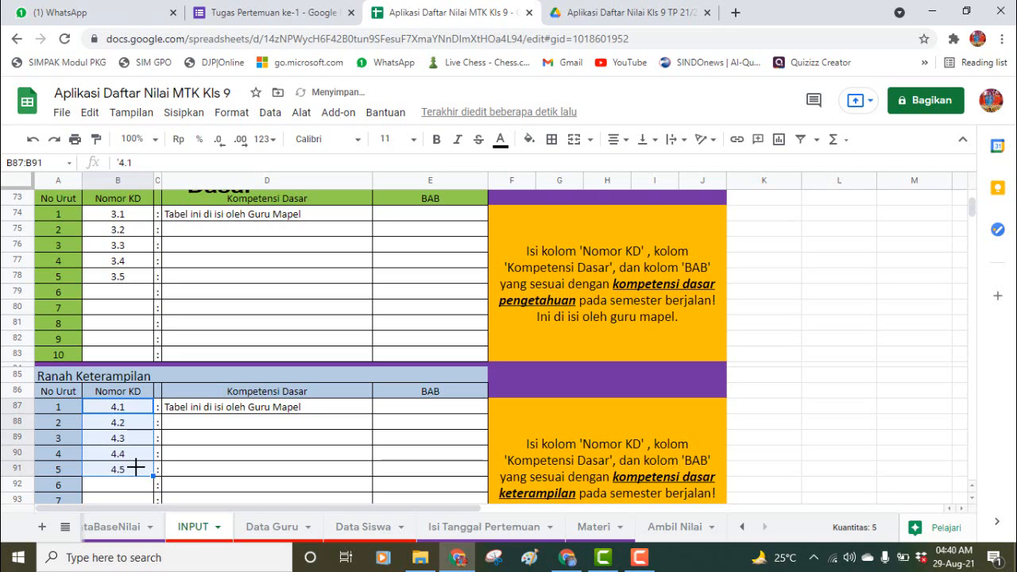
click(228, 473)
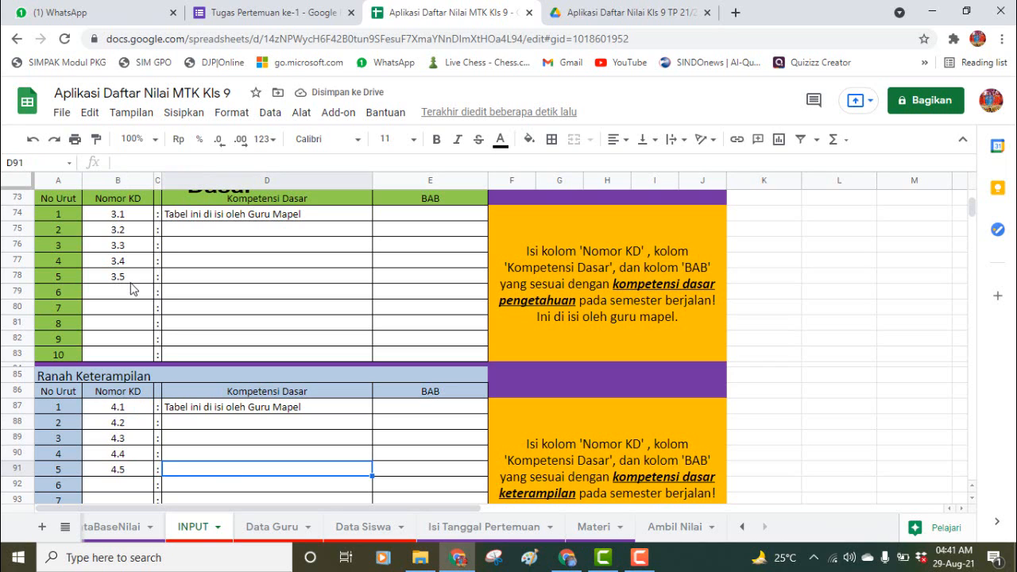
- Review the Kompetensi Dasar column, the KD columns on the DAFNIL K3 sheet and the Data Sekolah section of the INPUT sheet
click(267, 217)
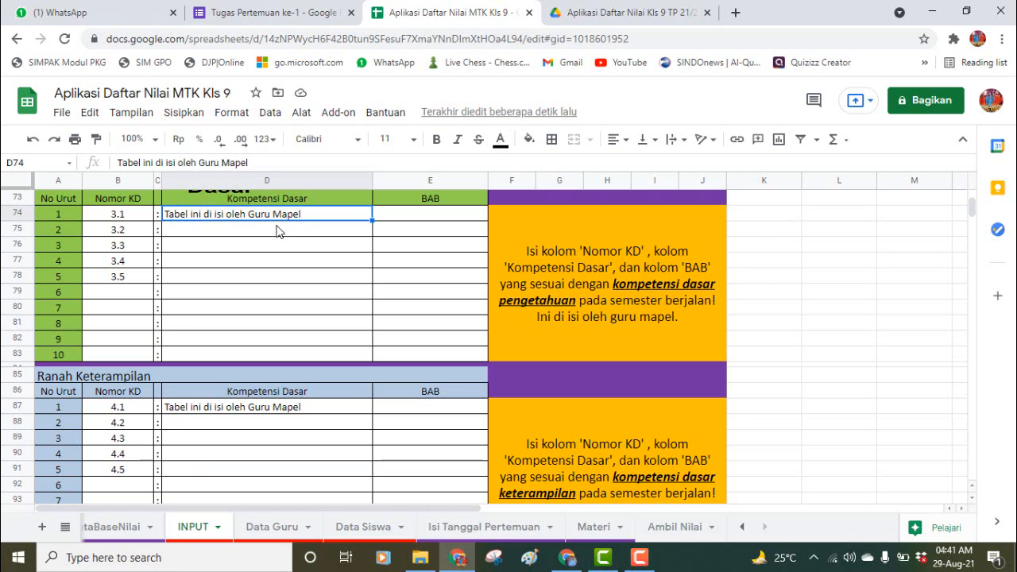
click(278, 229)
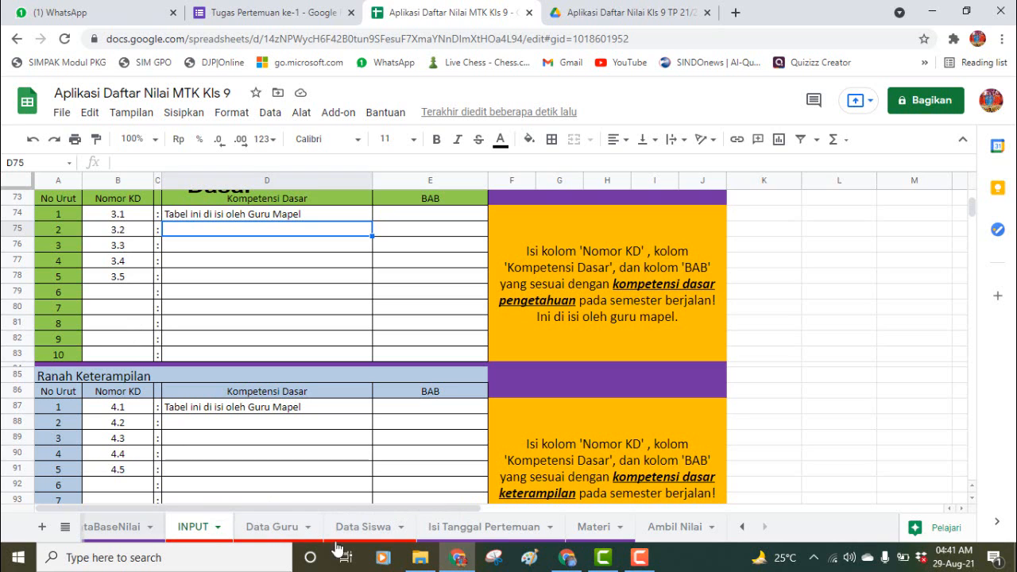
click(741, 527)
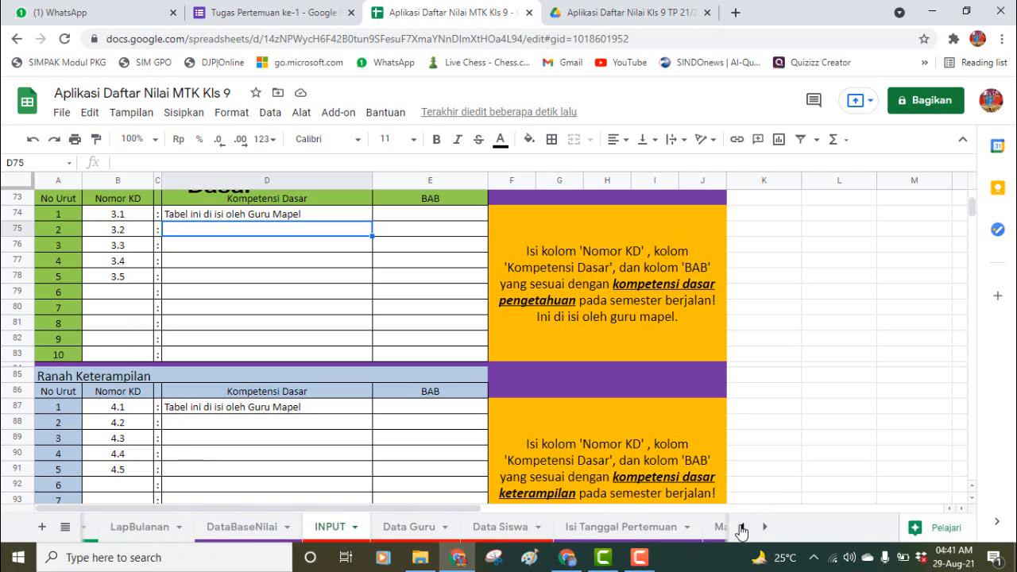
click(269, 528)
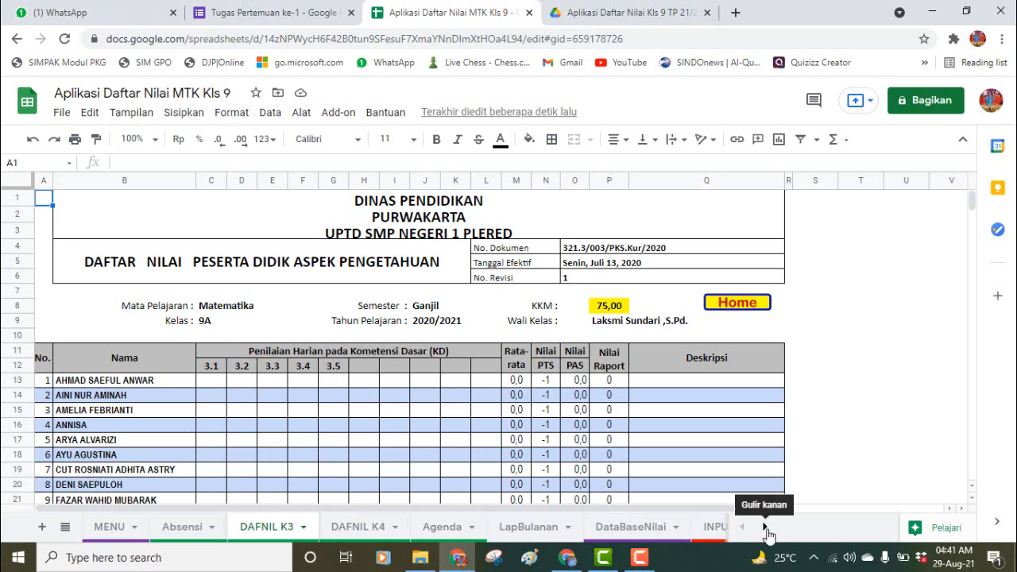
click(704, 528)
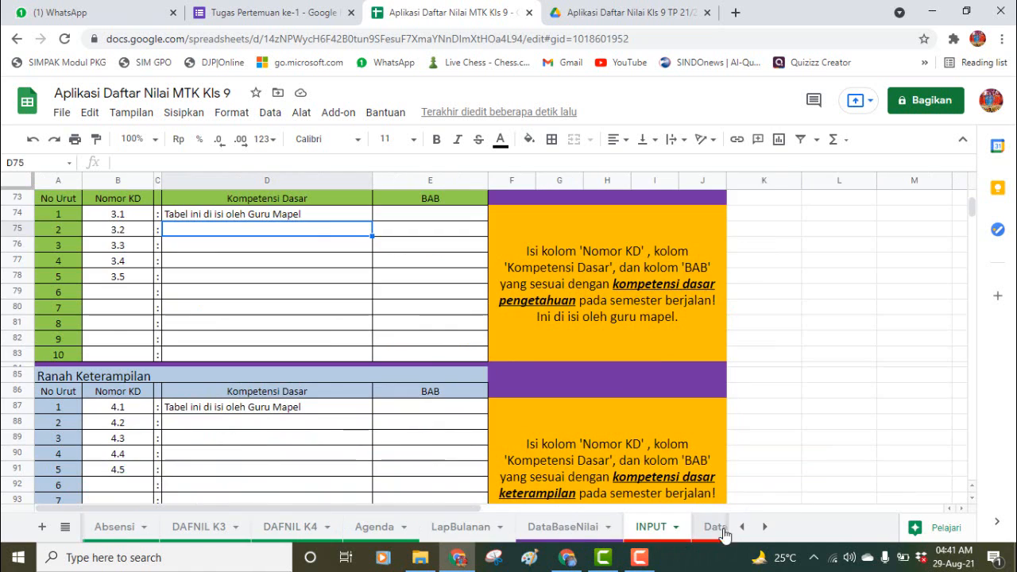
click(765, 526)
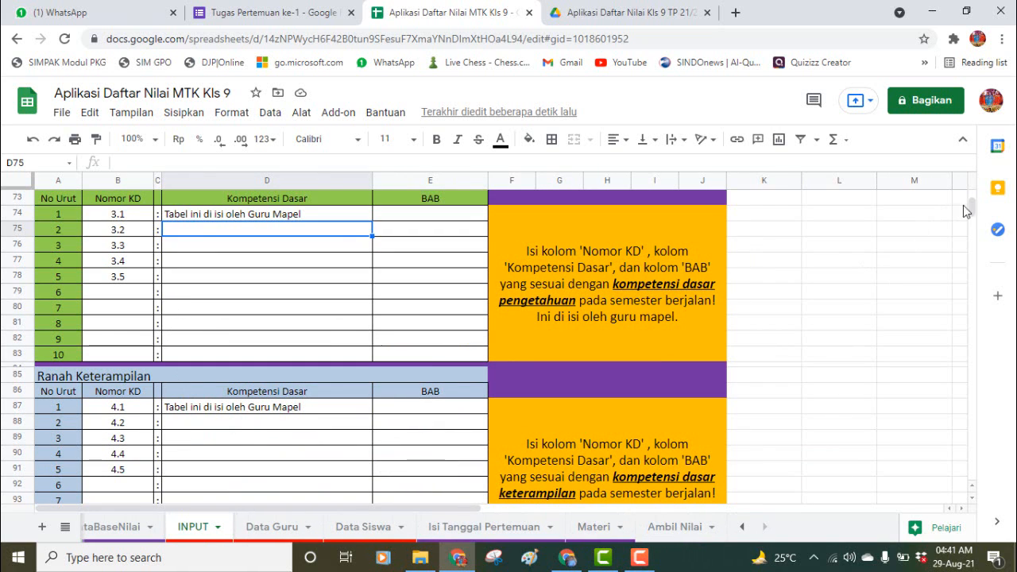
drag(972, 205, 973, 191)
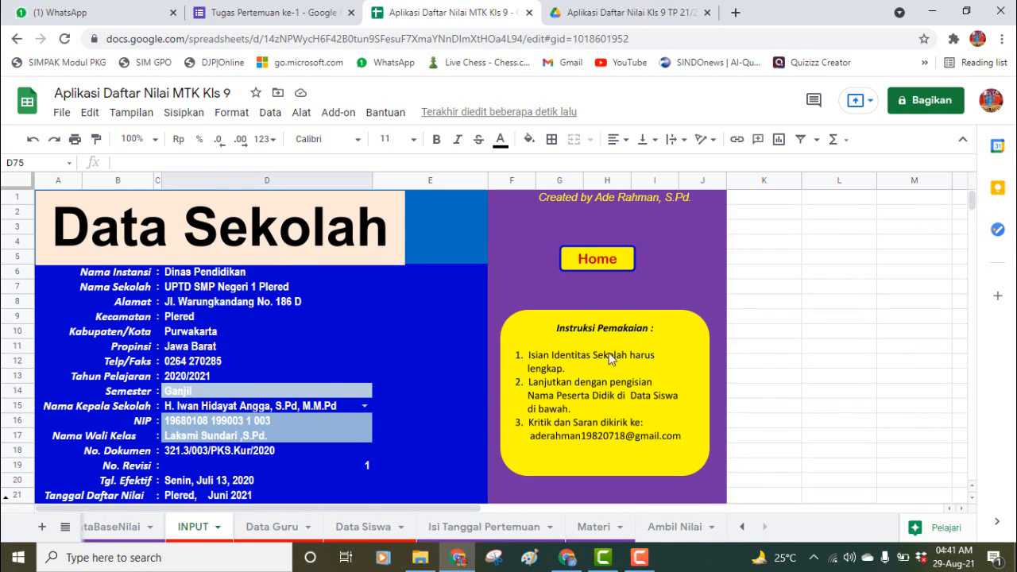
- Examine the teacher and Wali Kelas lists on Data Guru, the Wali Kelas entry on DAFNIL K3, and the Data Siswa sheet
click(265, 529)
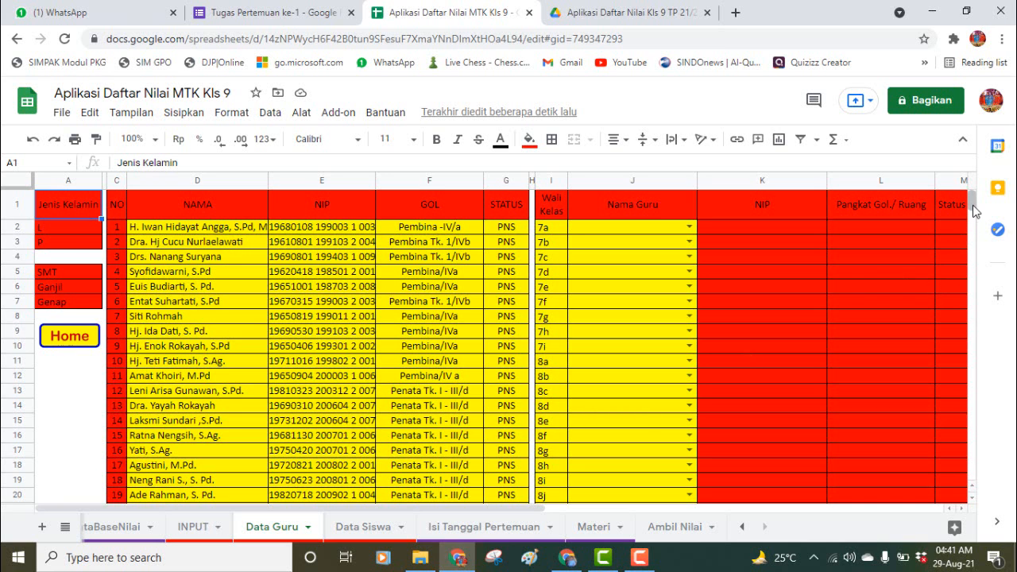
scroll(976, 211, down, 7)
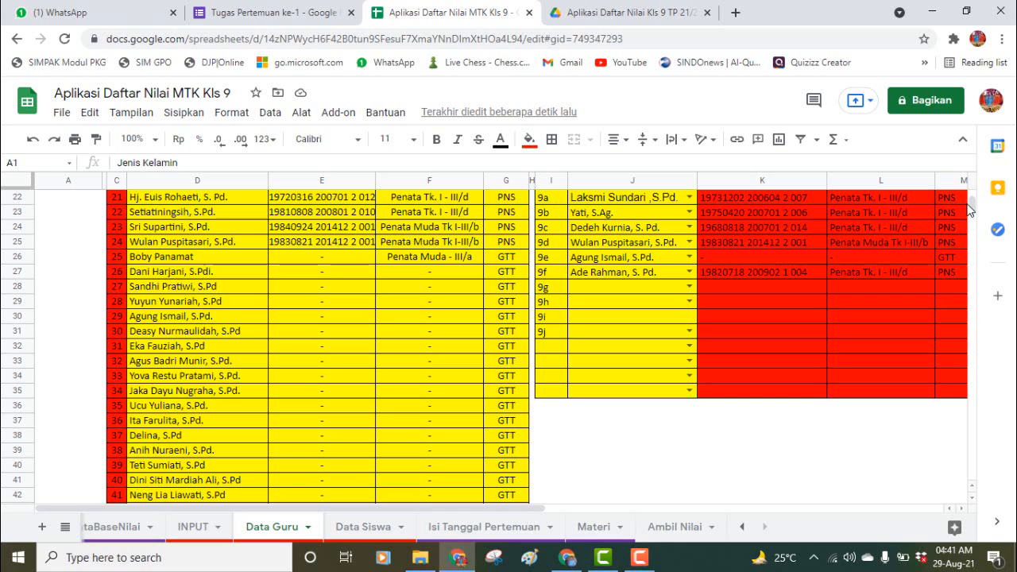
scroll(971, 209, up, 7)
scroll(969, 200, down, 4)
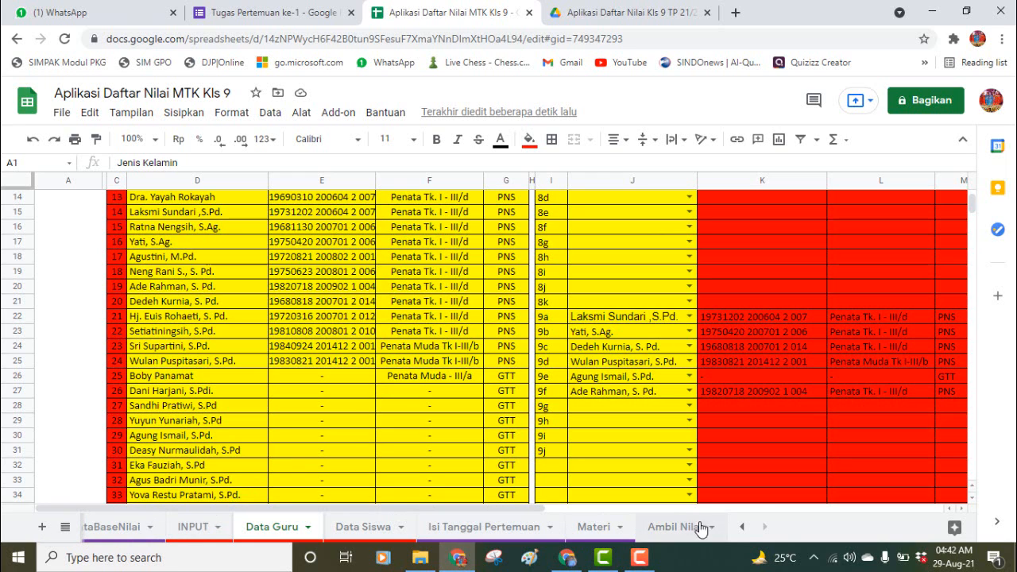
click(742, 528)
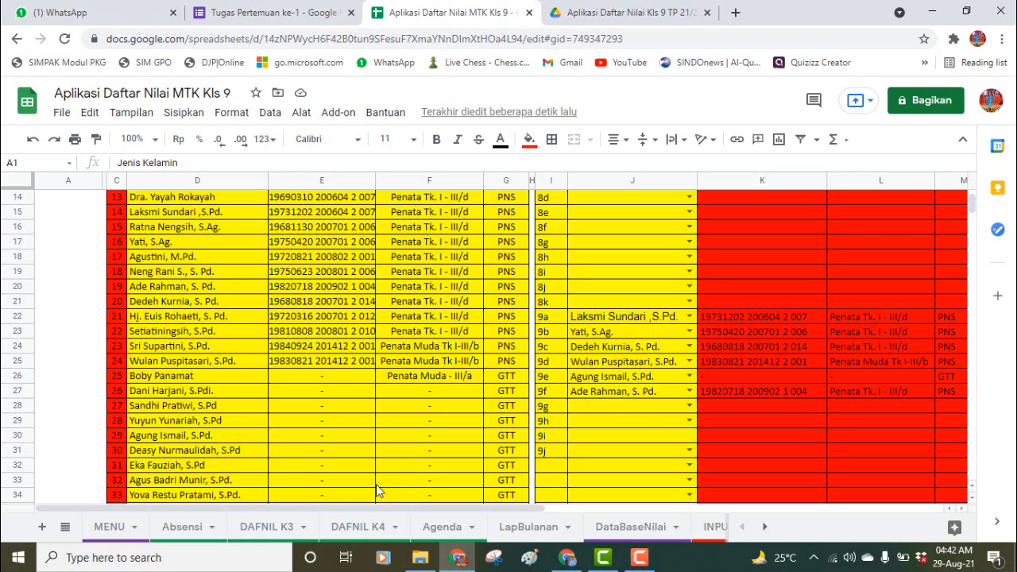
click(263, 527)
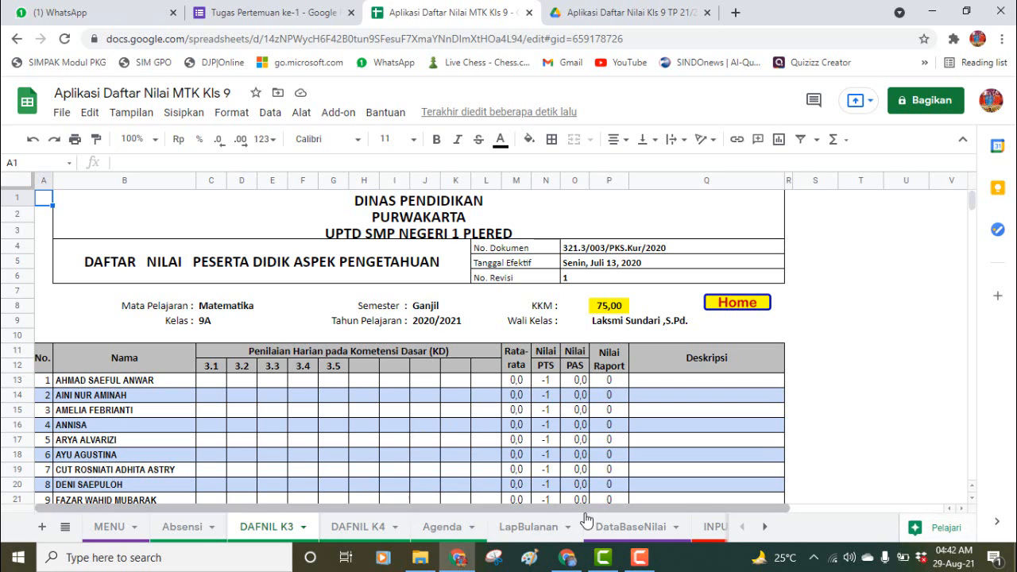
click(707, 532)
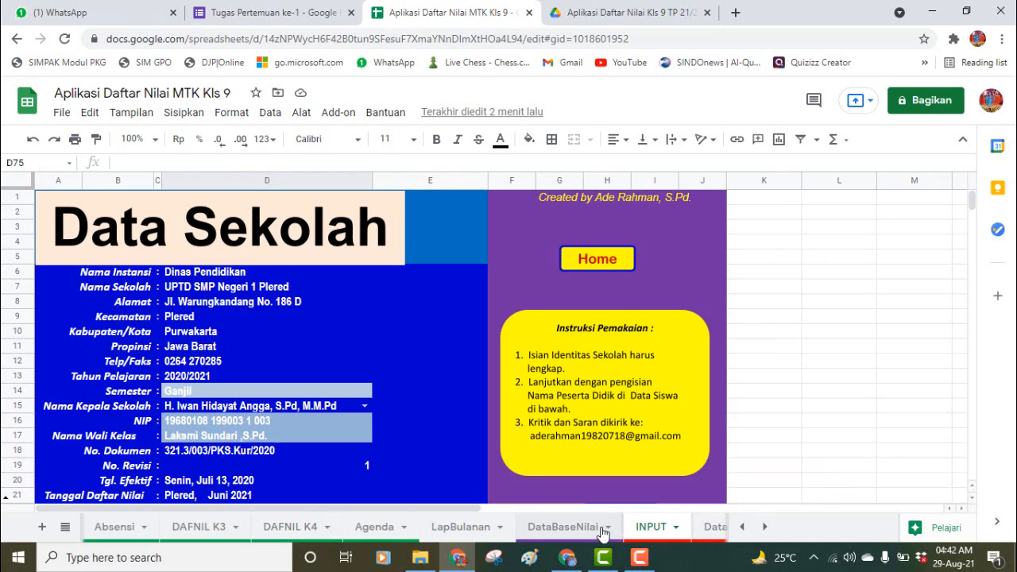
click(709, 529)
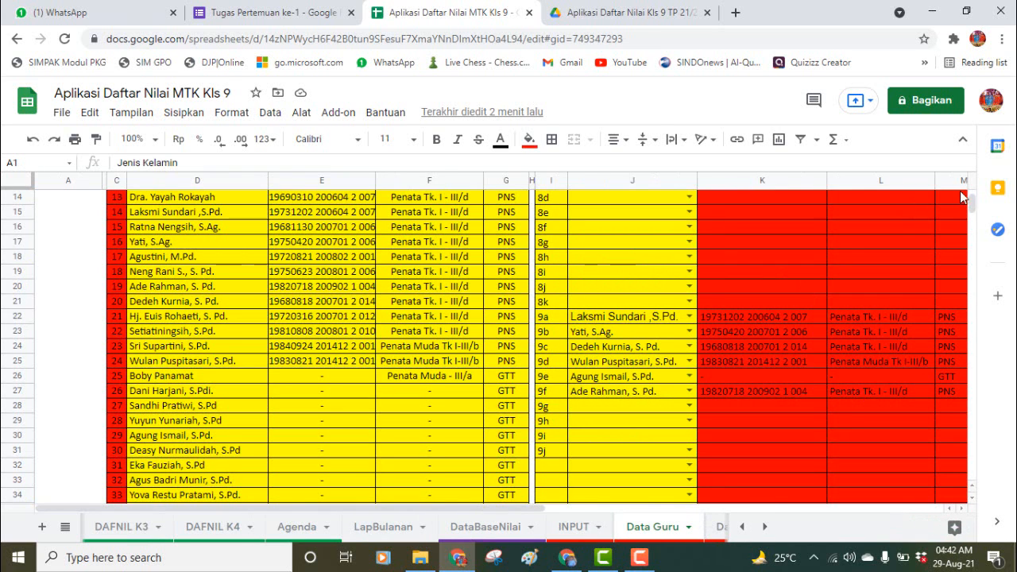
scroll(970, 196, up, 3)
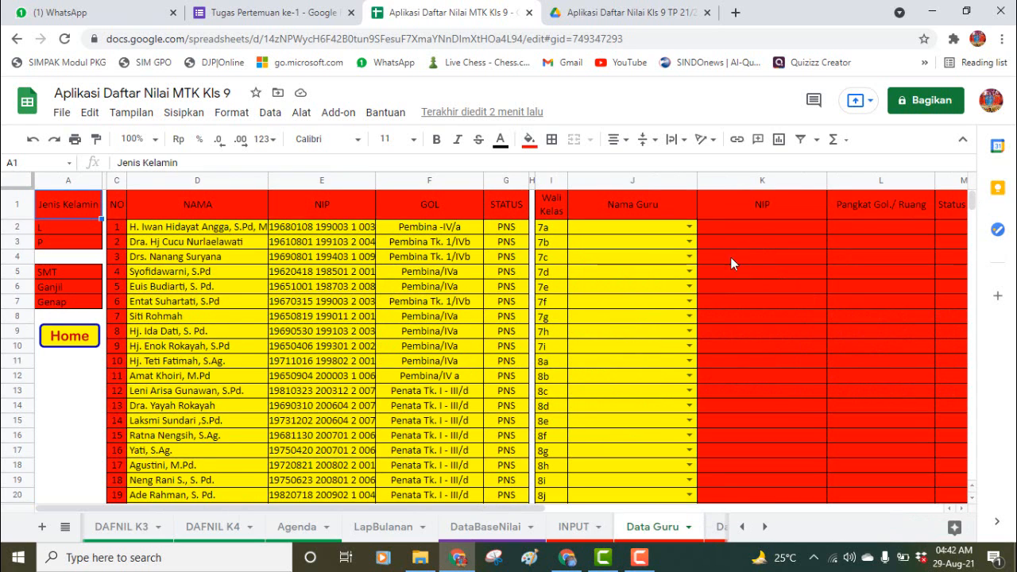
click(764, 527)
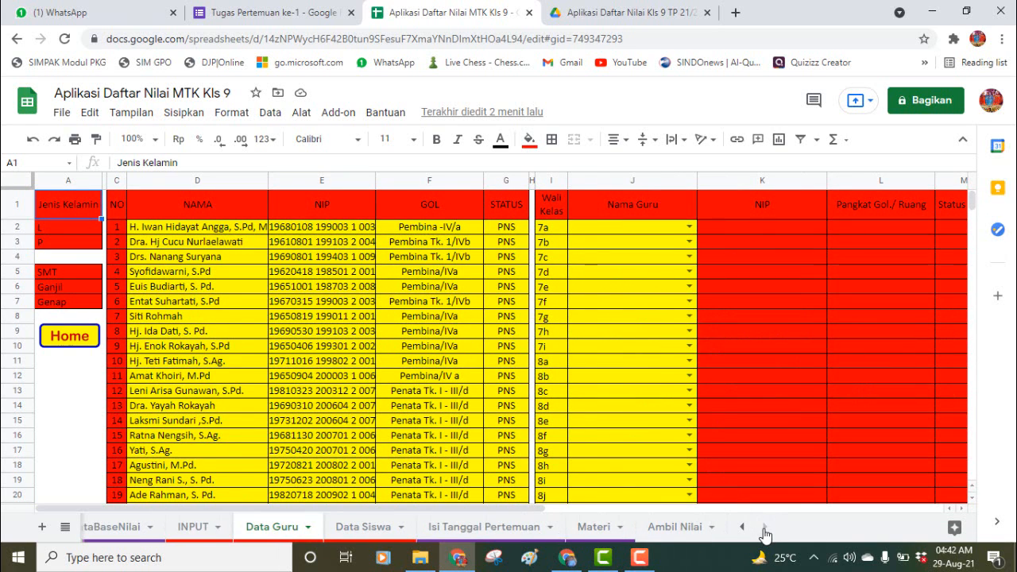
click(333, 528)
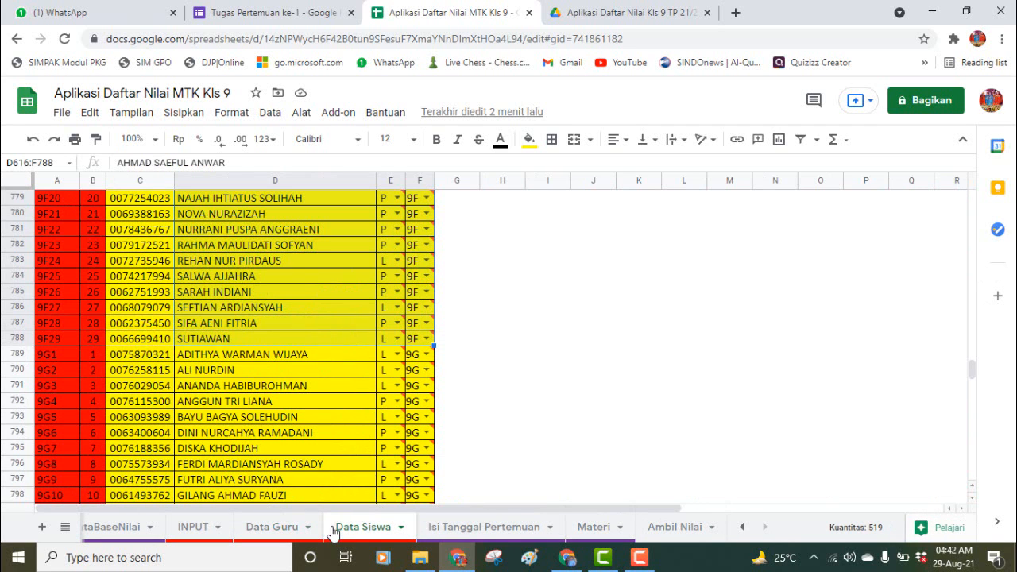
- On the Isi Tanggal Pertemuan sheet, clear class 9A's Juli 2021 dates for P2 to P4 in cells C4:E4
click(437, 530)
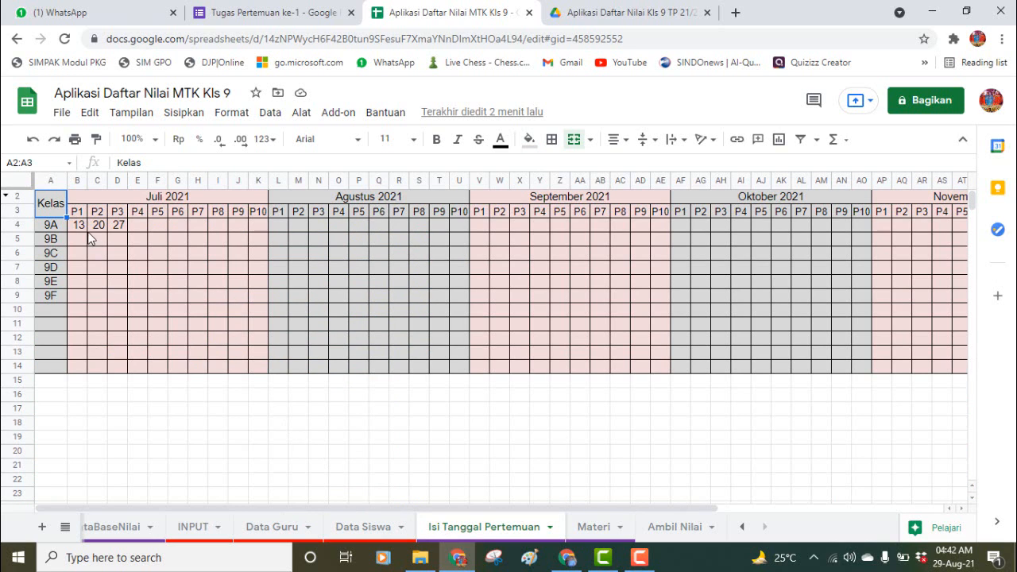
drag(100, 233, 145, 232)
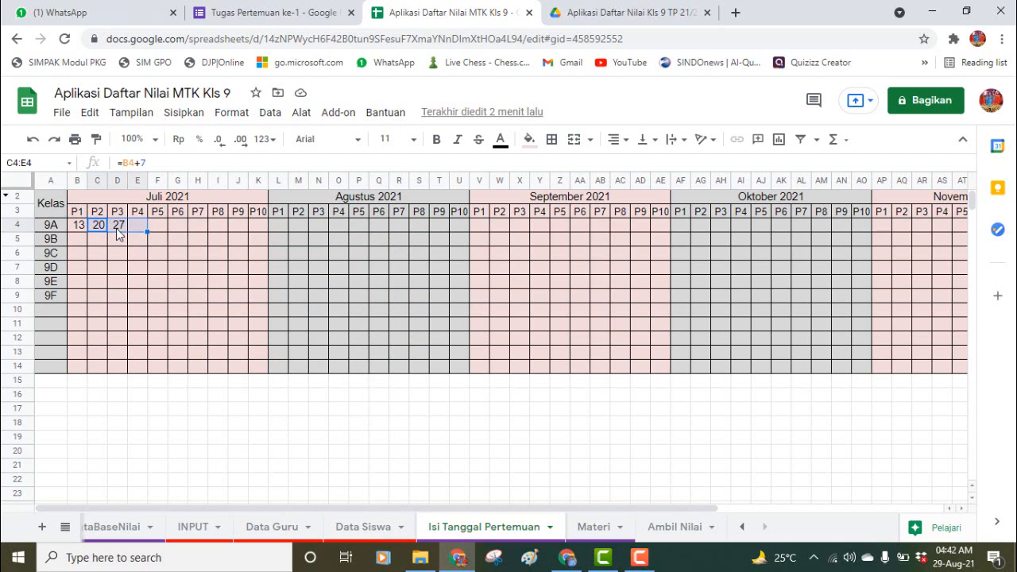
key(Delete)
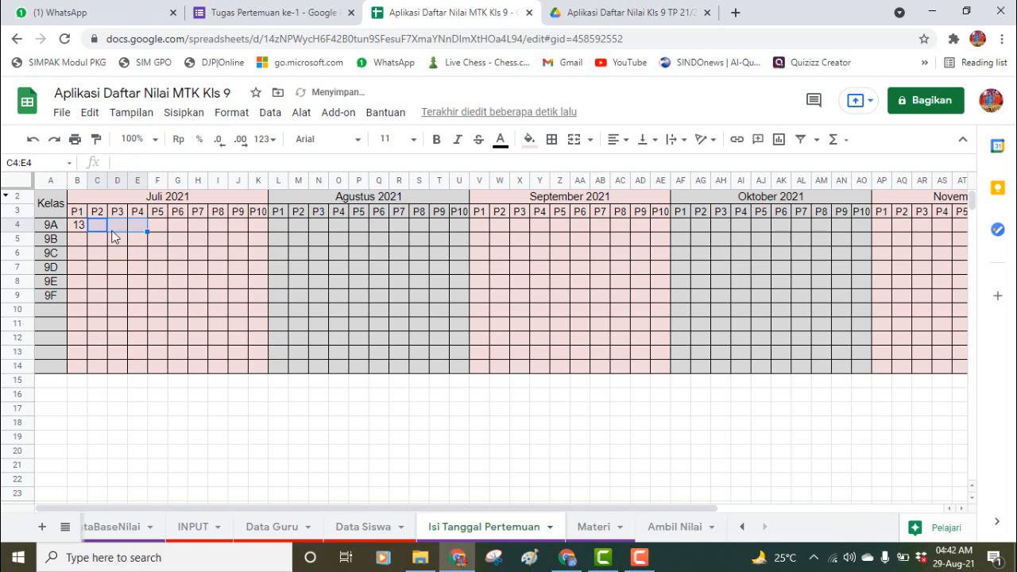
- Copy class 9A's Juli 2021 P1 date, 13, to classes 9B through 9F in cells B5:B9
click(79, 229)
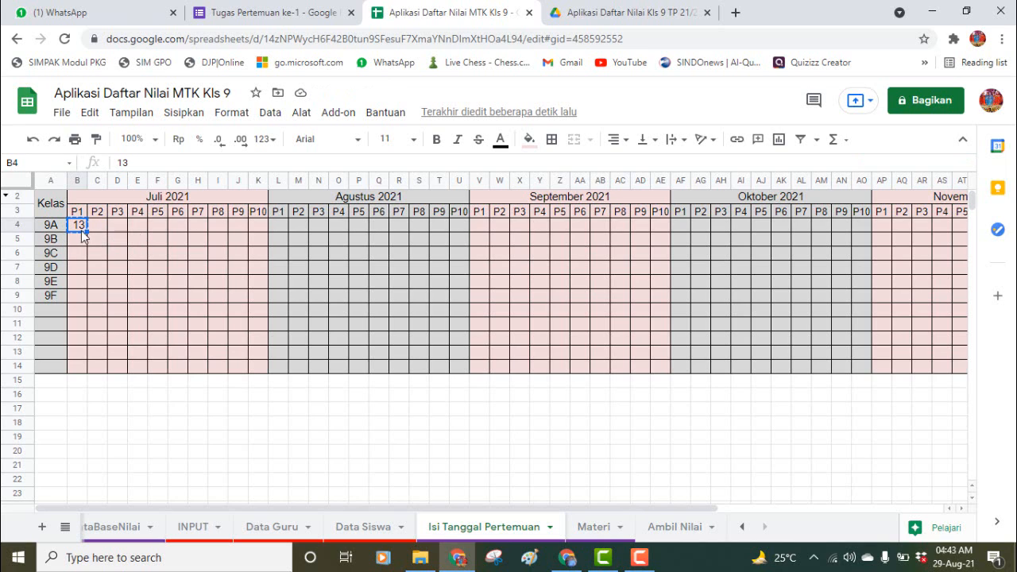
drag(82, 237, 77, 298)
key(ctrl+v)
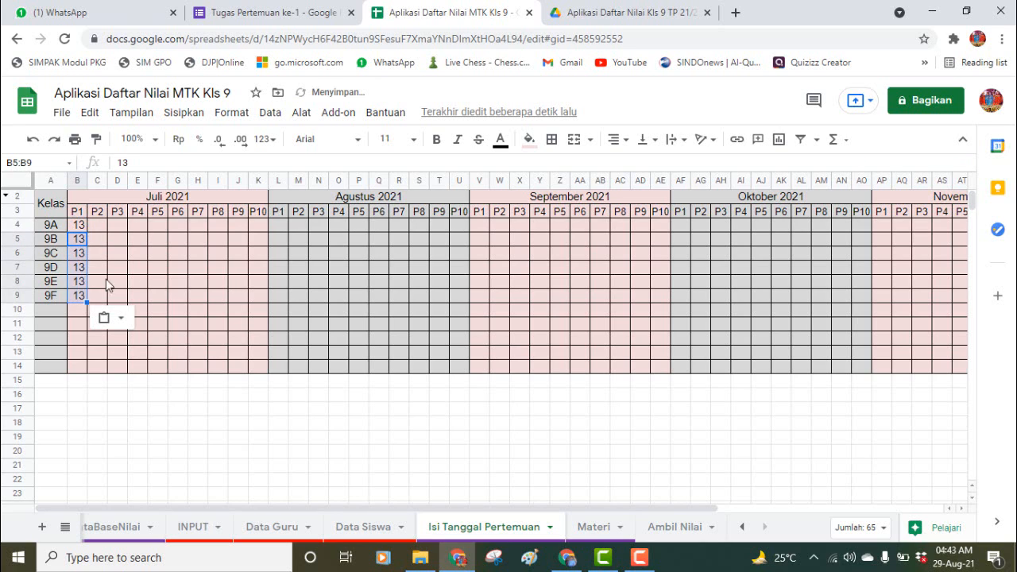
click(153, 270)
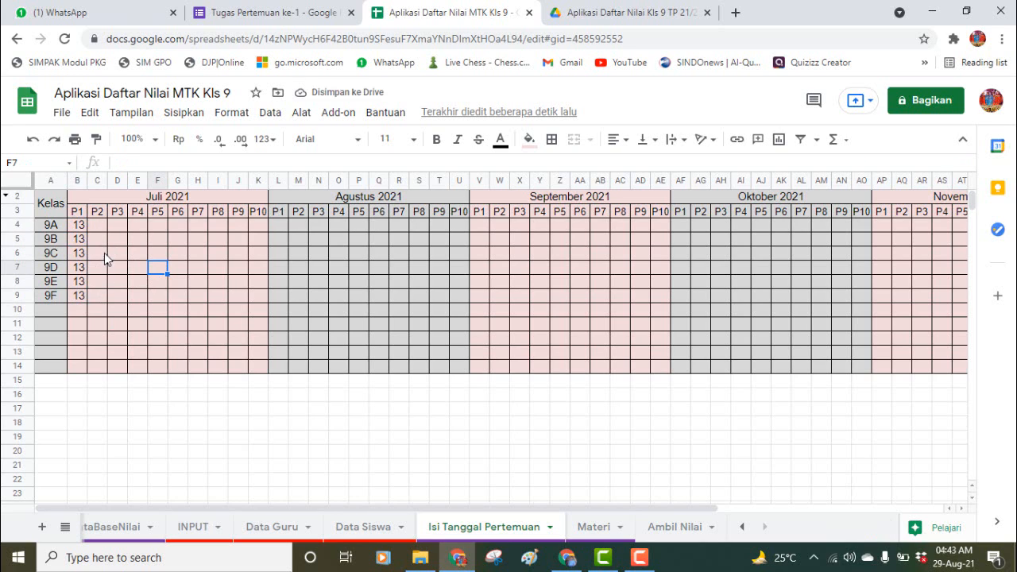
- Enter the Juli 2021 meeting dates 10, 17 and 24 for class 9A under P2, P3 and P4
click(100, 228)
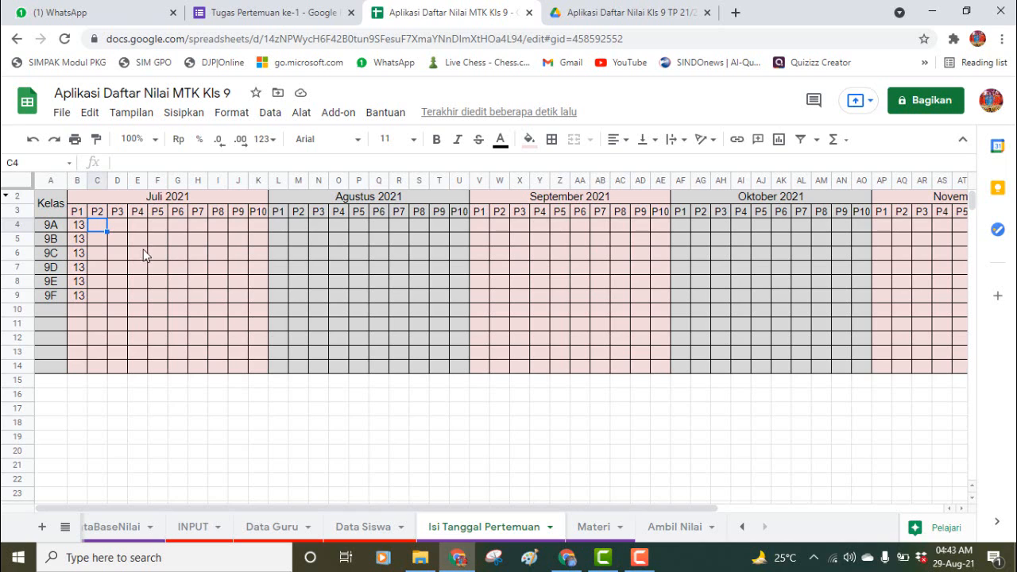
click(282, 228)
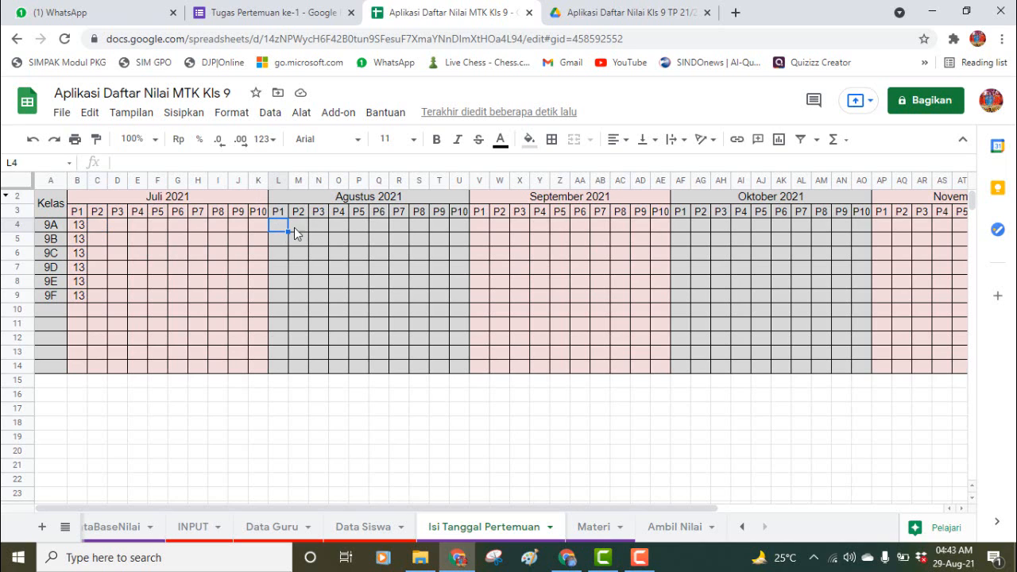
click(92, 228)
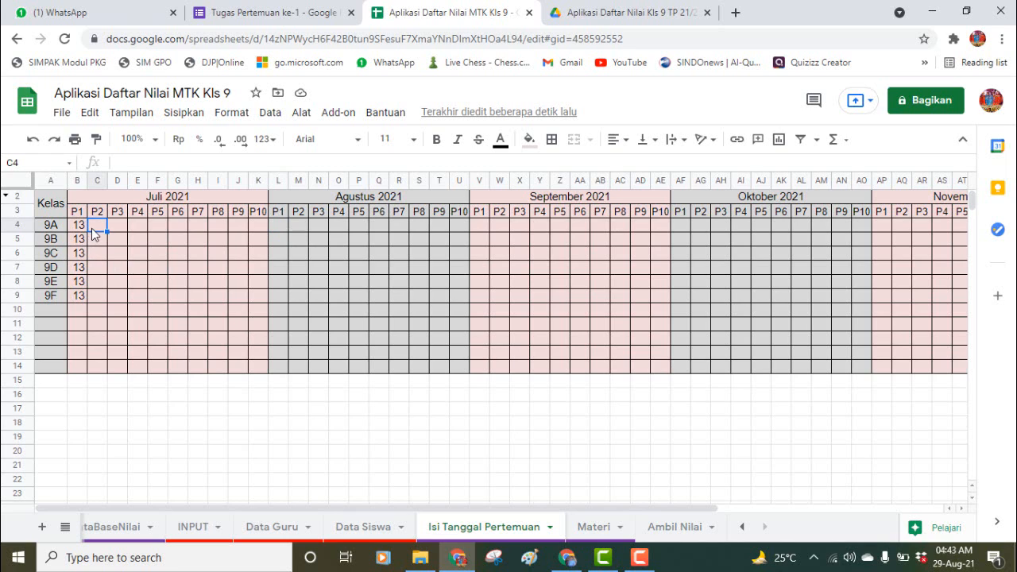
text(10)
click(120, 230)
text(17)
click(136, 228)
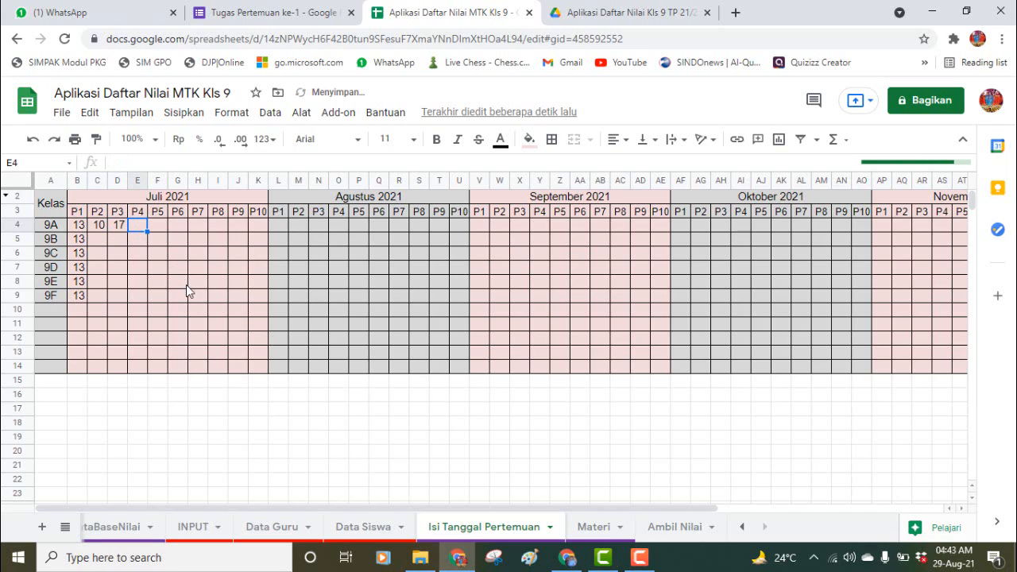
text(24)
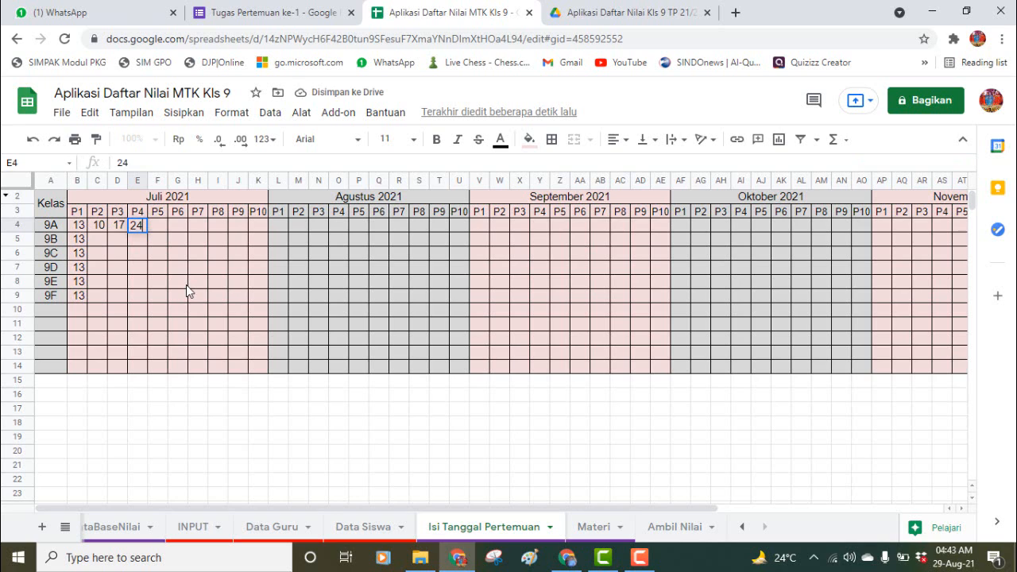
click(186, 284)
- Copy class 9A's Juli 2021 dates for P2 to P4 to classes 9B through 9F in cells C5:E9
drag(102, 226, 143, 228)
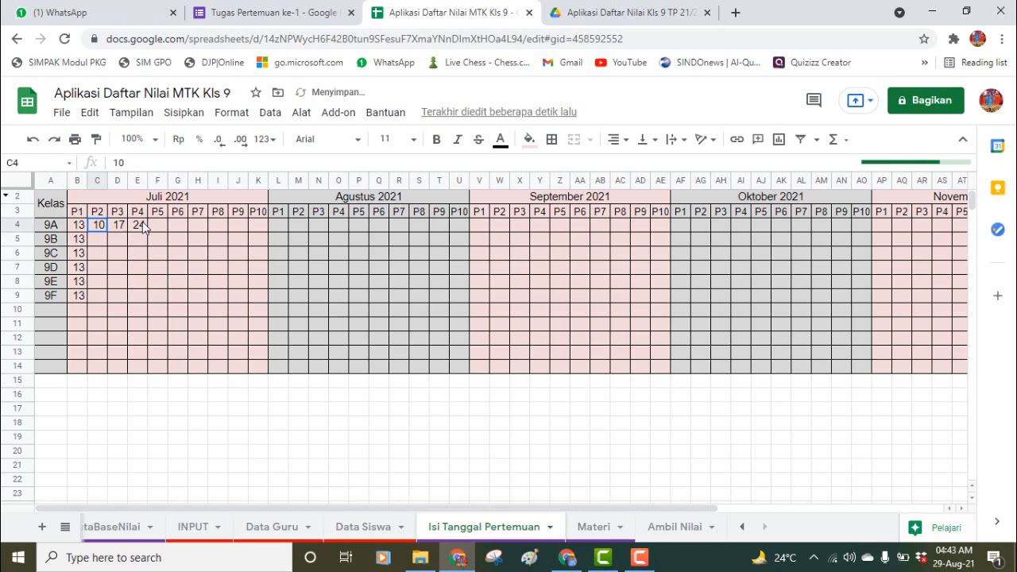
key(ctrl+c)
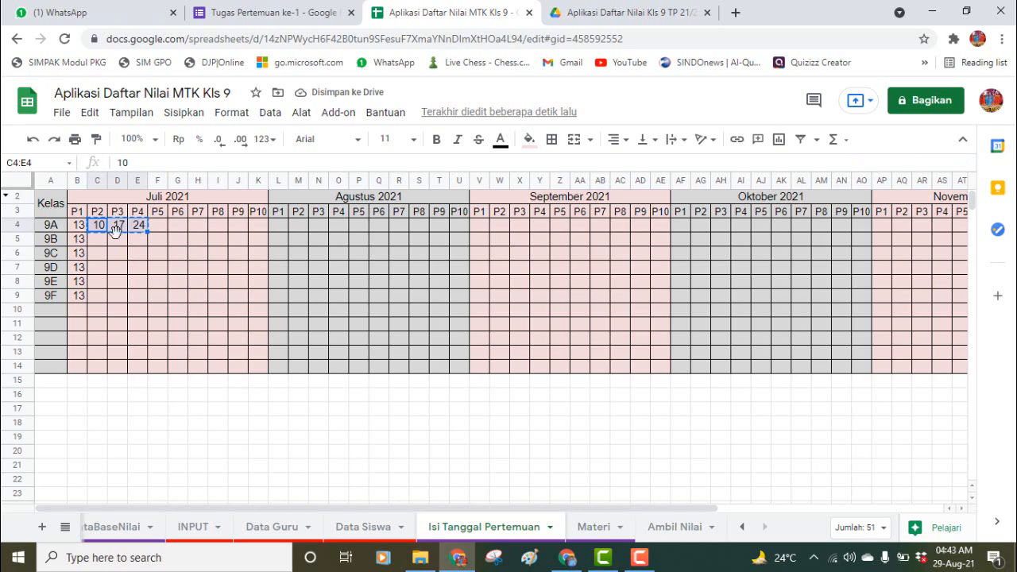
drag(102, 243, 134, 298)
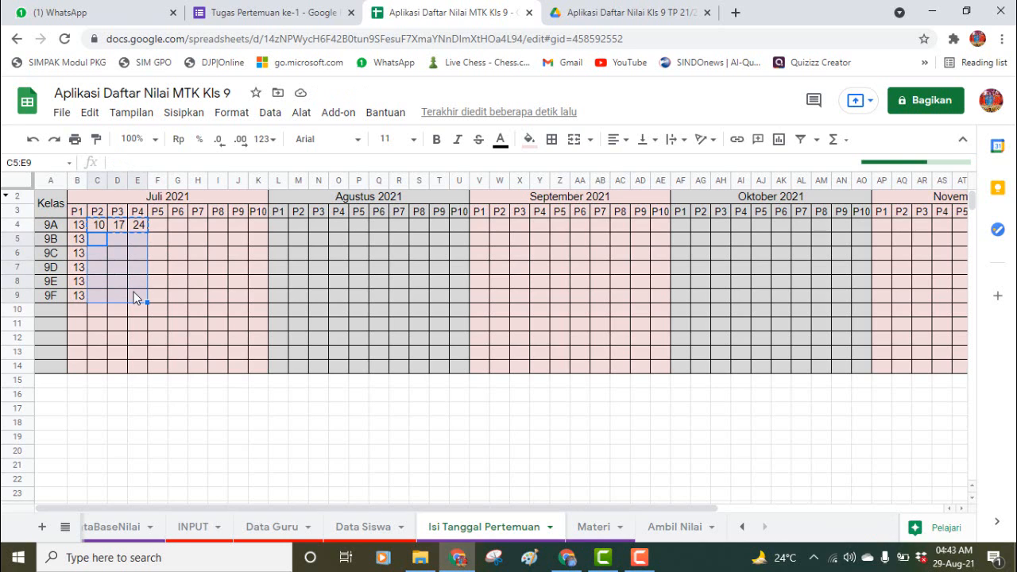
key(ctrl+v)
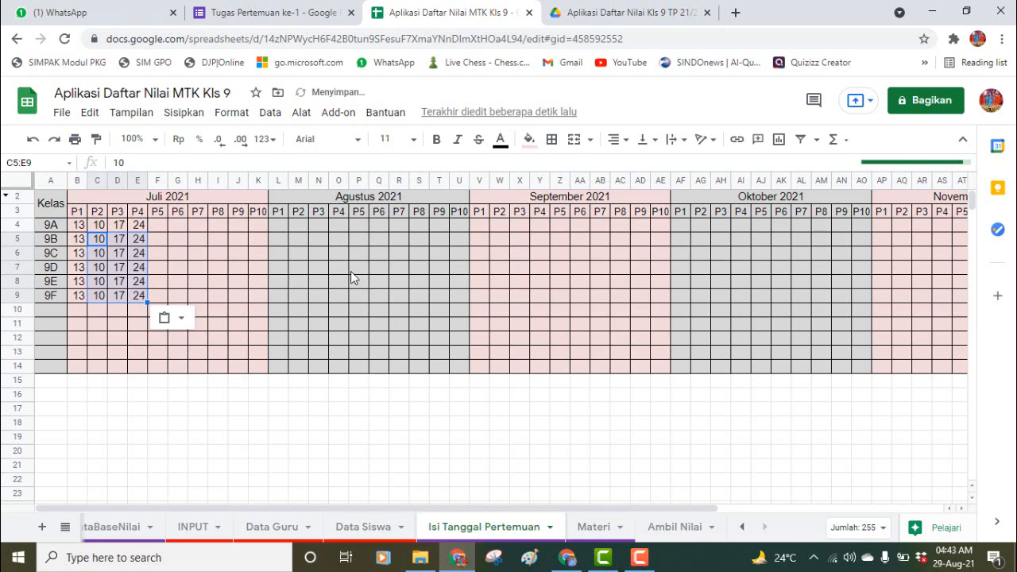
click(352, 270)
- Enter the Agustus 2021 meeting dates 3, 10 and 17 for class 9A under P1, P2 and P3
click(278, 225)
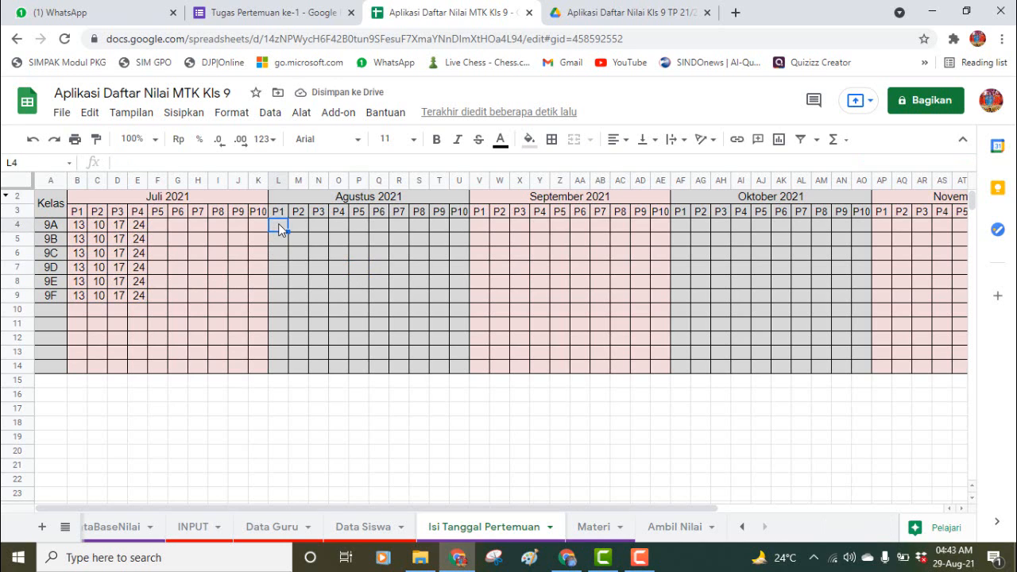
text(3)
click(297, 239)
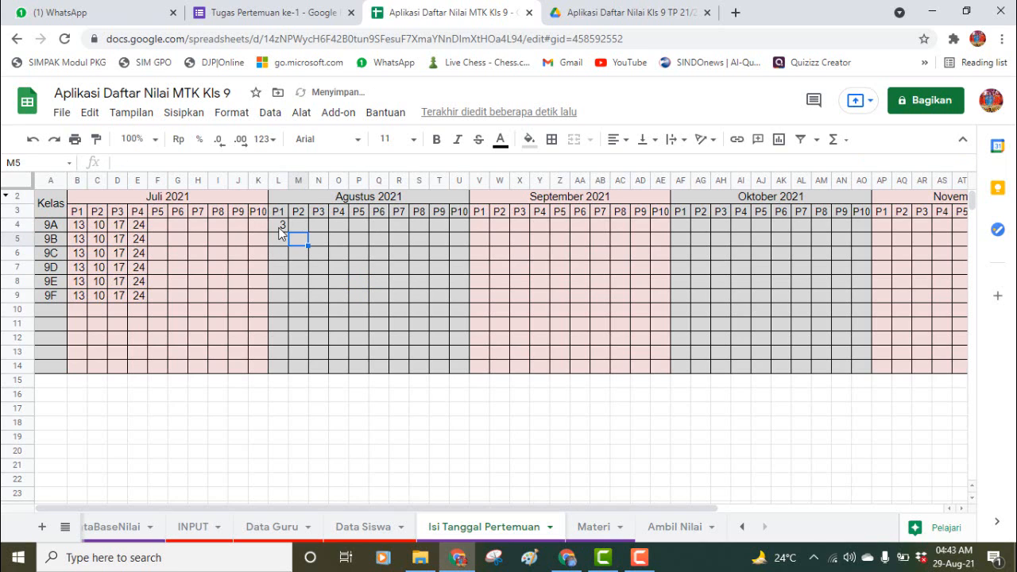
click(294, 225)
text(1)
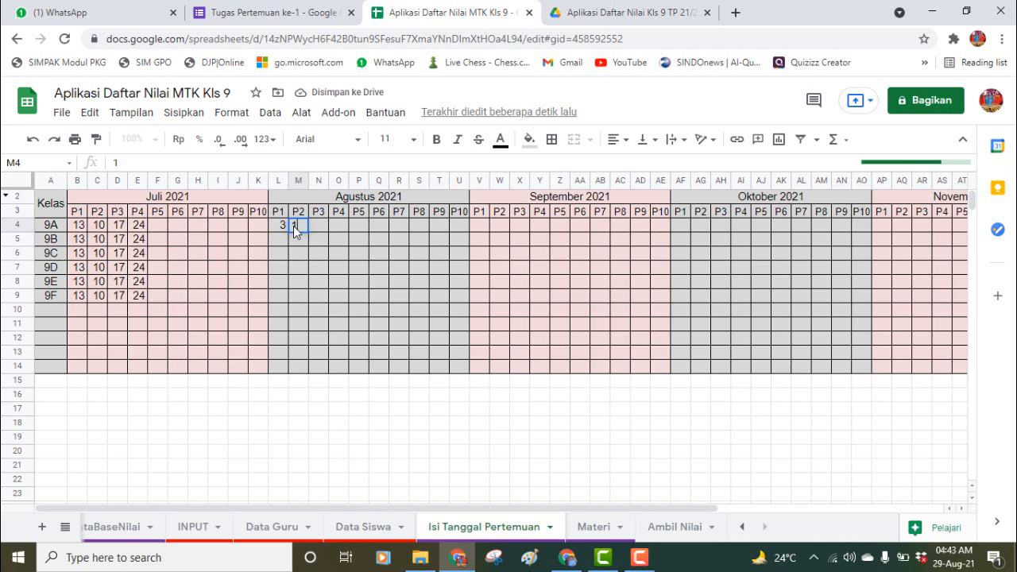
text(0)
click(312, 229)
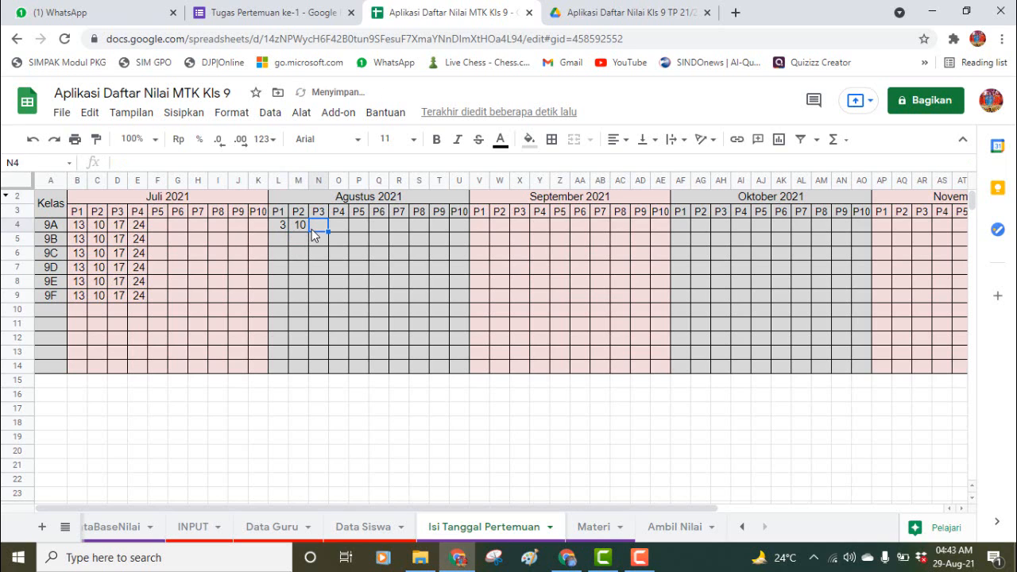
text(17)
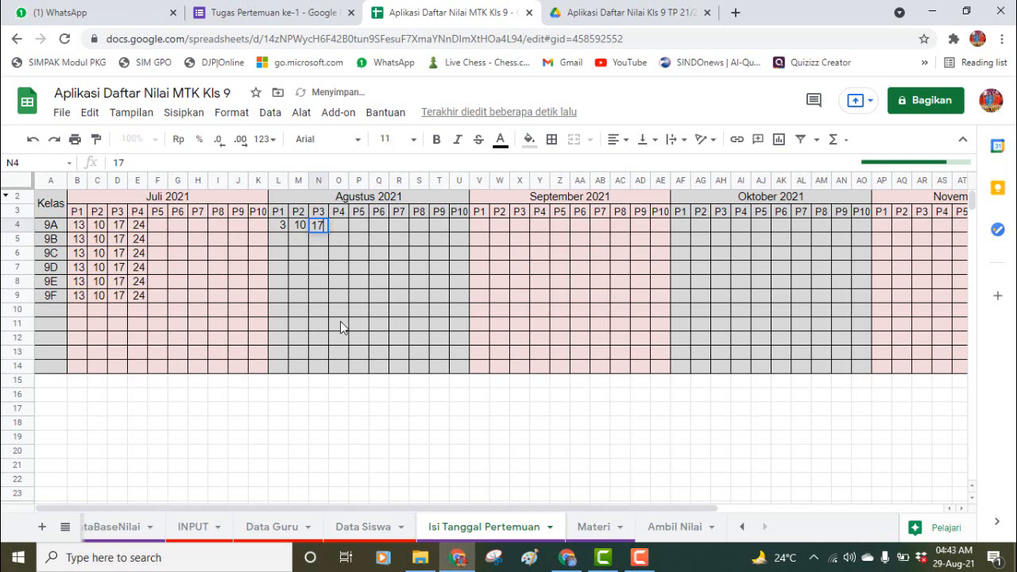
click(340, 321)
- Copy class 9A's Agustus 2021 dates for P1 to P3 to classes 9B through 9F in cells L5:N9
drag(286, 229, 320, 292)
key(ctrl+c)
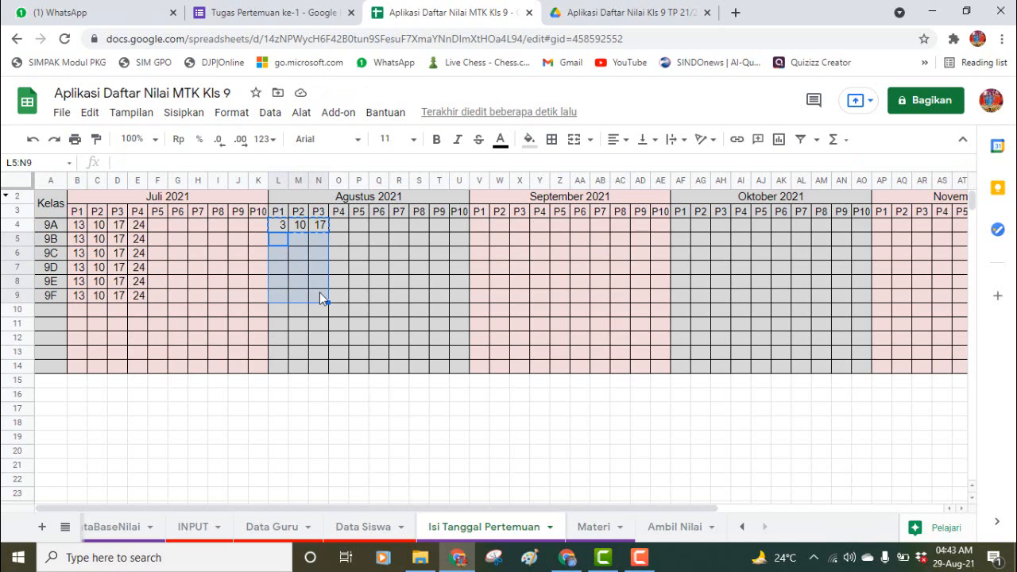
key(ctrl+v)
click(458, 409)
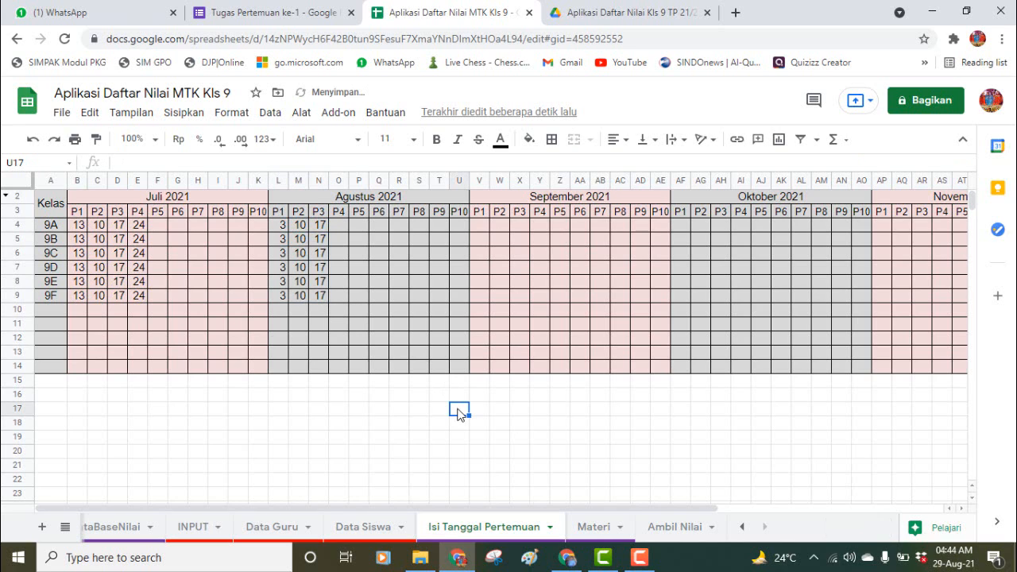
- Examine the topic list on the Materi sheet and the meeting columns on the Ambil Nilai sheet
click(597, 524)
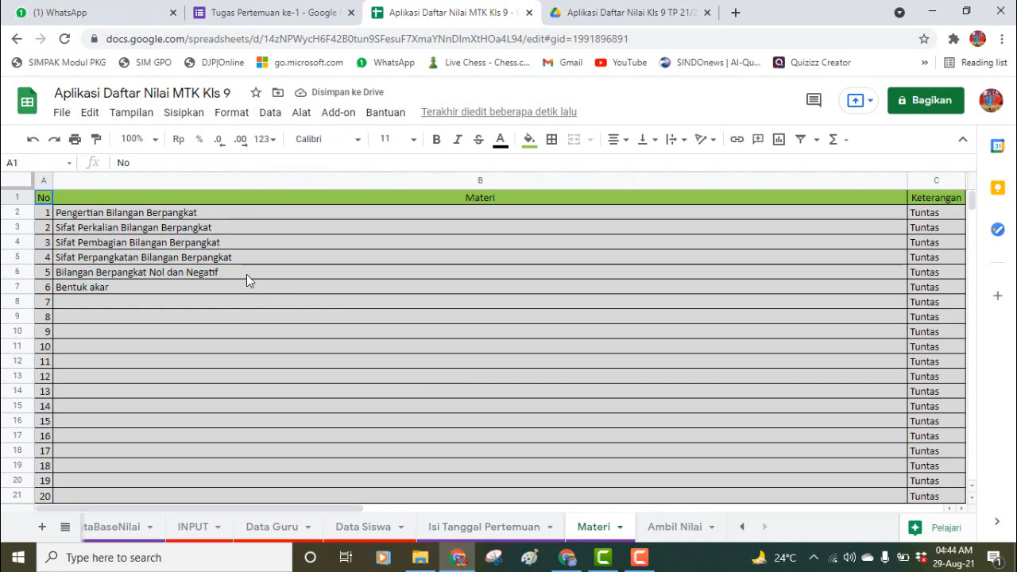
click(181, 216)
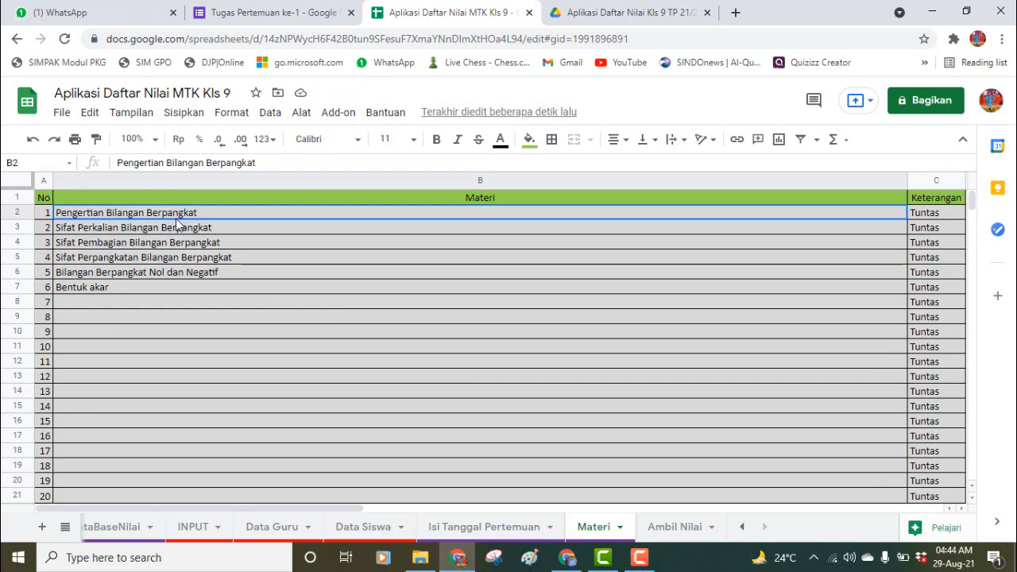
click(180, 229)
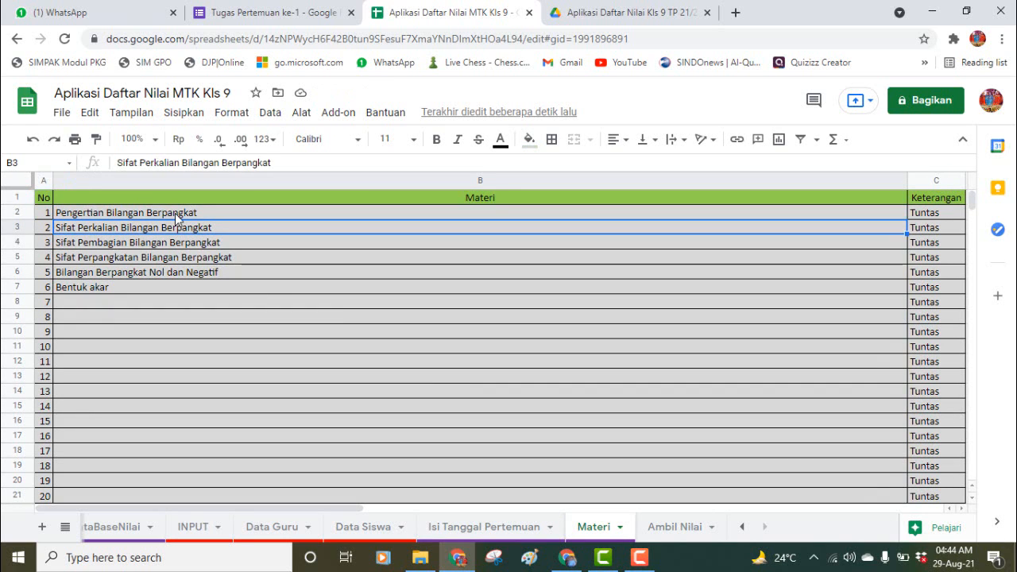
click(175, 218)
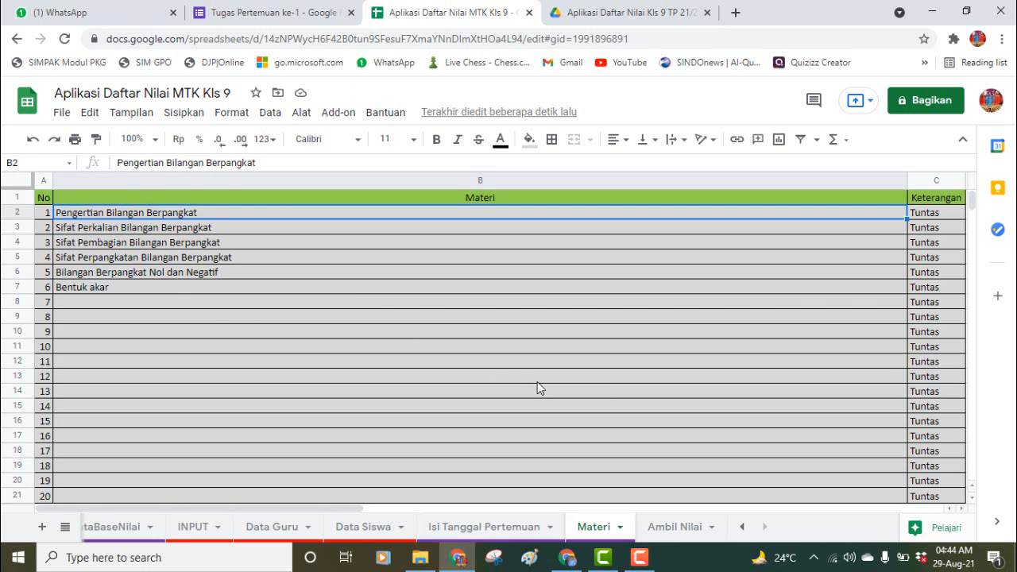
click(653, 527)
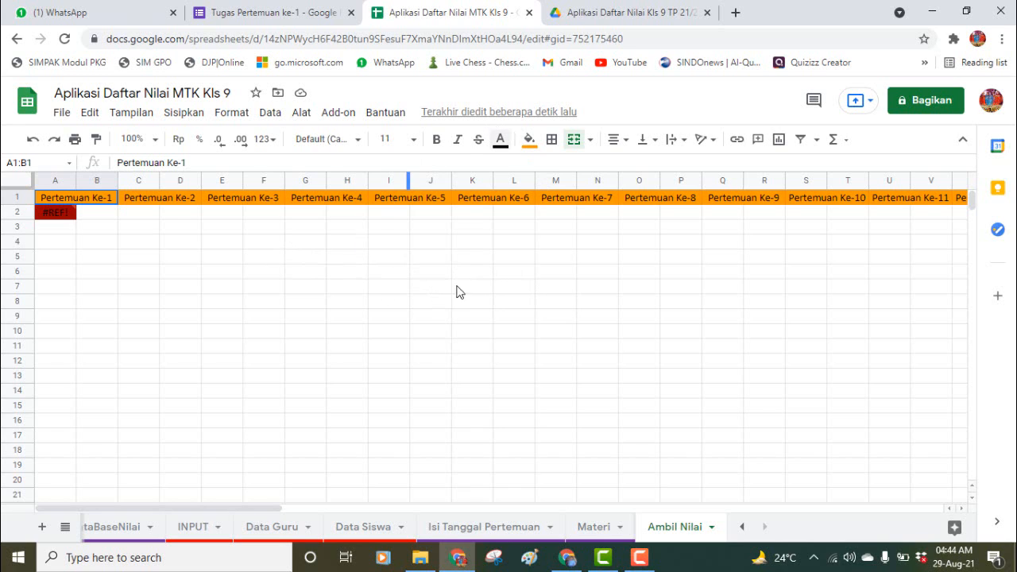
- Close the grade list spreadsheet and bring up the Tugas Pertemuan ke-1 form in Google Forms
click(529, 12)
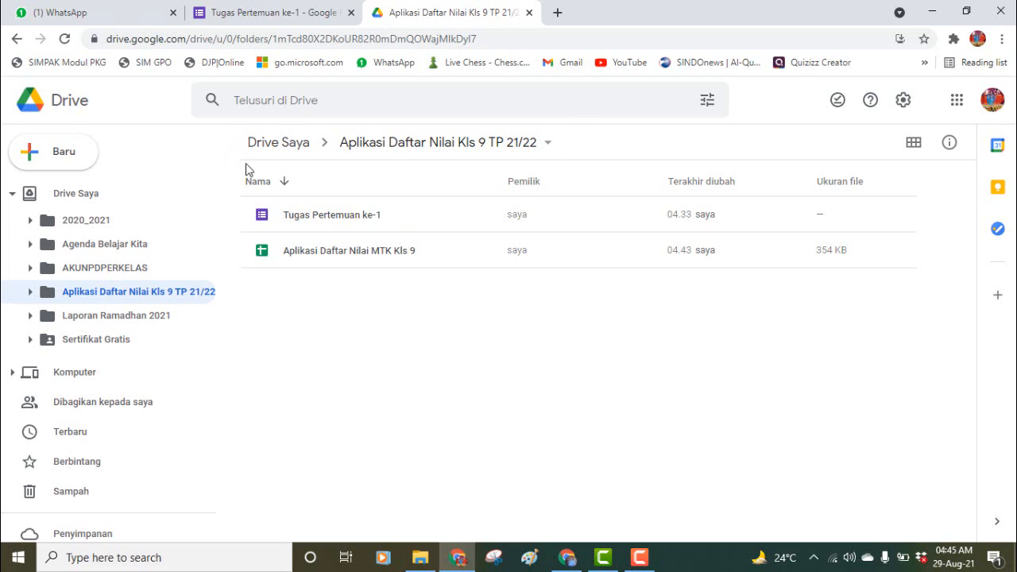
click(294, 19)
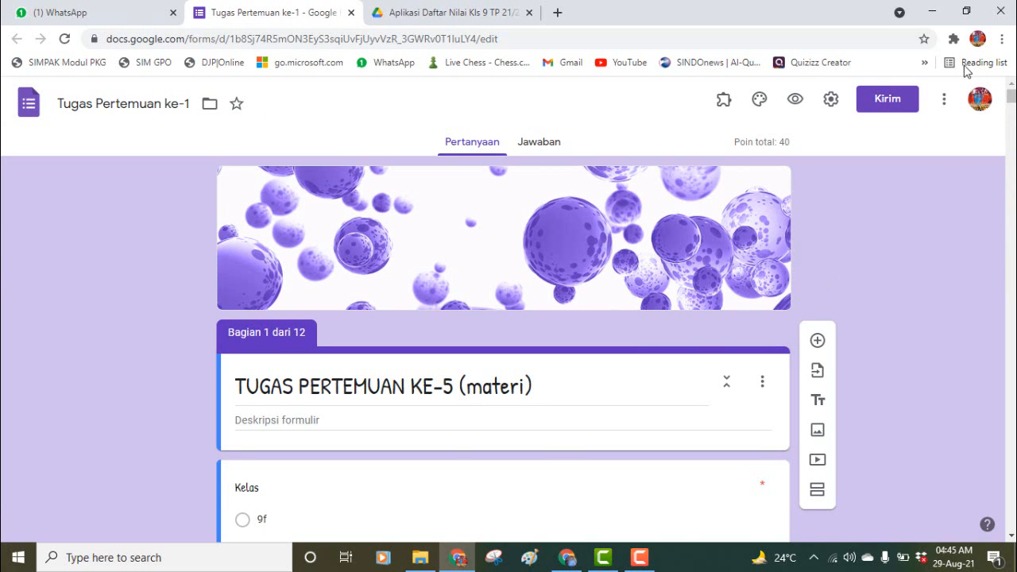
click(932, 12)
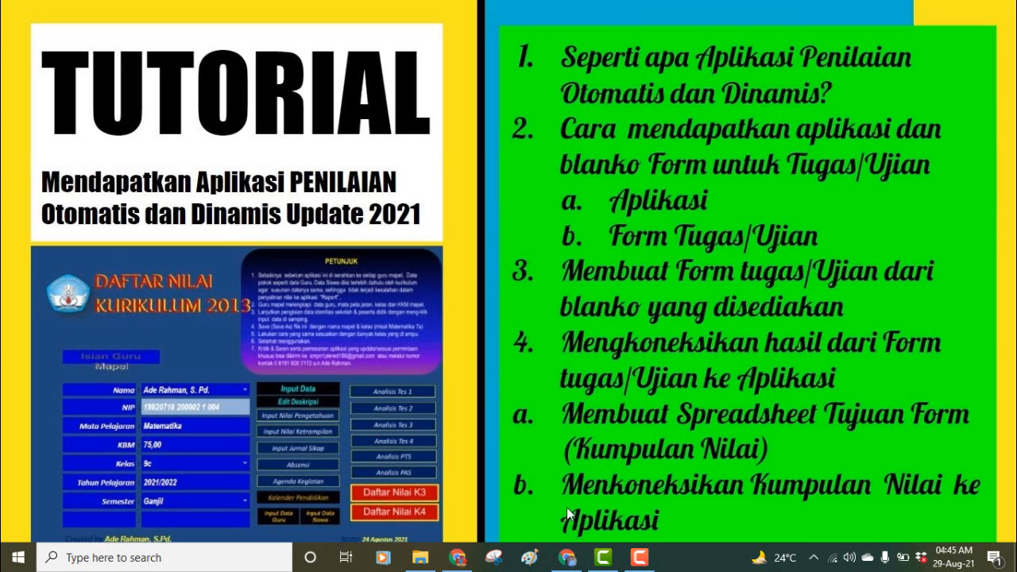
mouse_move(459, 556)
click(485, 521)
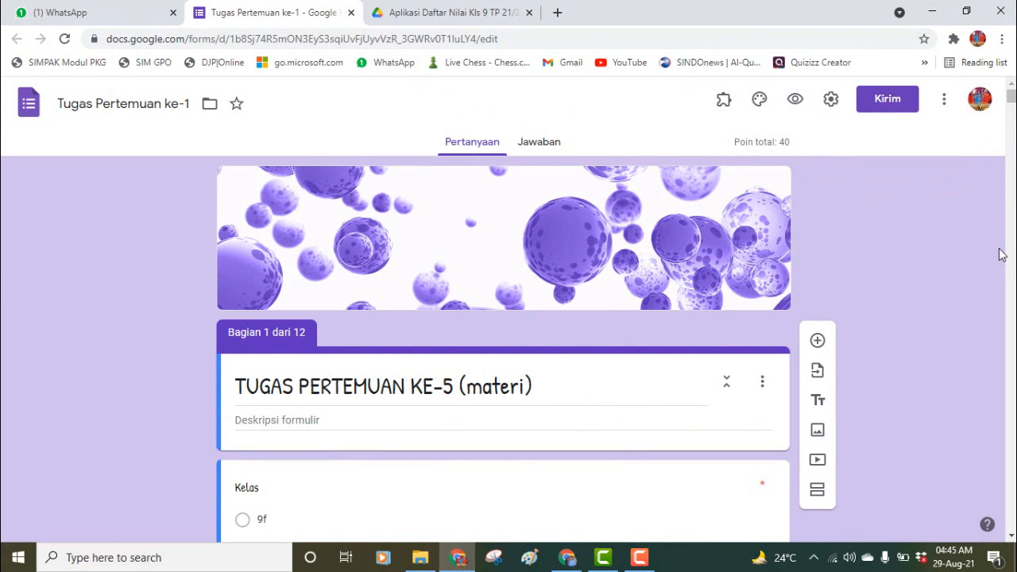
- Review the title and the Kelas question in the form's first section
click(1012, 537)
click(1011, 537)
click(1011, 537)
click(1012, 537)
scroll(1012, 537, down, 2)
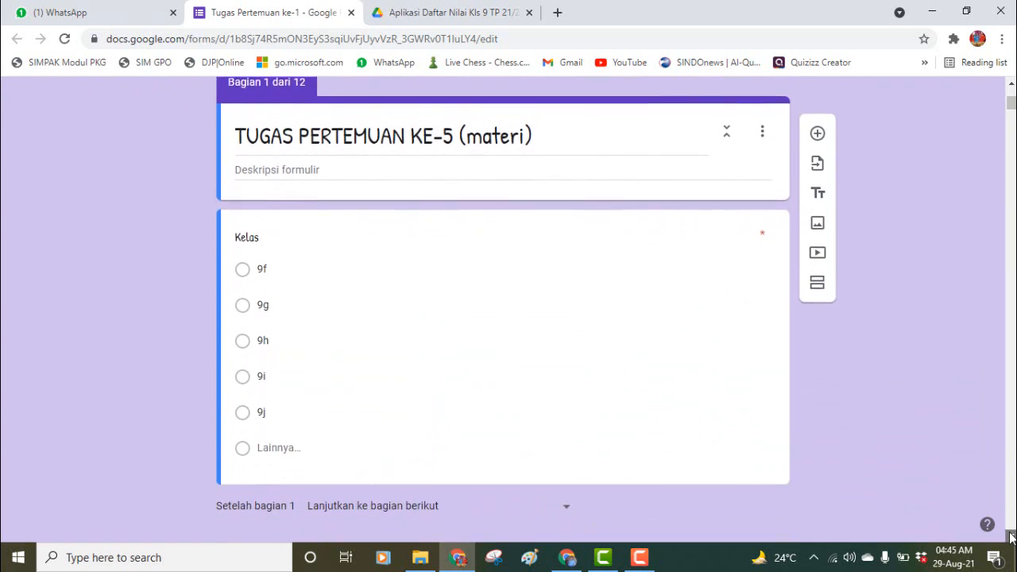
drag(1011, 105, 1008, 91)
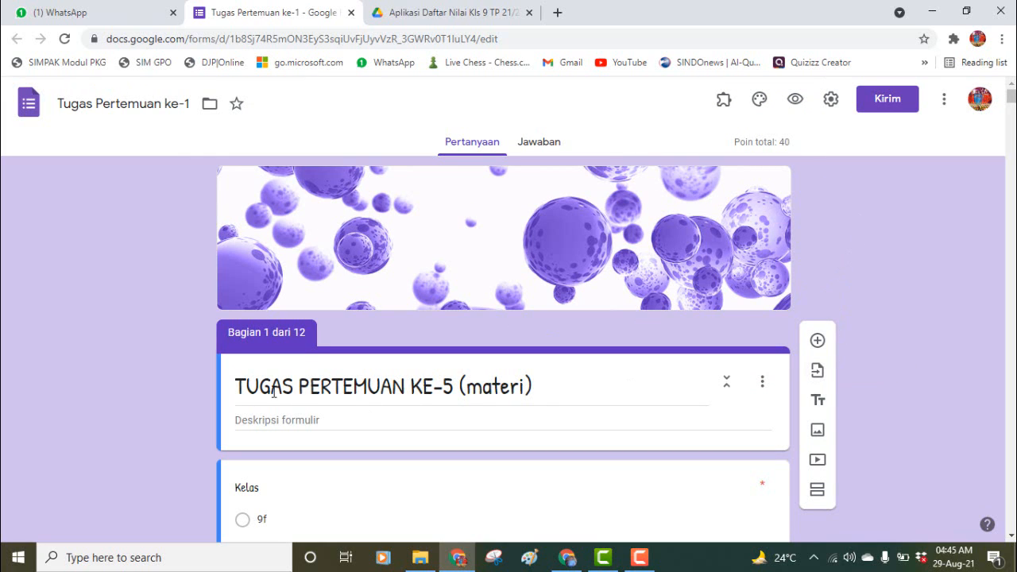
- Change the meeting number in the form's title to 1
triple_click(248, 388)
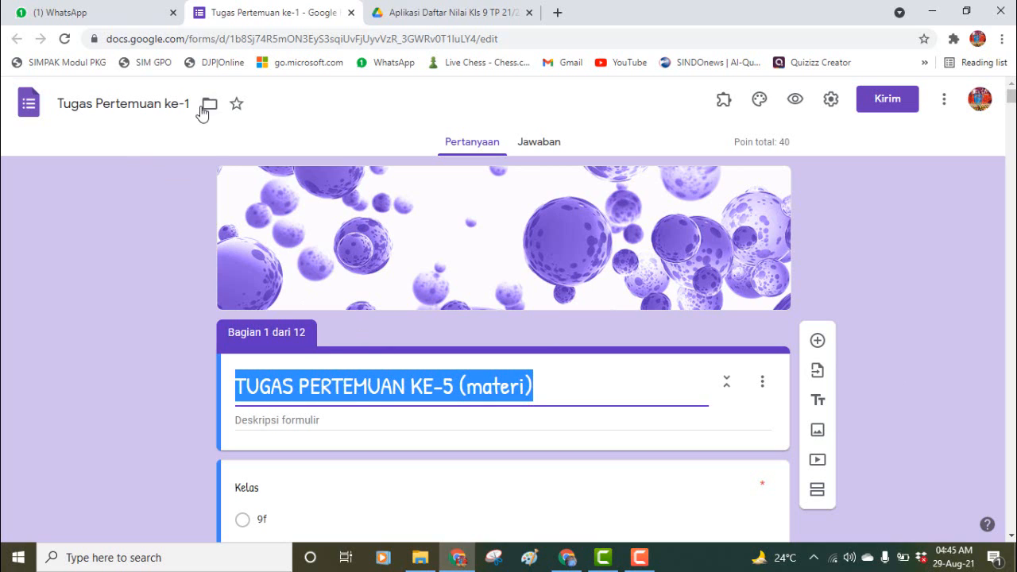
click(452, 387)
double_click(449, 385)
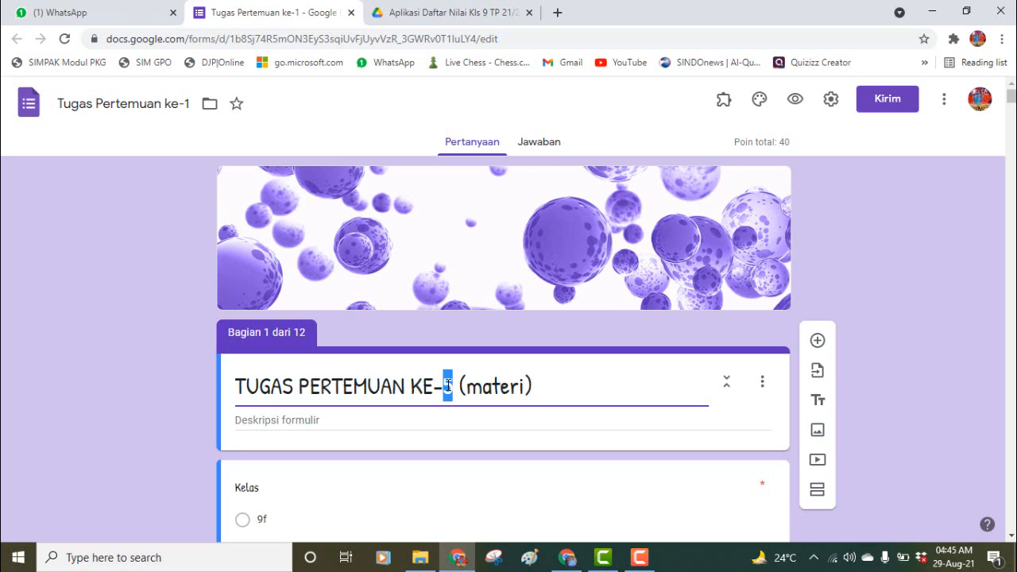
text(1)
- Replace the placeholder "materi" in the form title's parentheses with "Pengertian Bilangan Berpangkat"
click(471, 389)
drag(471, 389, 525, 388)
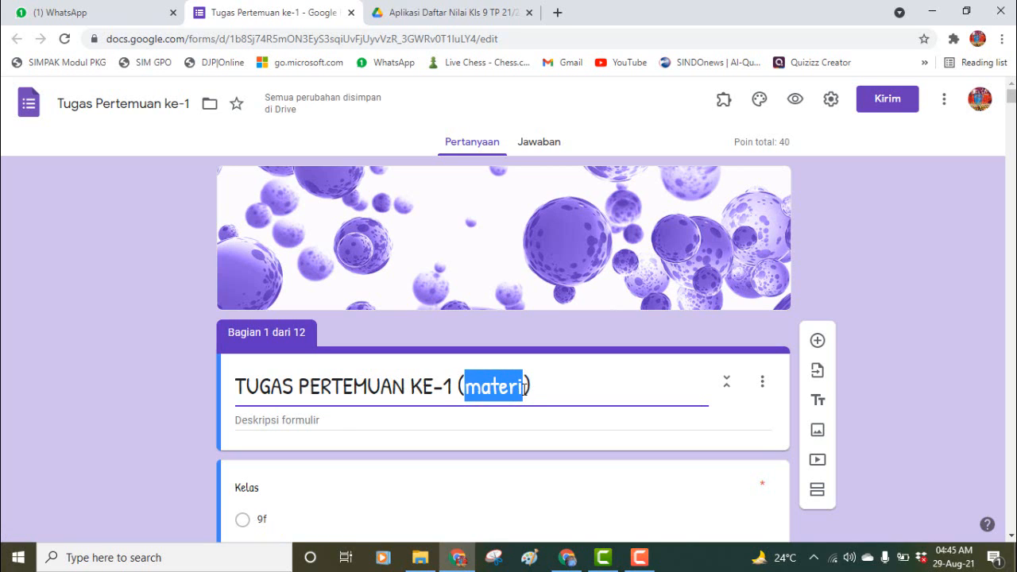
text(Peng)
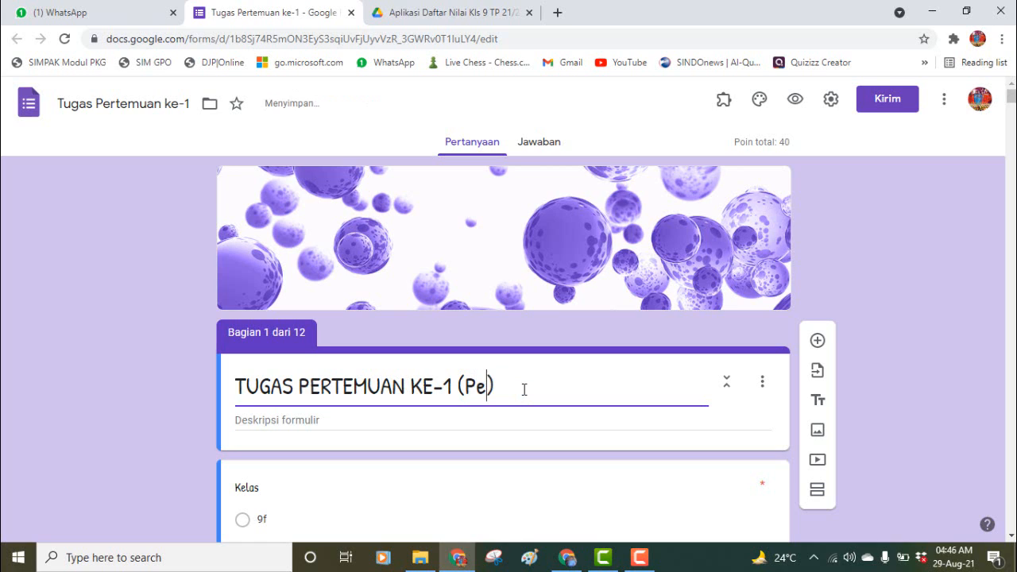
text(enti)
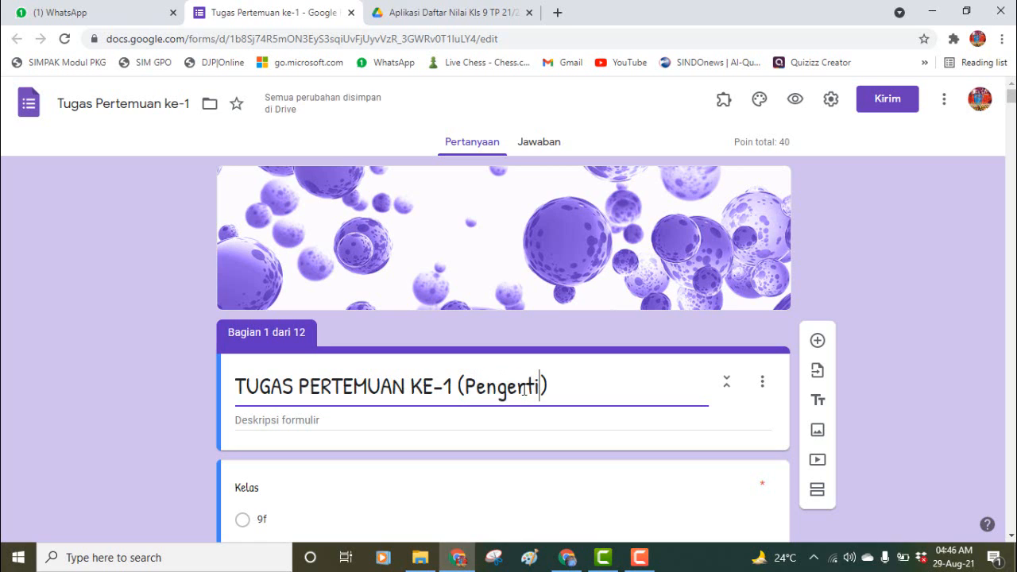
text(an B)
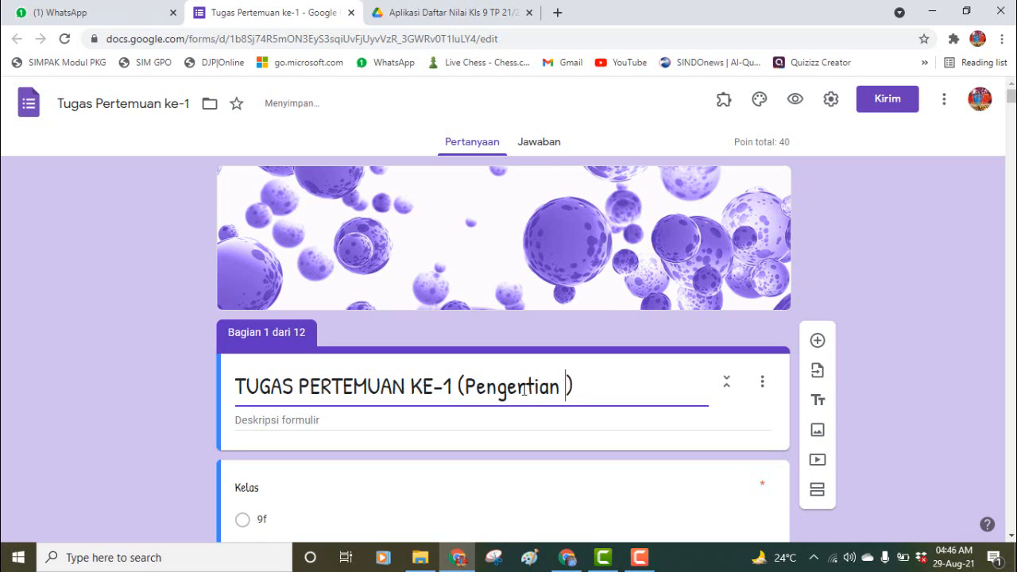
text(ilangan Be)
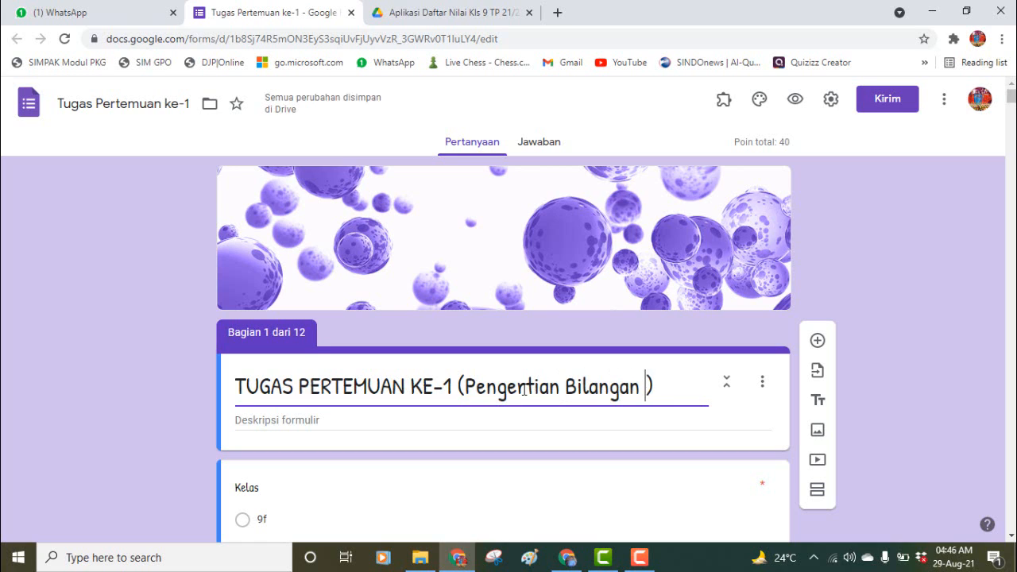
text(rpangkat)
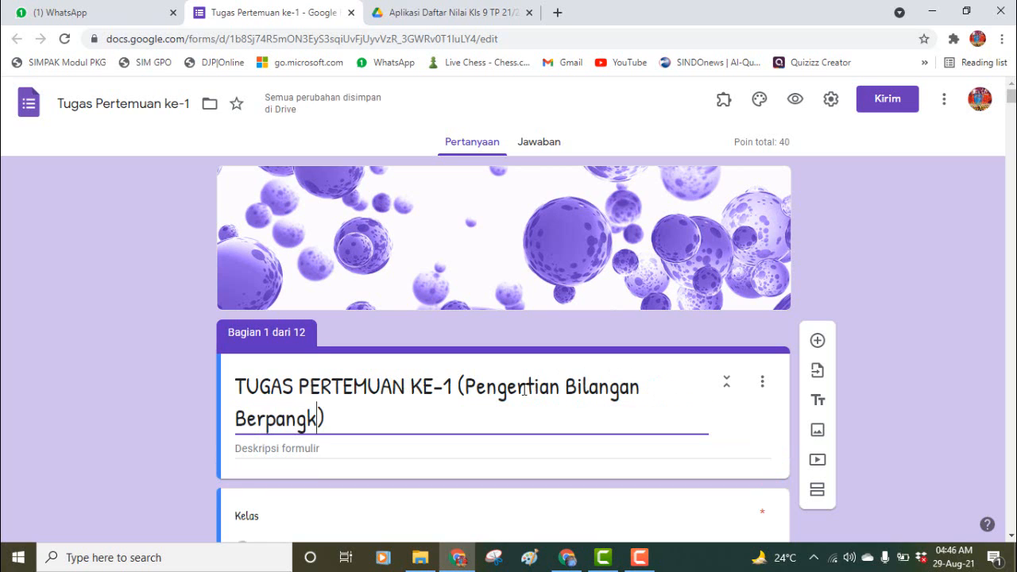
click(524, 389)
key(BackSpace)
text(r)
click(542, 442)
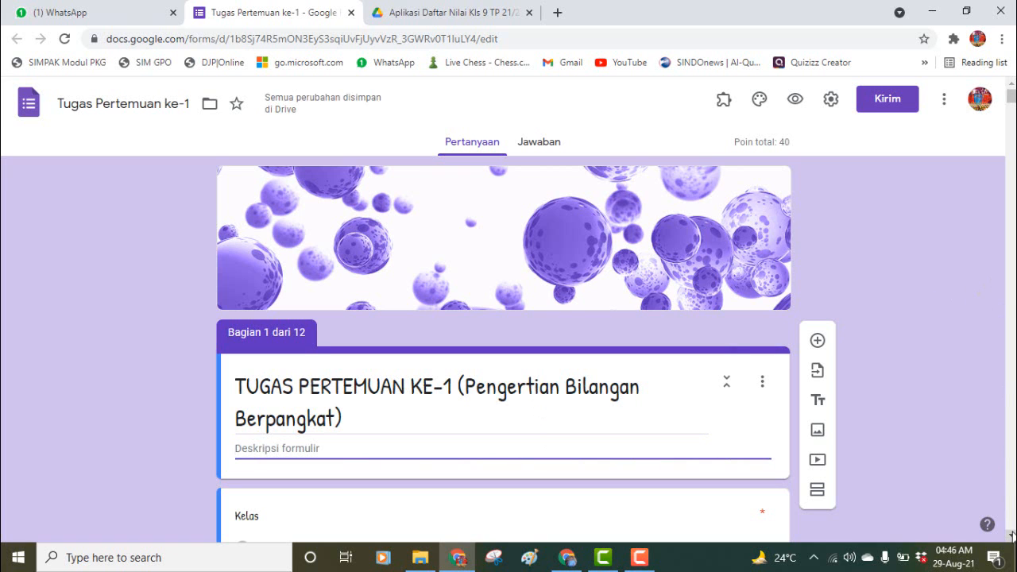
- Open the Kelas question for editing and review its class options and the section each one leads to
scroll(1011, 538, down, 3)
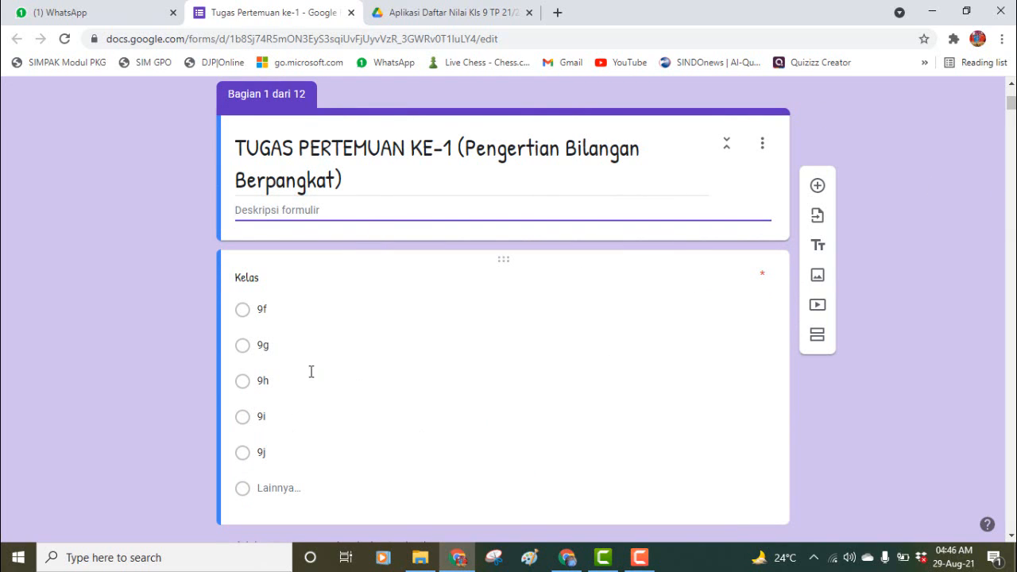
click(1011, 84)
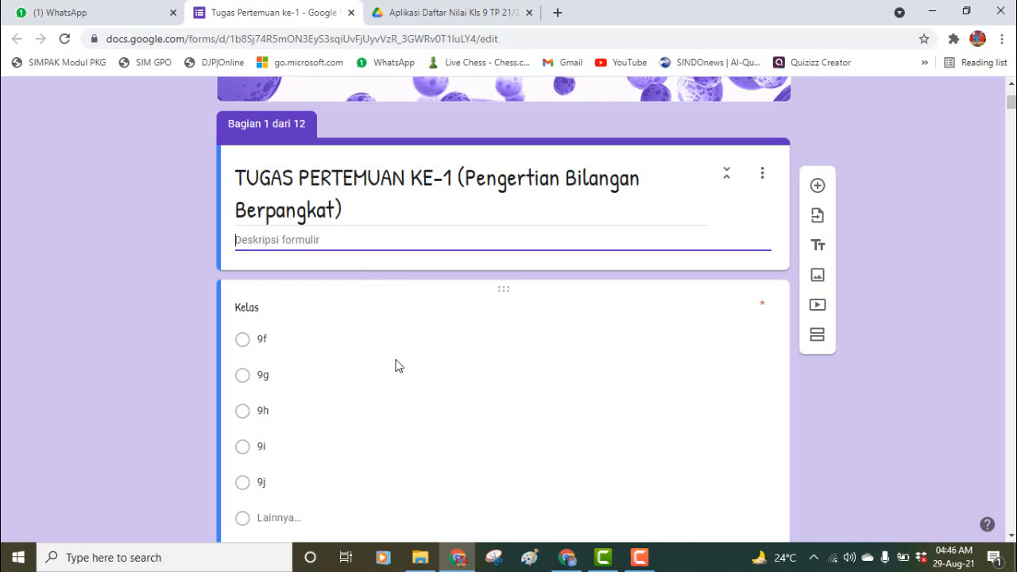
click(300, 343)
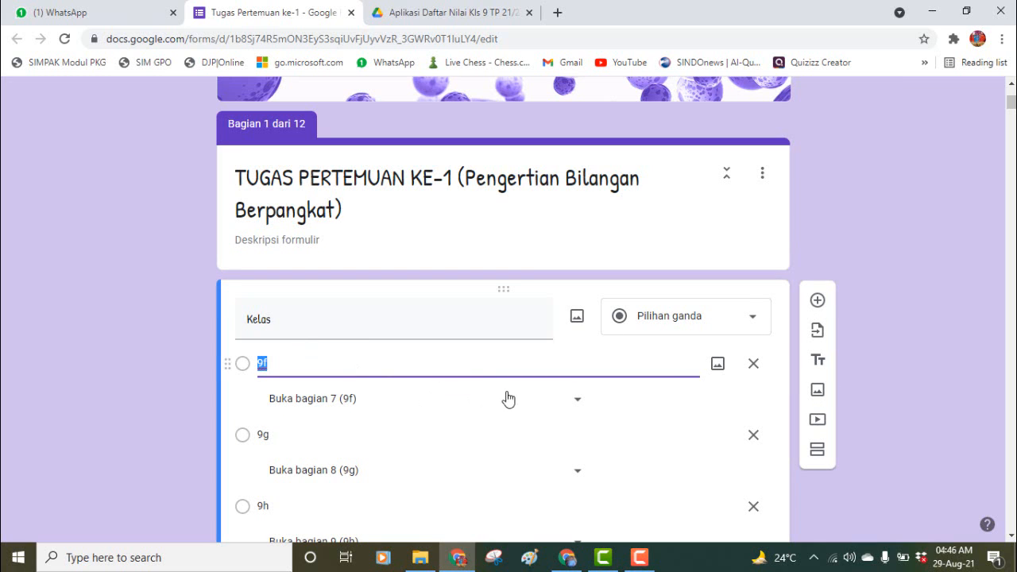
click(1011, 90)
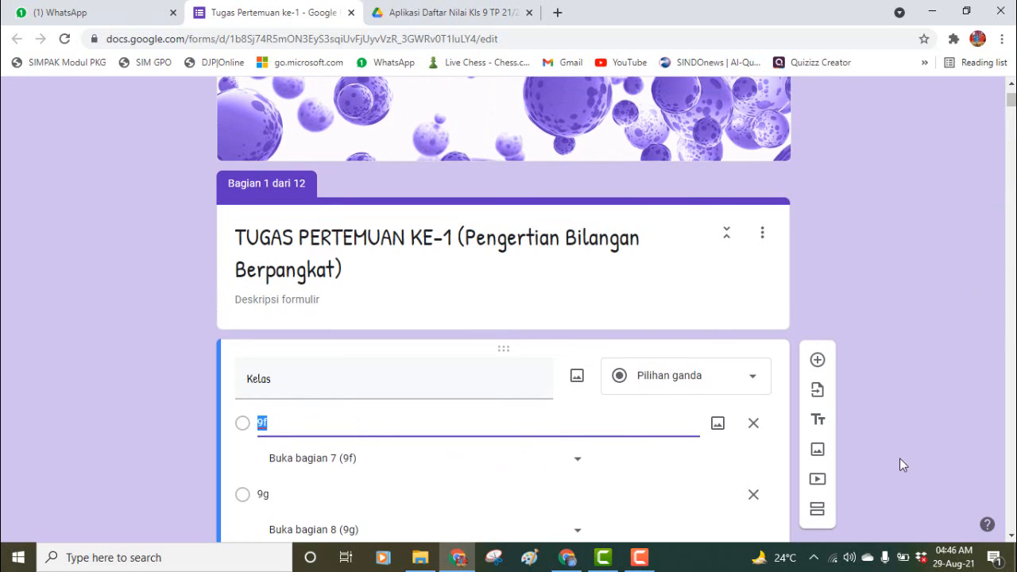
click(141, 424)
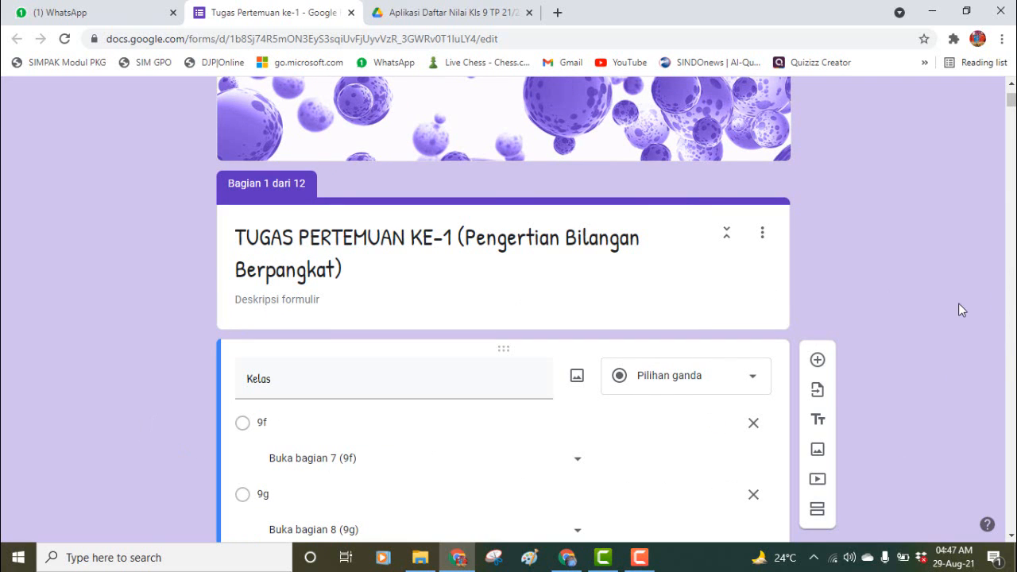
scroll(537, 314, down, 3)
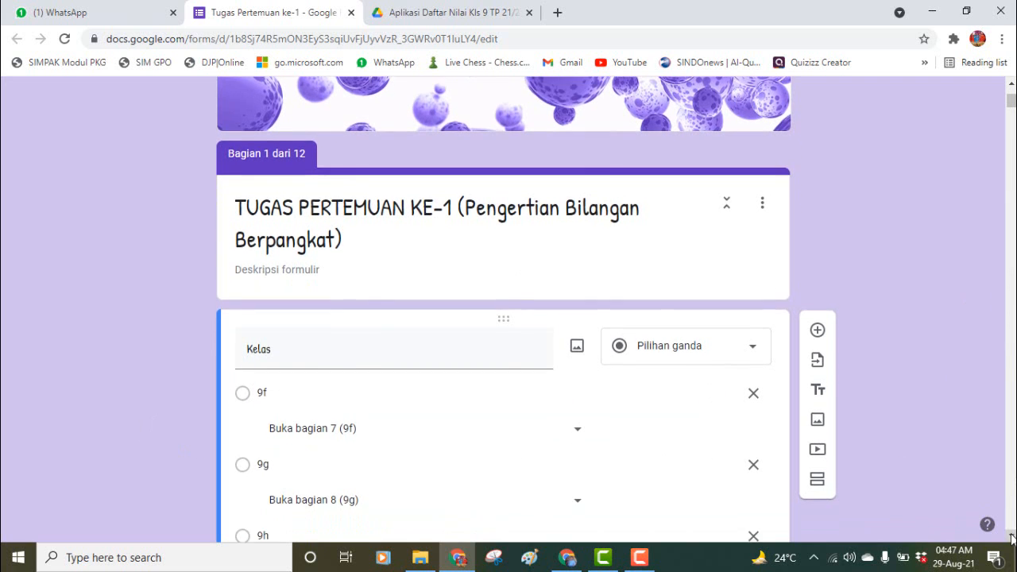
- Switch to WhatsApp to check the form setup instructions, and return to the Kelas question in the Google Forms tab
click(95, 12)
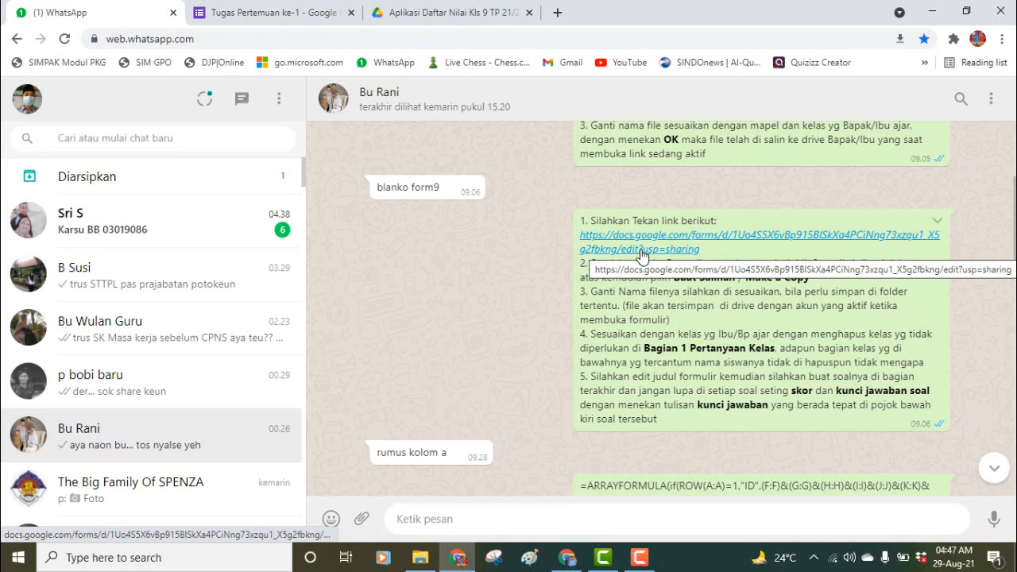
click(228, 12)
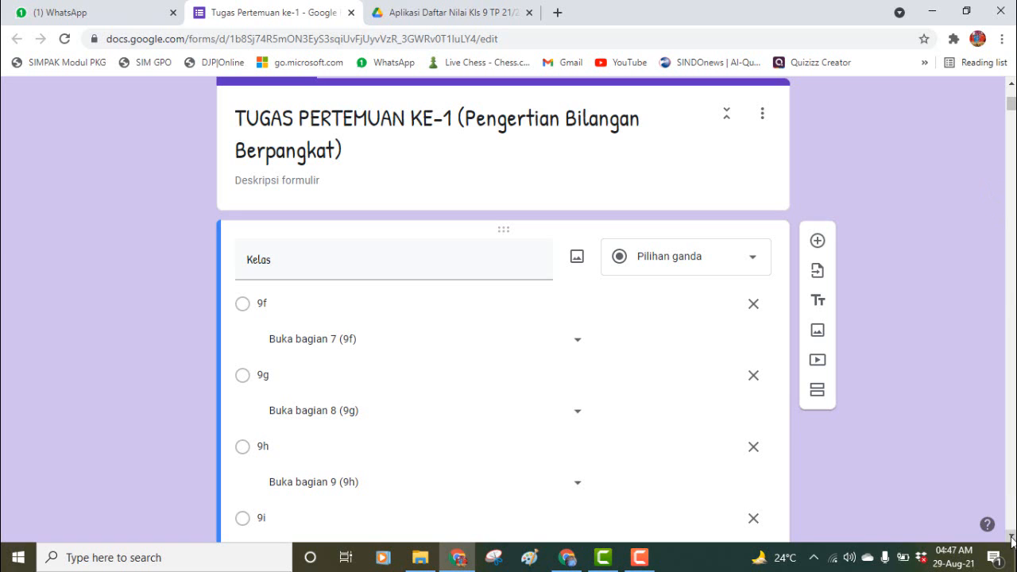
scroll(1011, 538, down, 5)
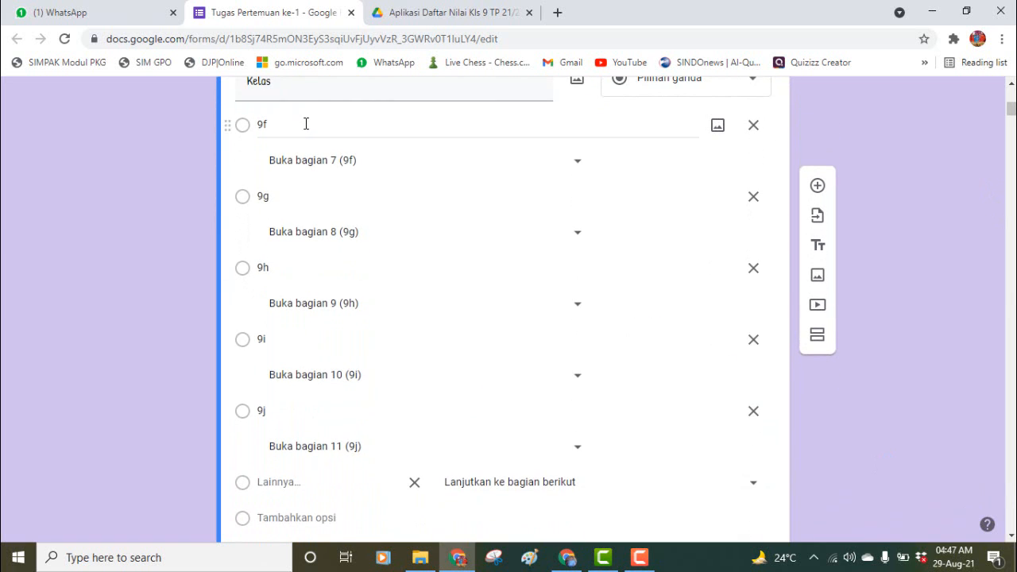
- Insert four new answer options directly below the 9f option in the Kelas question
click(309, 124)
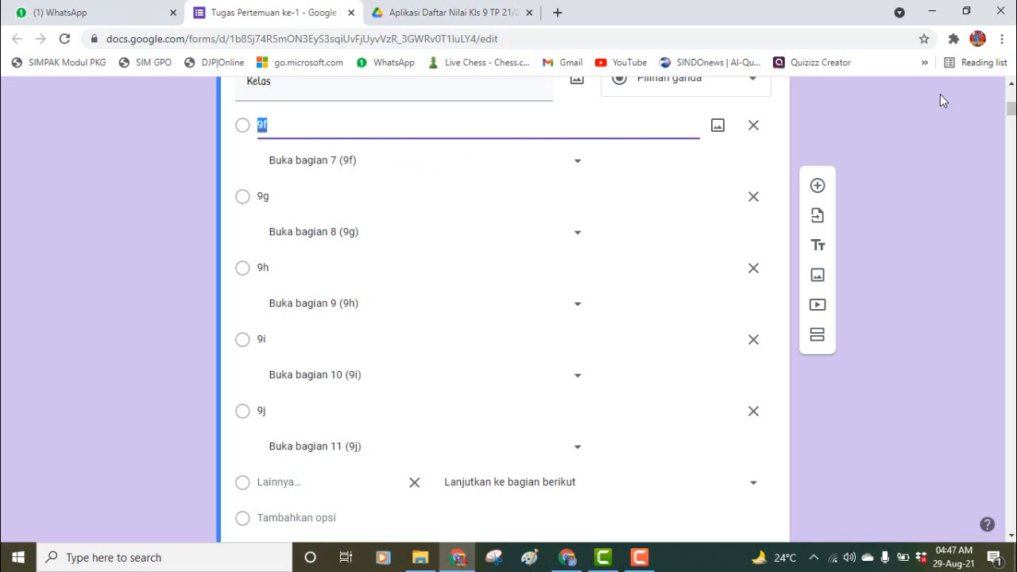
click(1010, 84)
click(1009, 84)
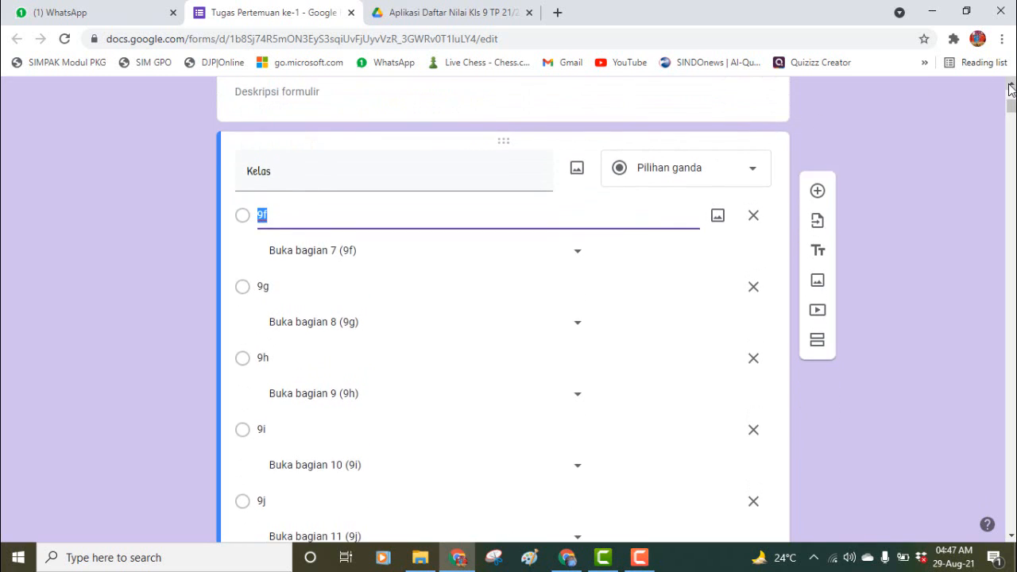
click(361, 215)
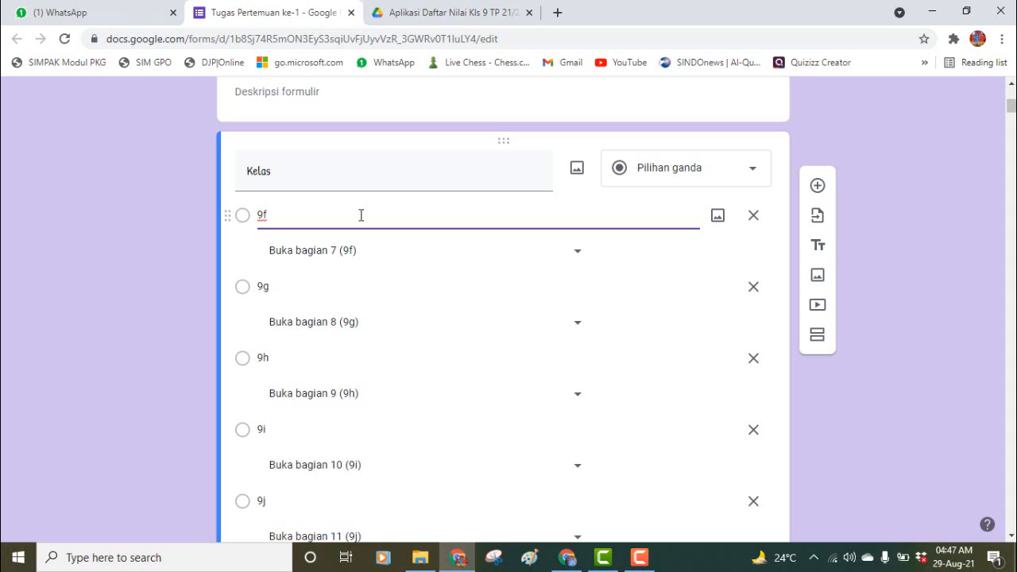
key(Return)
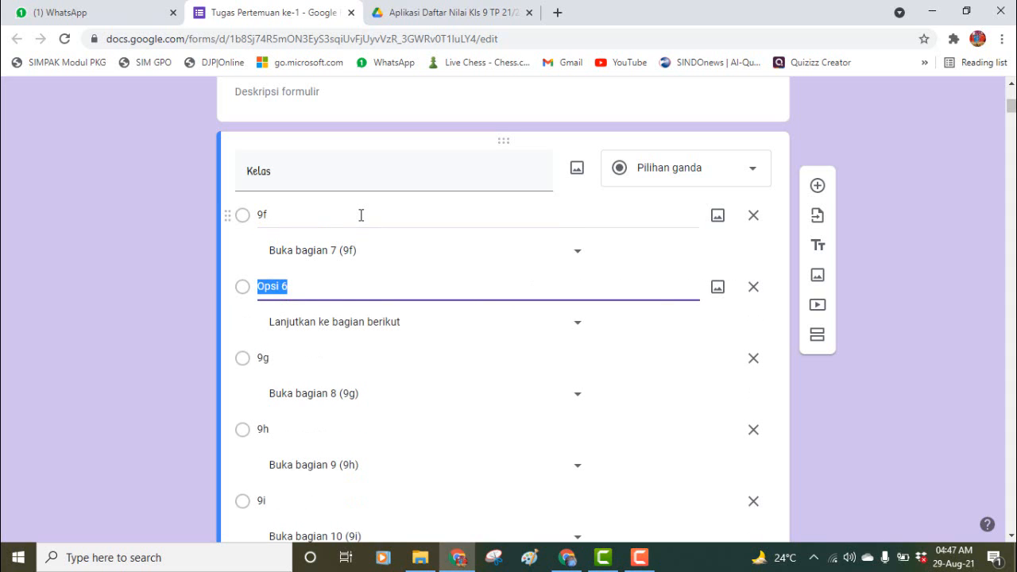
key(Return)
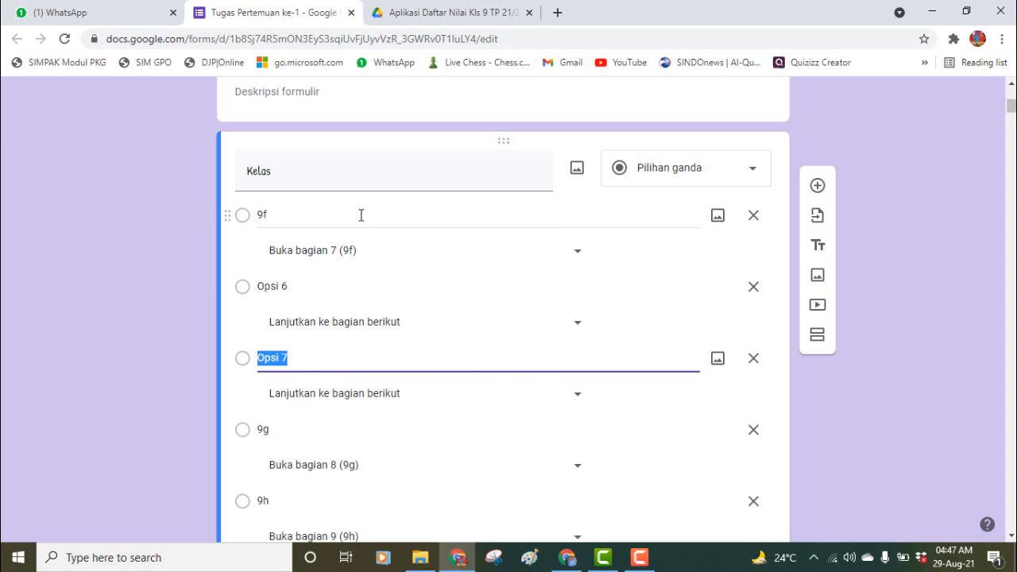
key(Return)
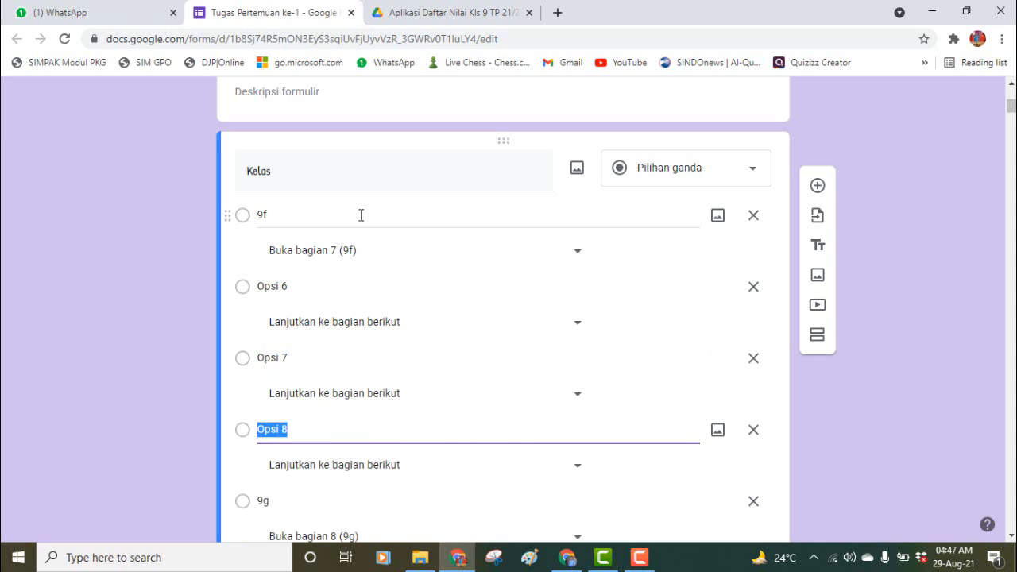
key(Return)
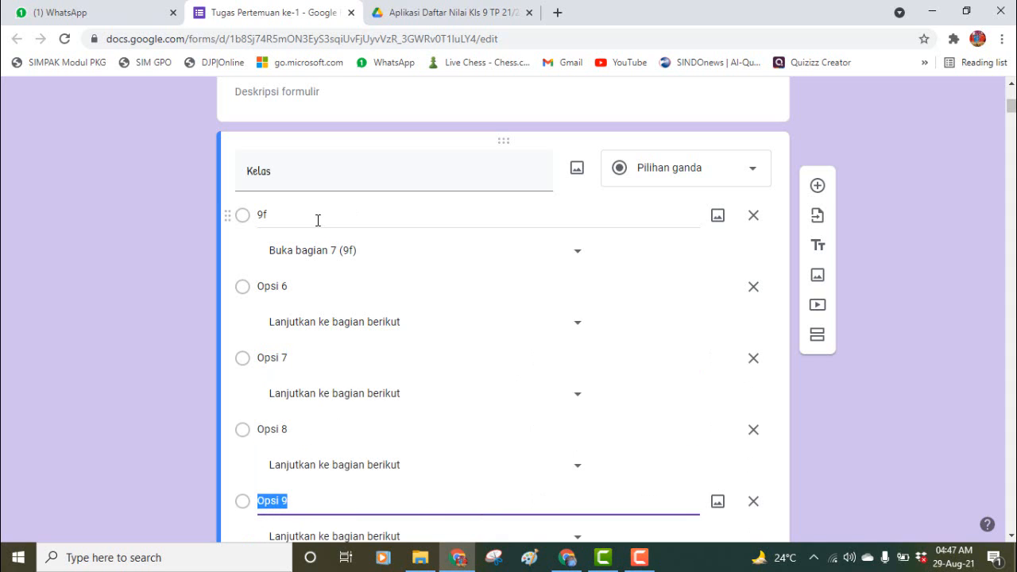
- Rename the first Kelas option as 9a and make it lead to "Buka bagian 2 (9a)"
double_click(276, 217)
text(9a)
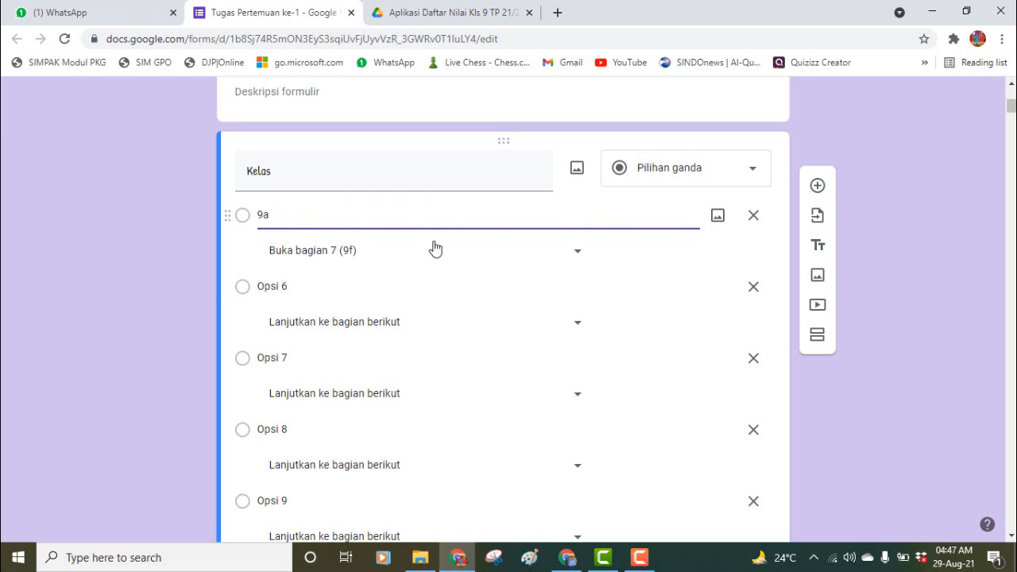
click(435, 316)
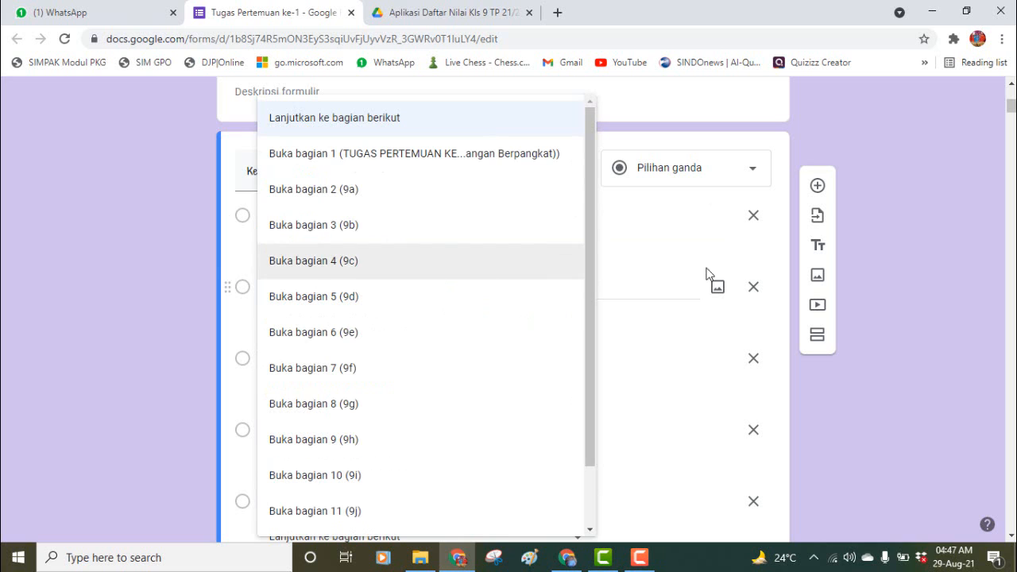
click(566, 287)
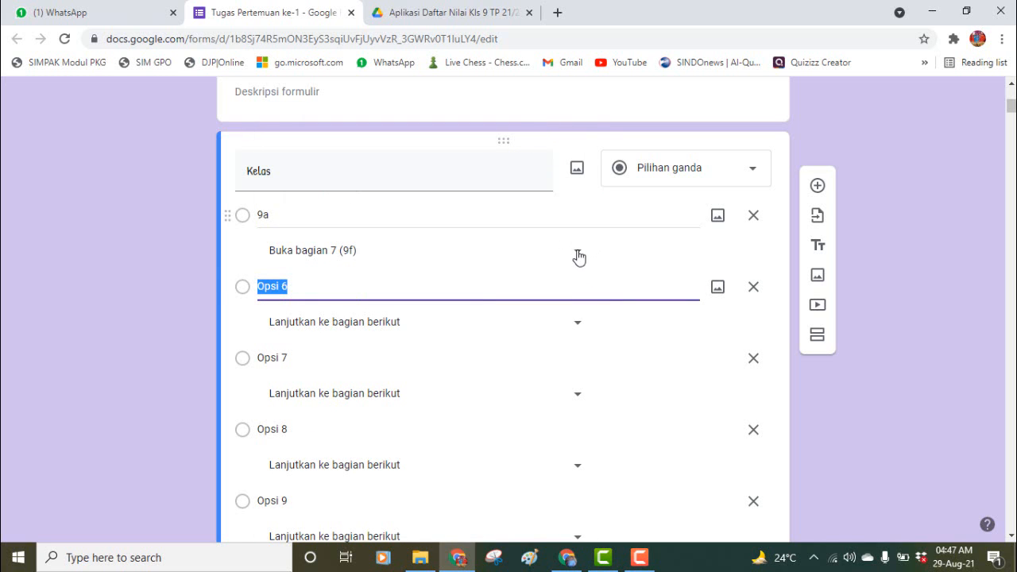
click(578, 253)
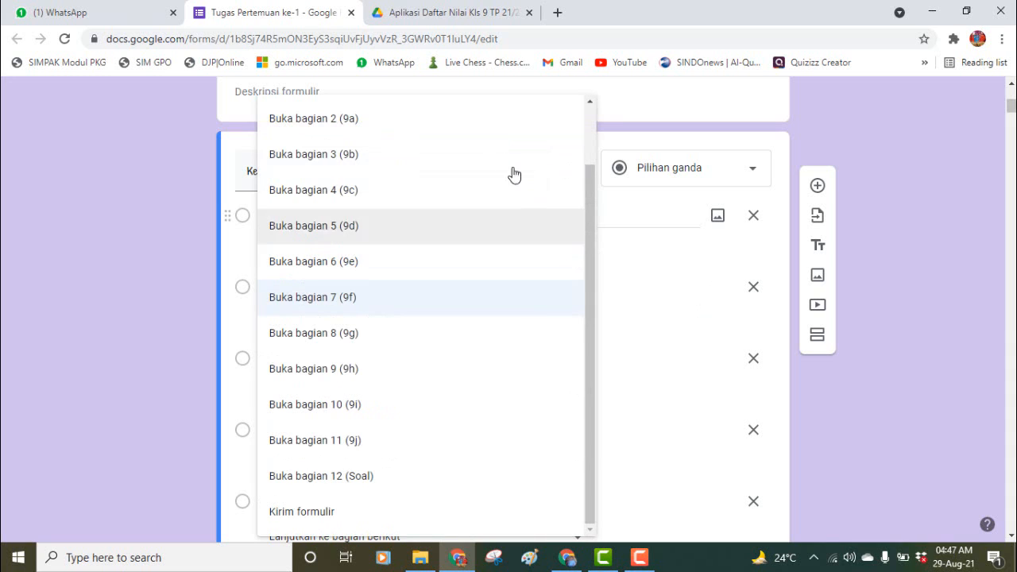
click(493, 132)
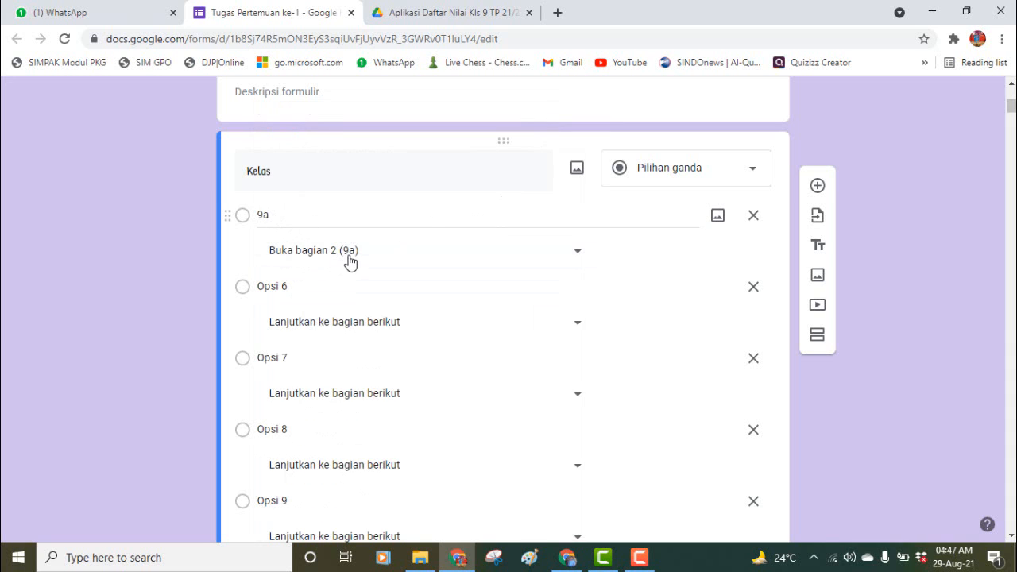
- Rename the second Kelas option as 9b and make it lead to "Buka bagian 3 (9b)"
click(321, 282)
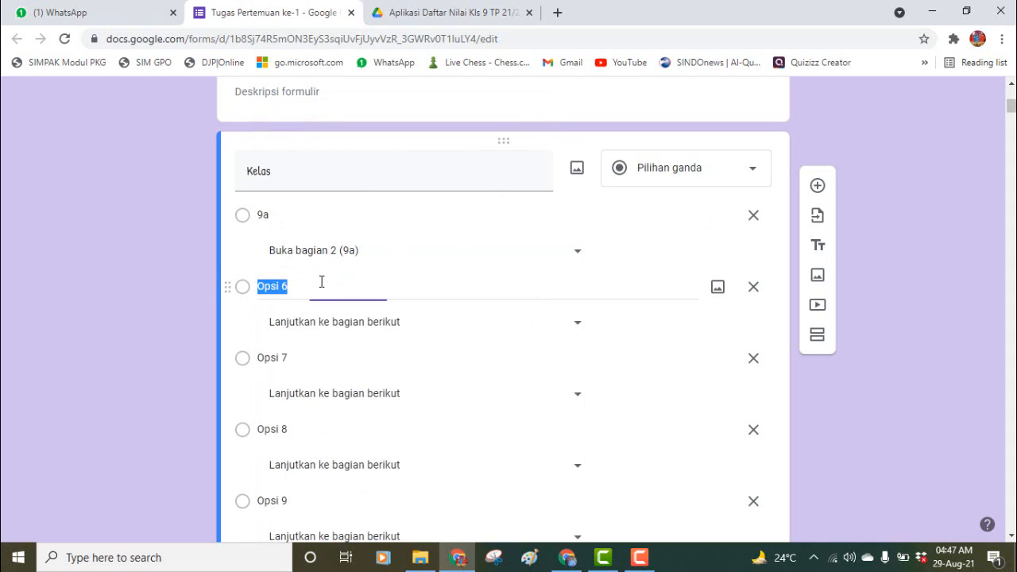
text(9b)
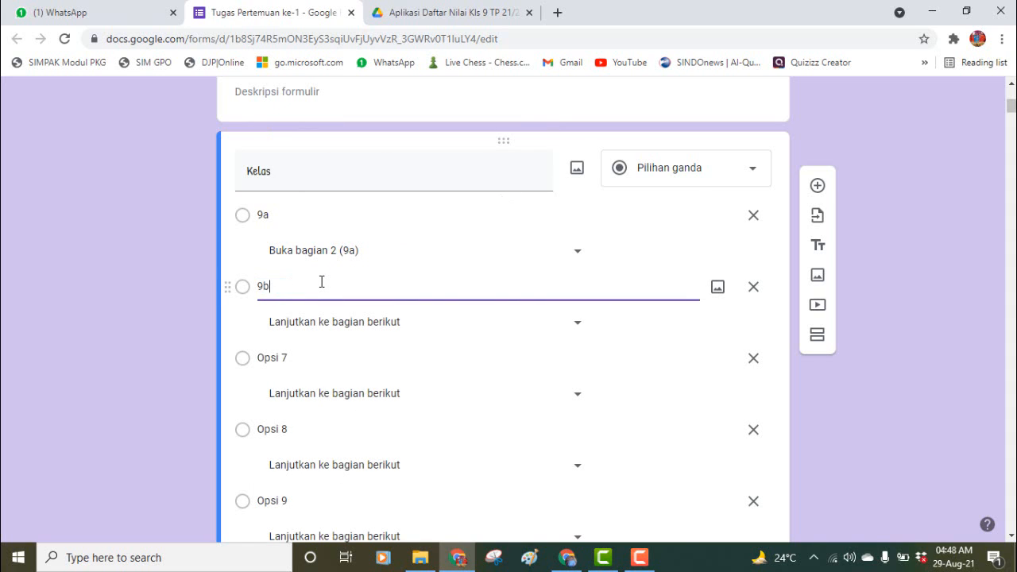
click(577, 328)
click(422, 238)
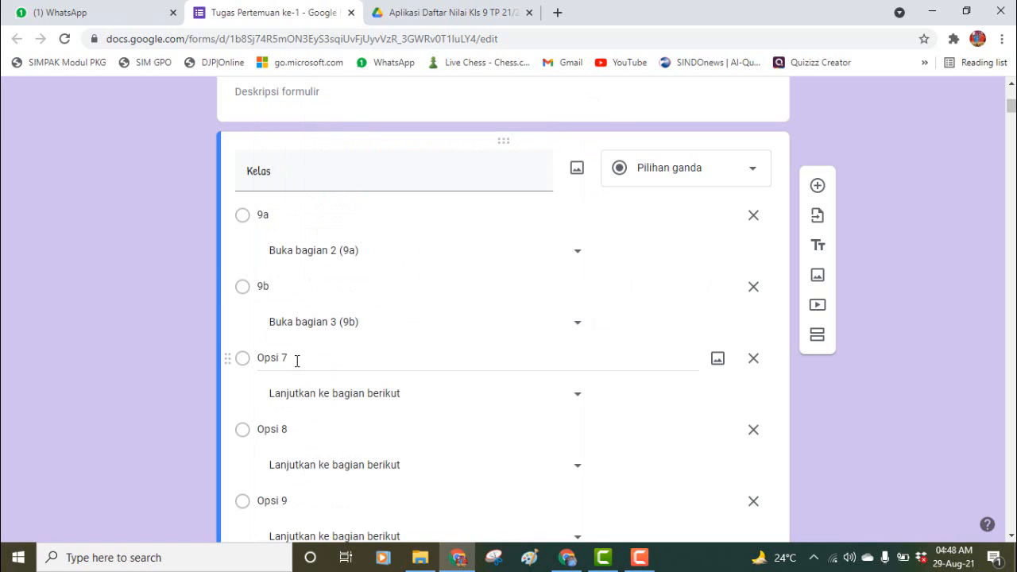
- Rename the third Kelas option as 9c and make it lead to "Buka bagian 4 (9c)"
click(296, 361)
text(9c)
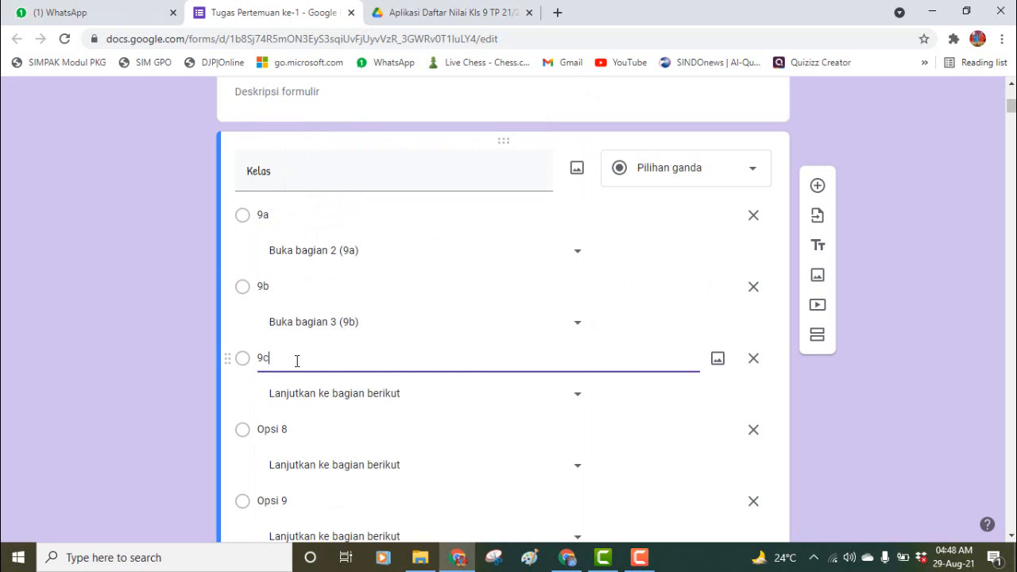
click(659, 426)
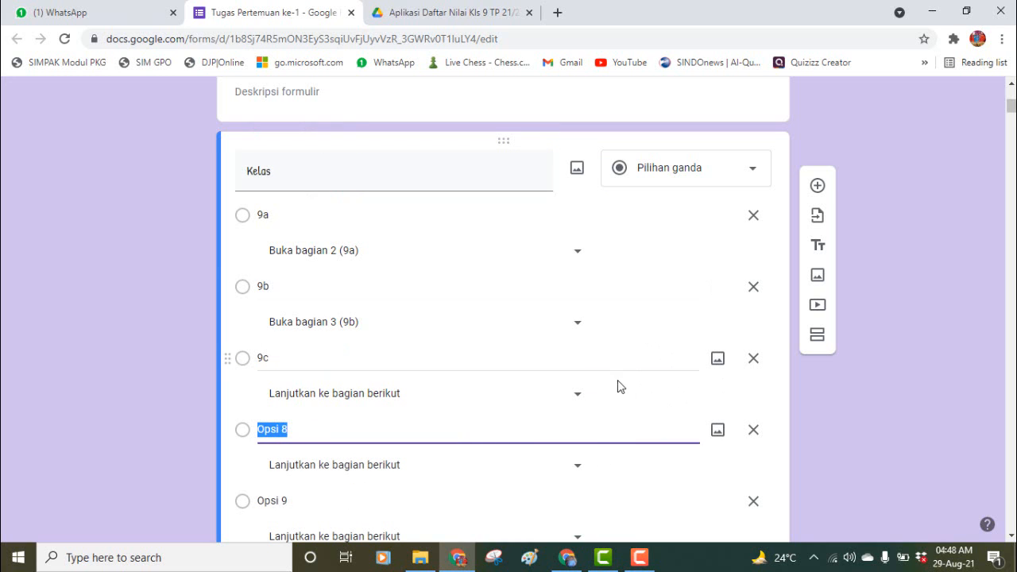
click(581, 393)
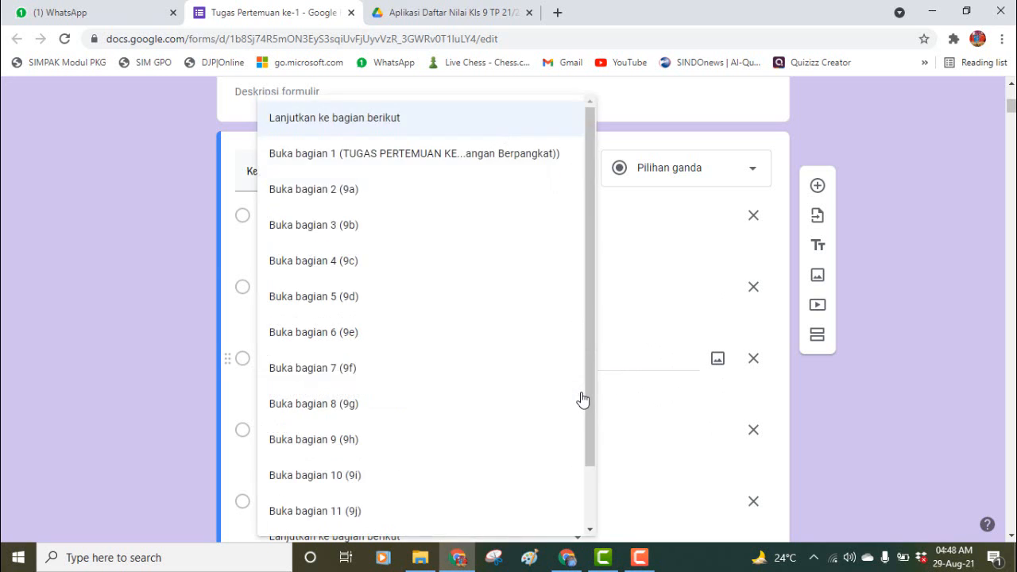
click(397, 284)
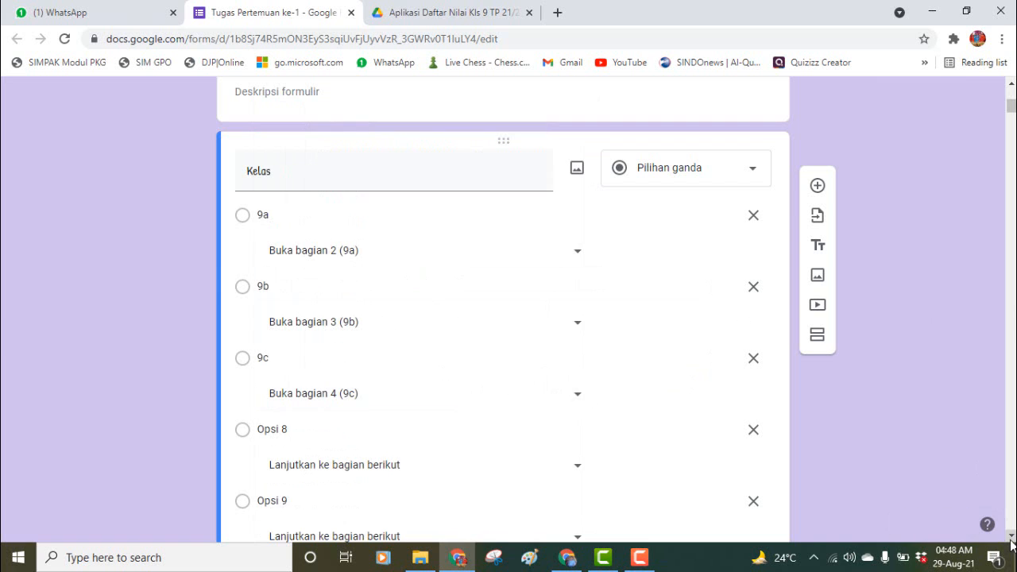
- Rename the fourth Kelas option as 9d and make it lead to "Buka bagian 5 (9d)"
scroll(1010, 540, down, 2)
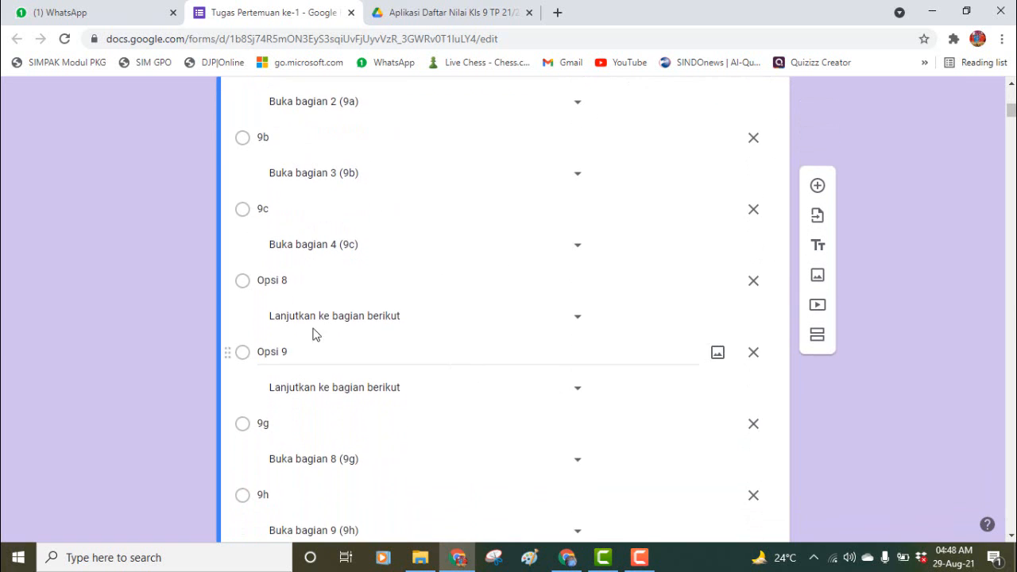
click(292, 285)
text(9d)
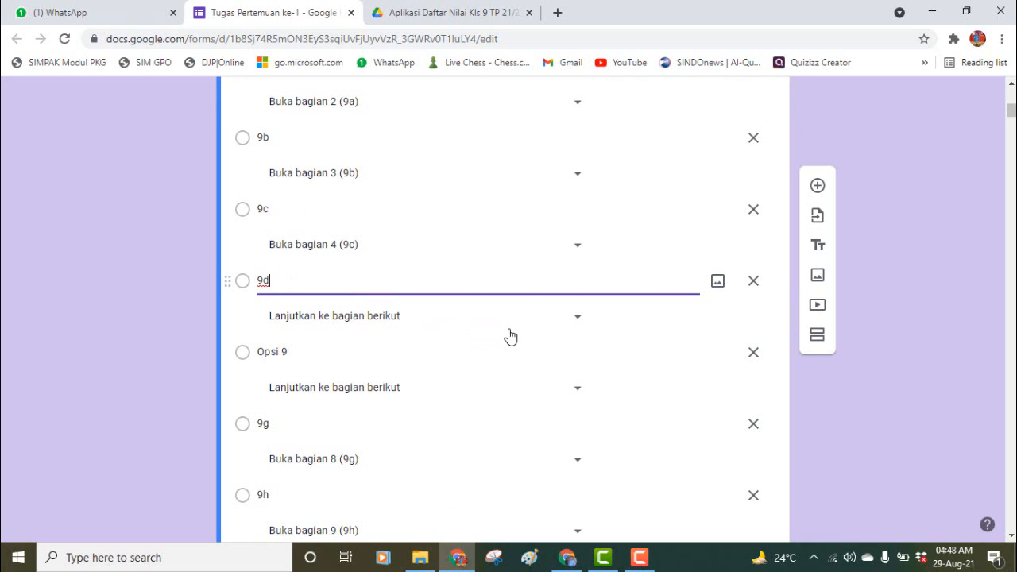
click(574, 321)
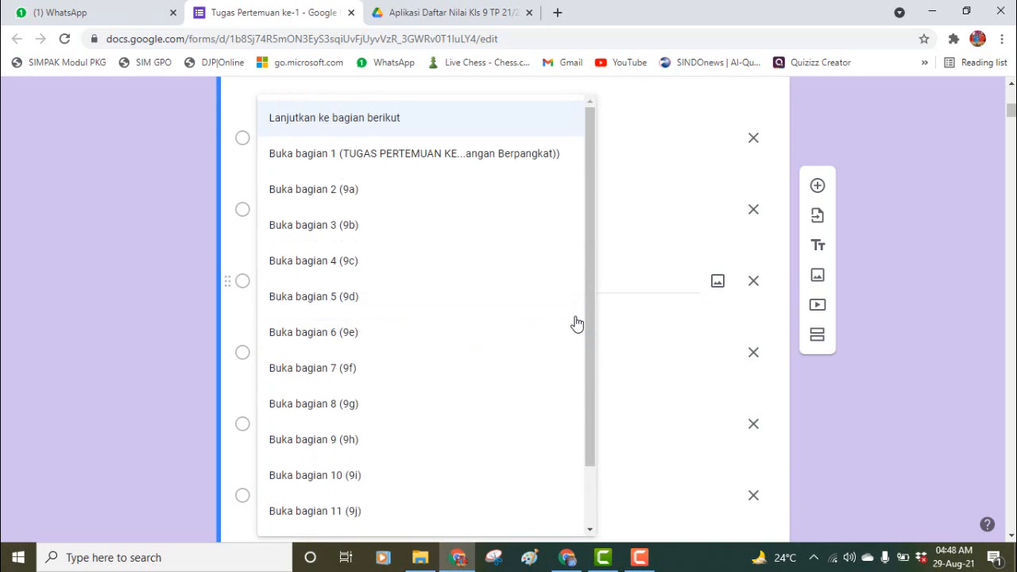
click(410, 303)
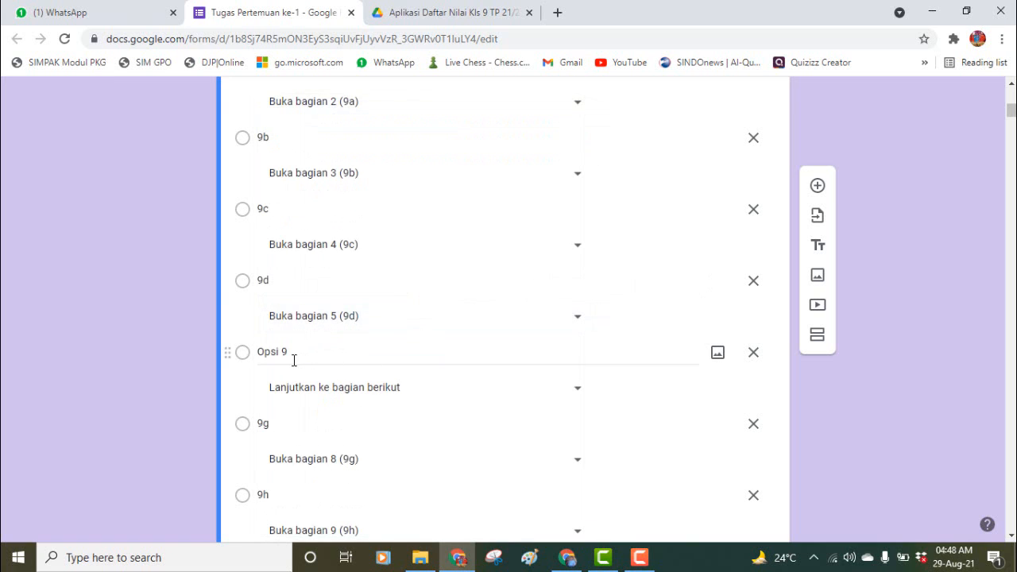
- Rename the fifth Kelas option as 9e and make it lead to "Buka bagian 6 (9e)"
click(293, 360)
text(9)
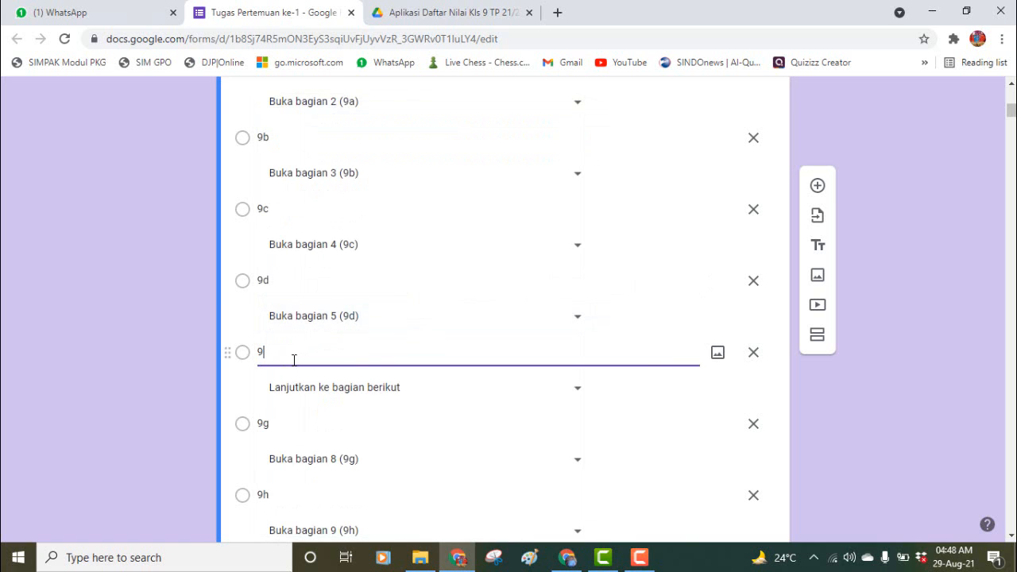
text(e)
click(580, 391)
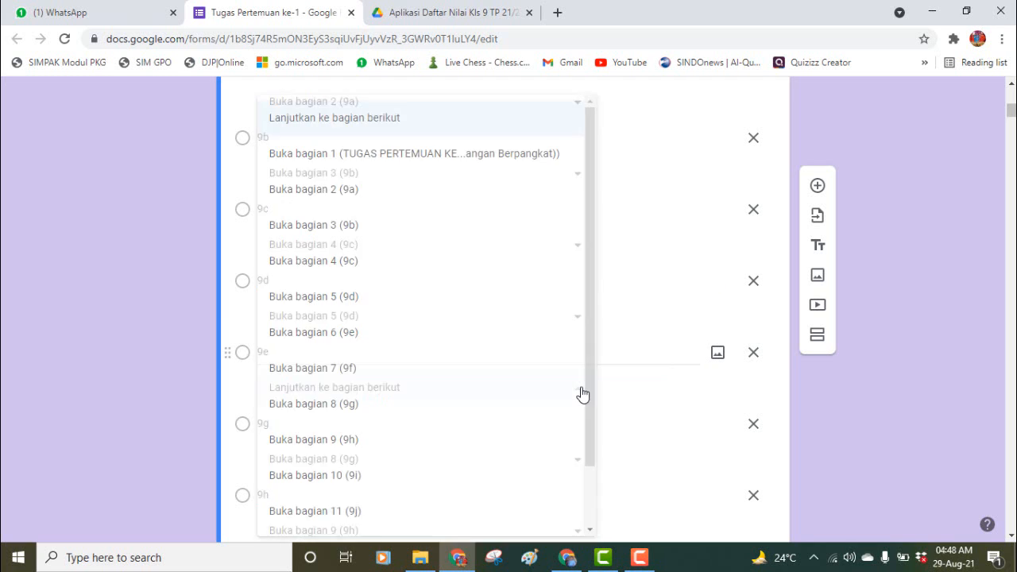
click(412, 341)
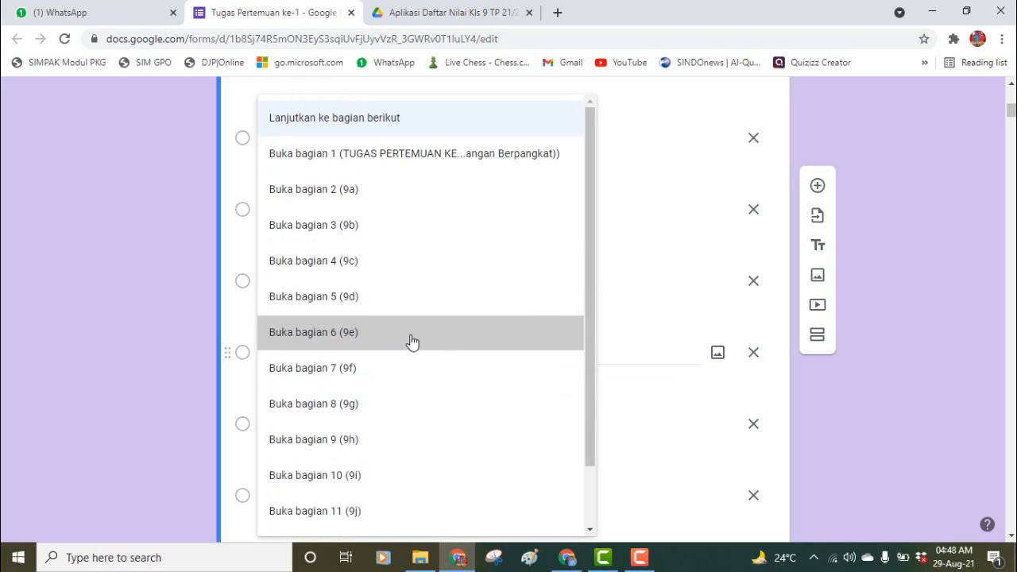
- Add the Kelas option 9f directly after 9e and make it lead to "Buka bagian 7 (9f)"
click(453, 418)
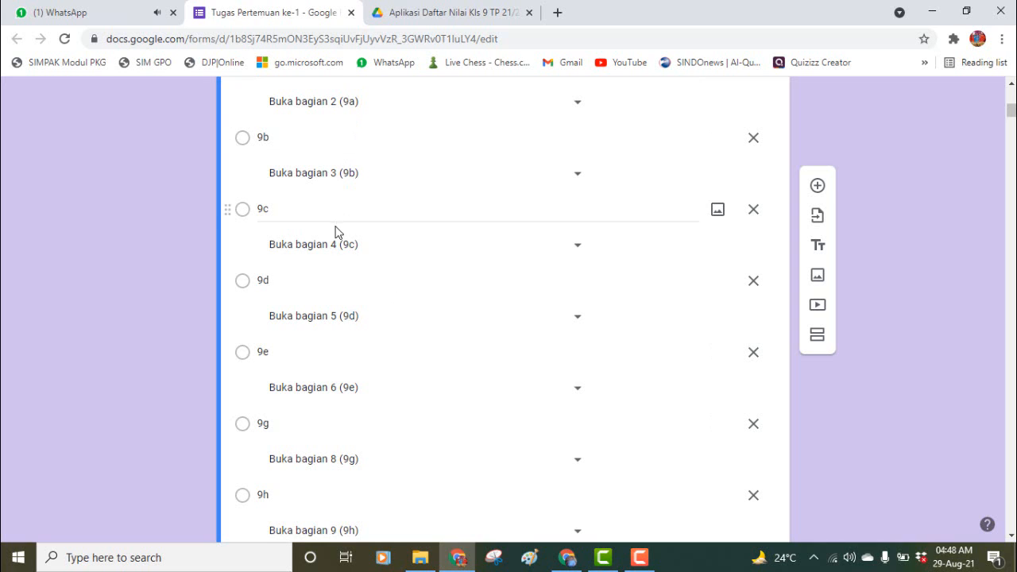
click(320, 355)
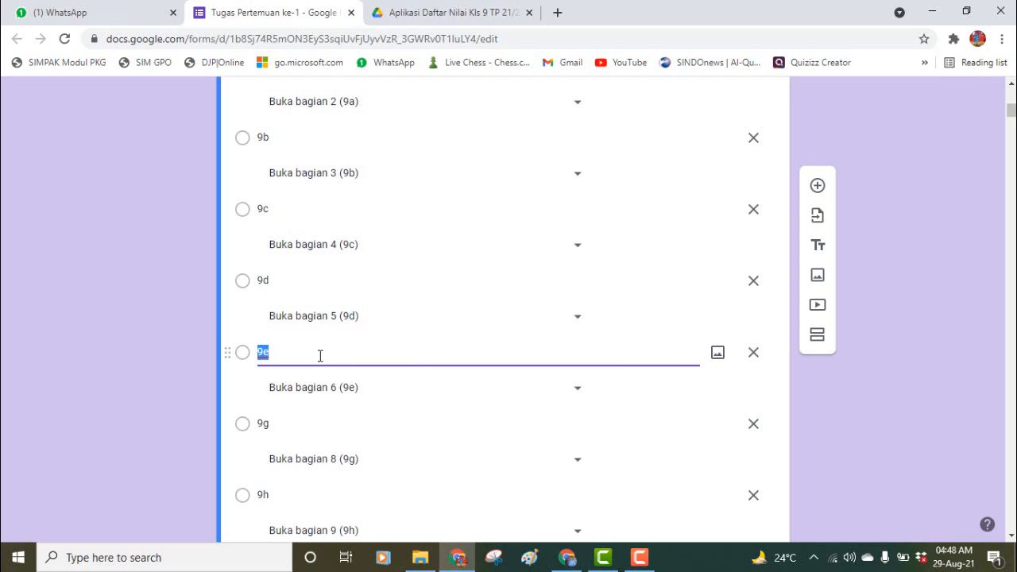
key(Return)
text(9f)
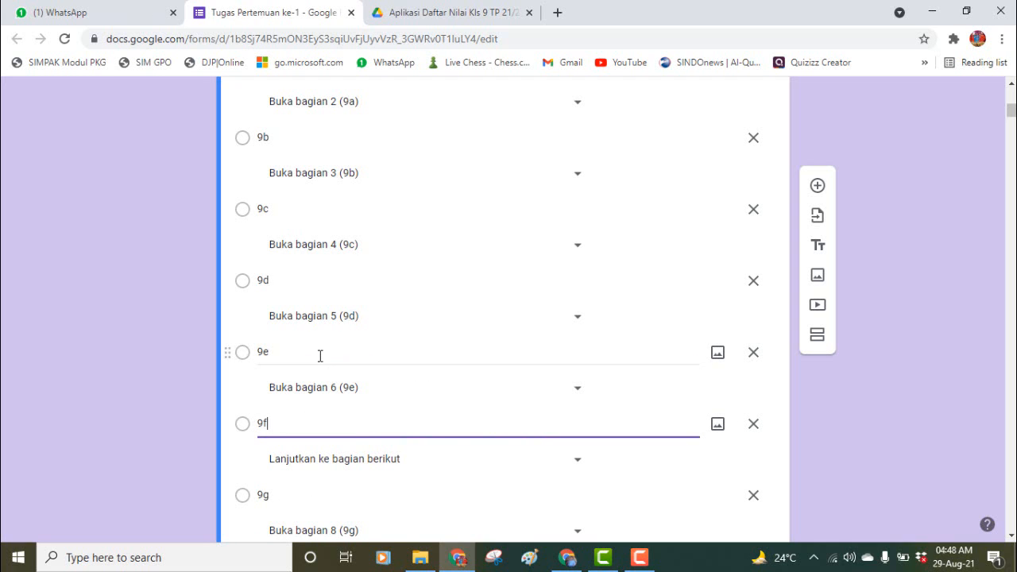
click(575, 469)
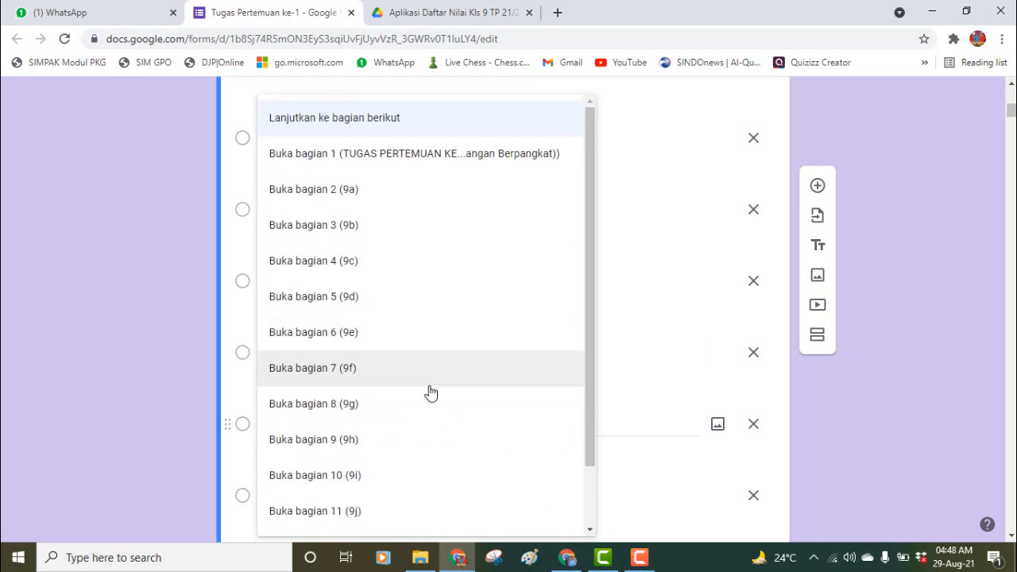
click(392, 369)
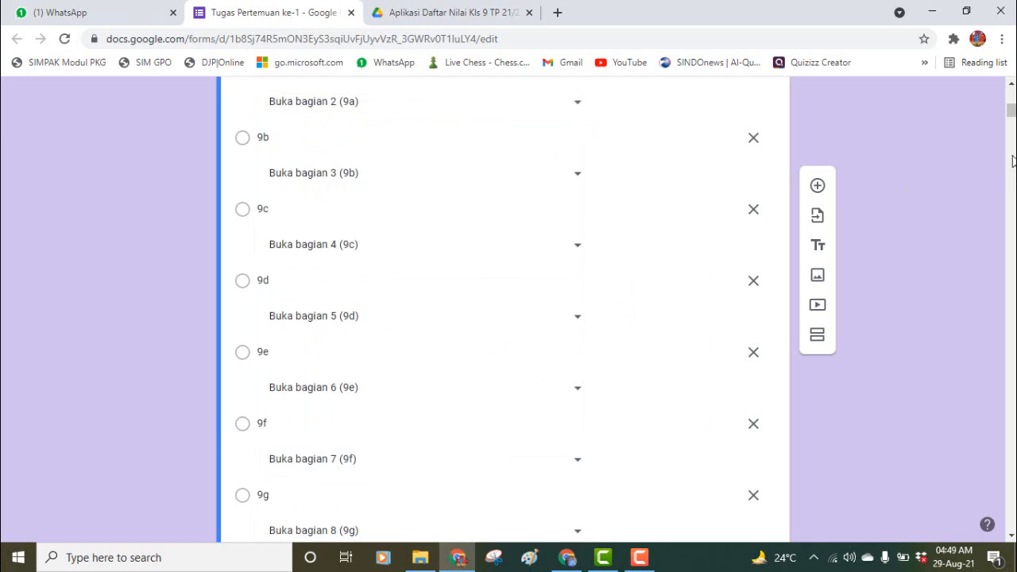
- Review the Kelas question's options and the section each one leads to, from 9a through 9j
scroll(1003, 95, up, 2)
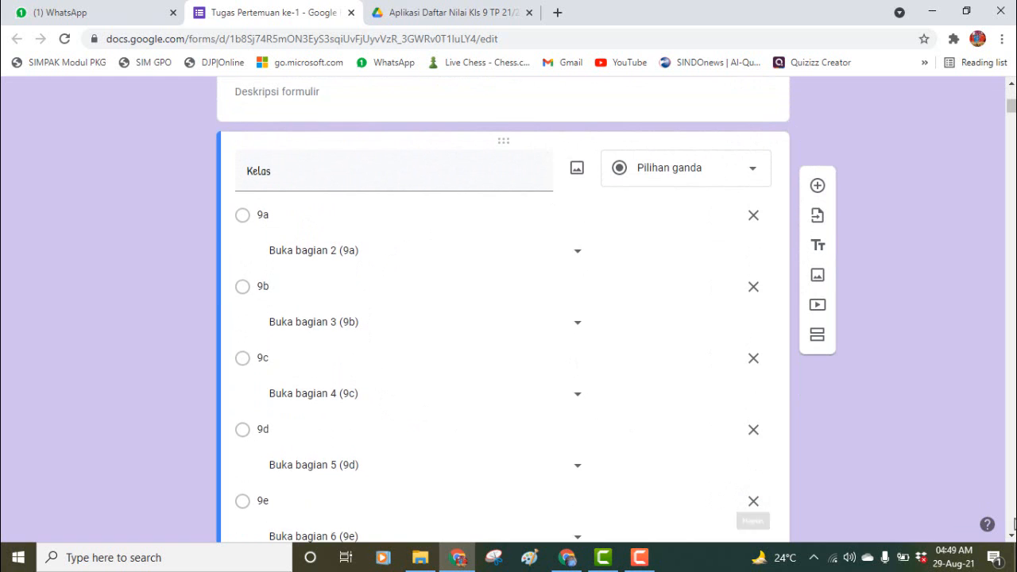
click(1010, 536)
drag(1010, 538, 1010, 538)
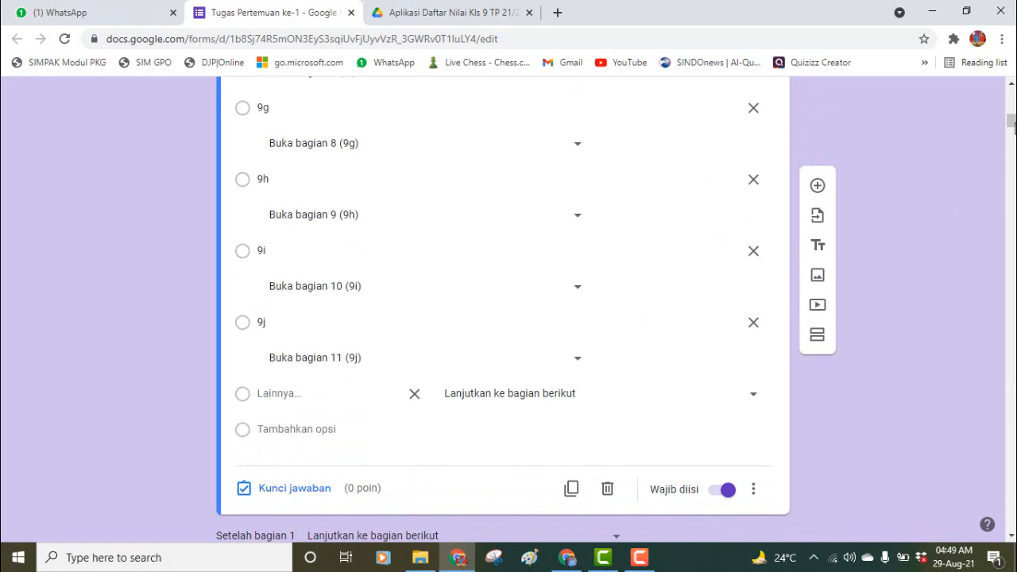
click(1011, 84)
drag(1011, 84, 1012, 85)
click(1011, 85)
click(1011, 85)
click(1011, 85)
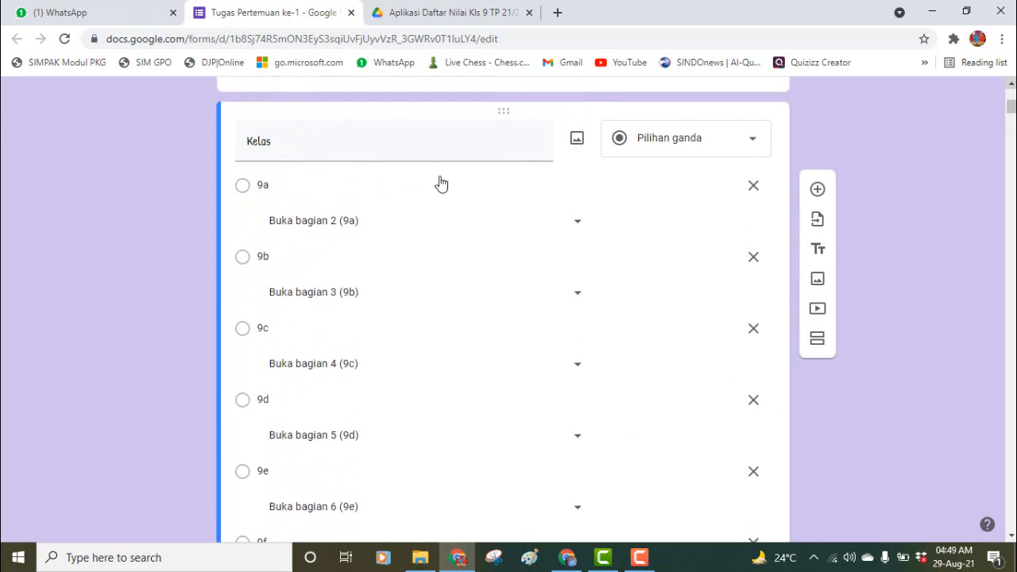
click(389, 146)
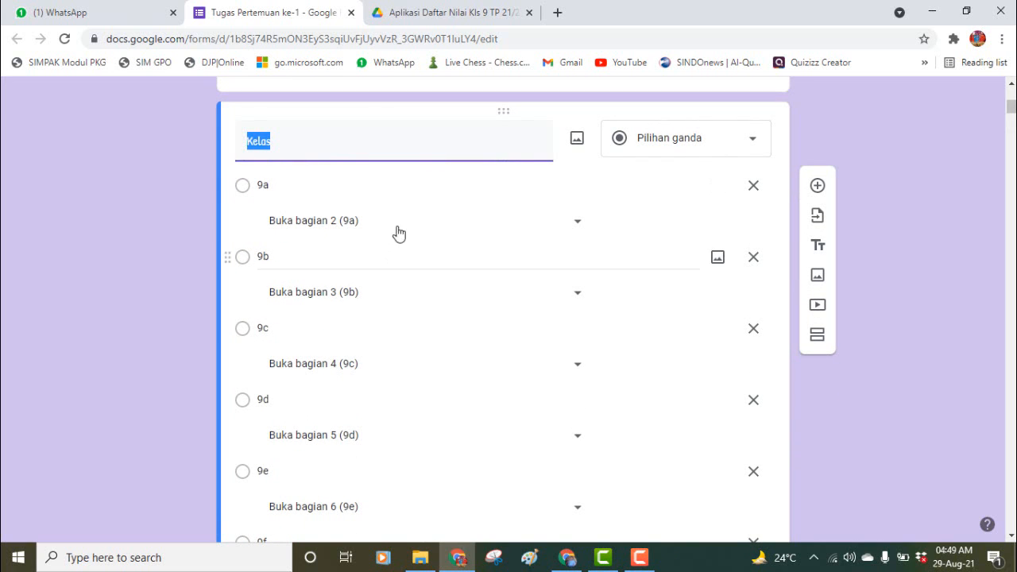
click(942, 147)
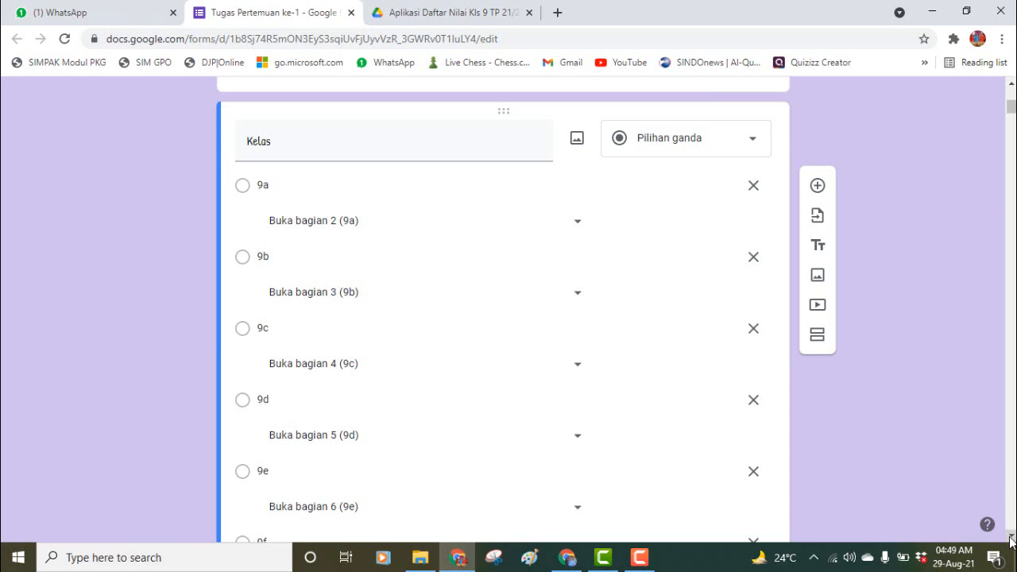
- Delete the options 9g, 9h, 9i and 9j from the Kelas question
scroll(1011, 540, down, 6)
scroll(1012, 540, down, 3)
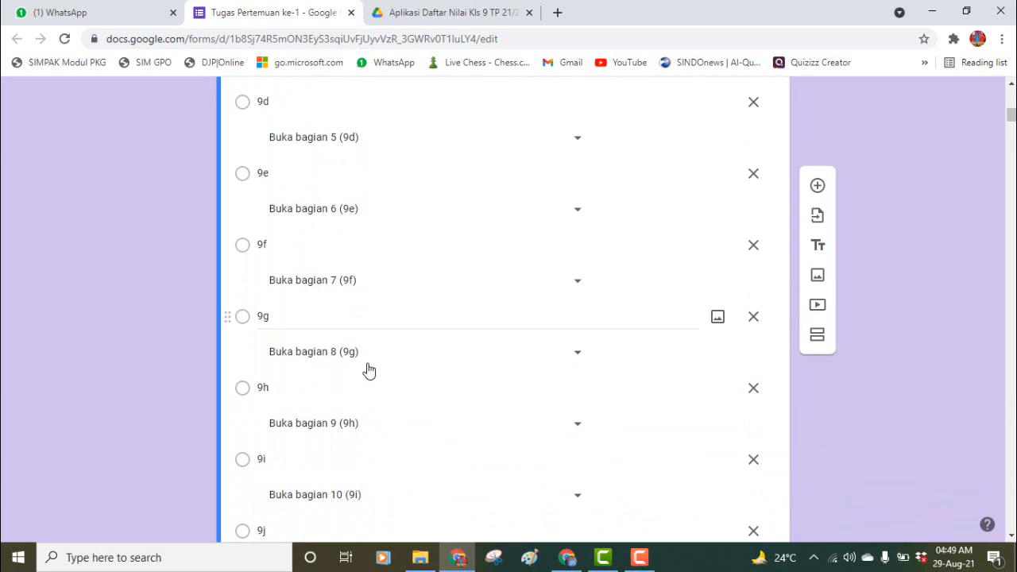
click(328, 321)
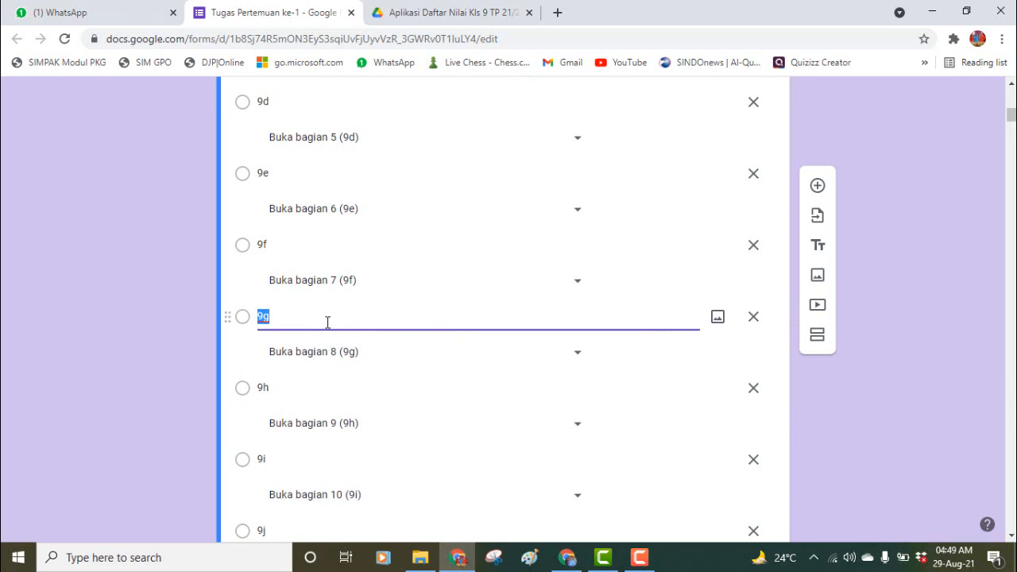
click(754, 318)
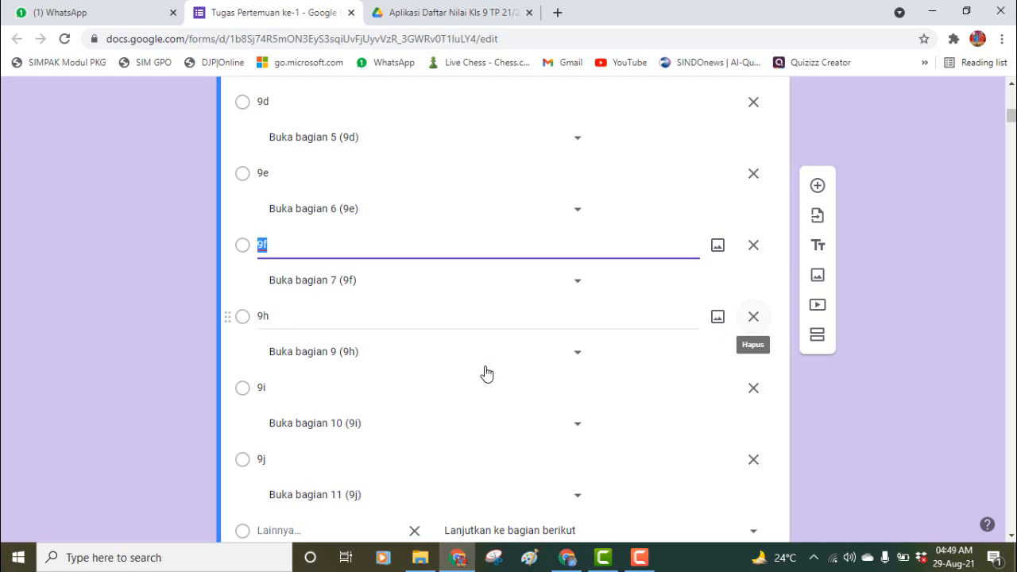
click(753, 318)
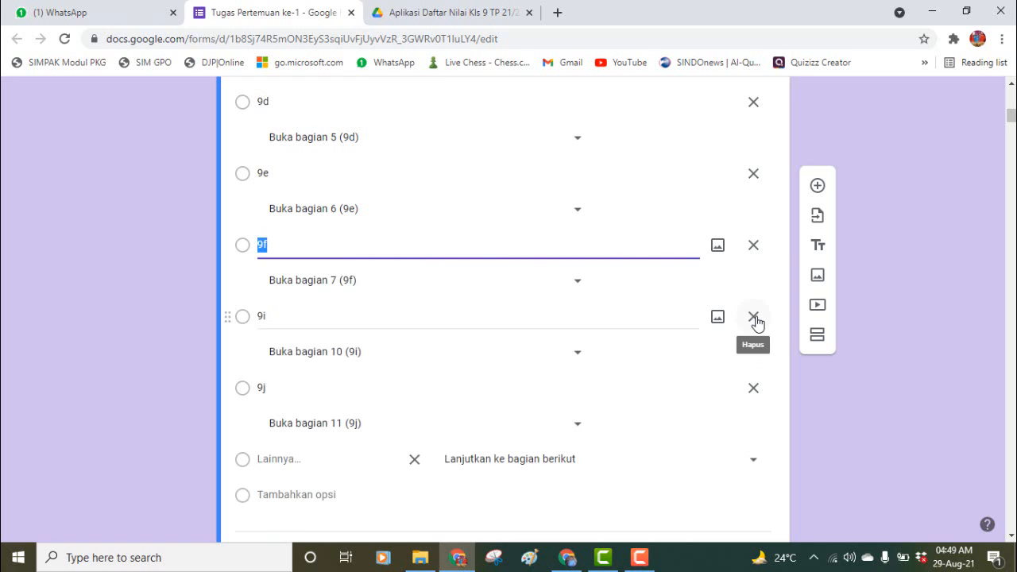
click(755, 320)
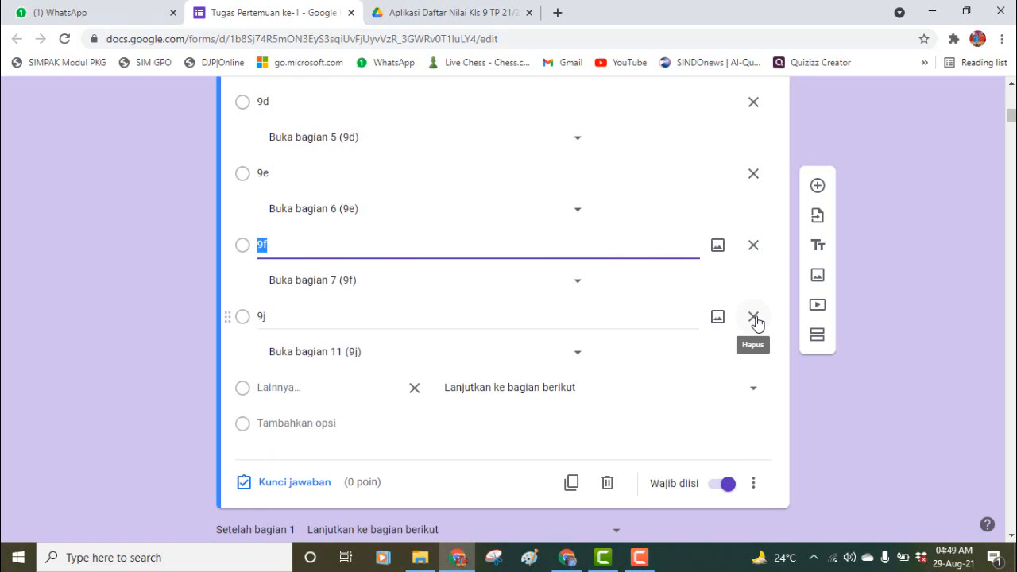
click(755, 319)
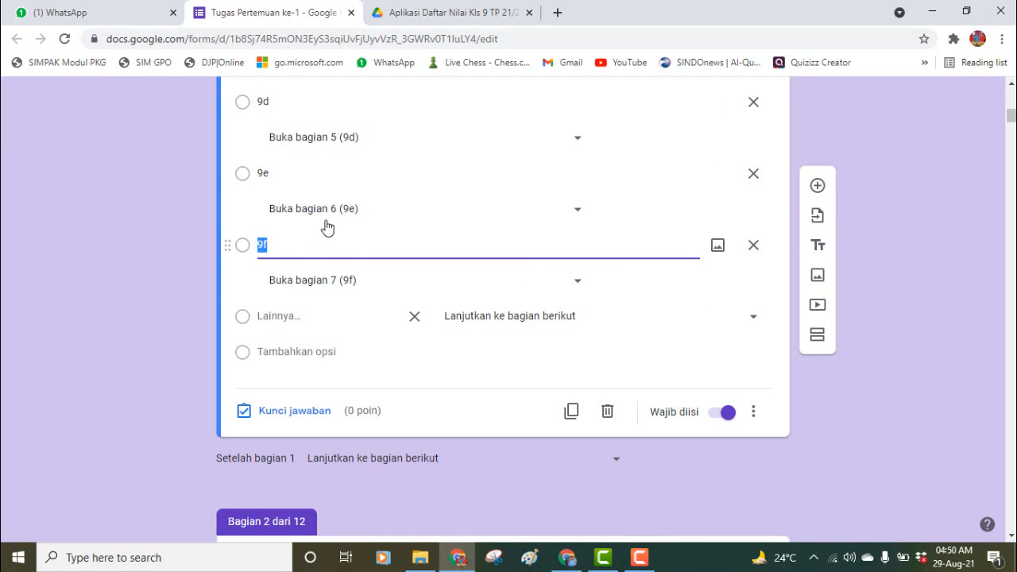
click(885, 206)
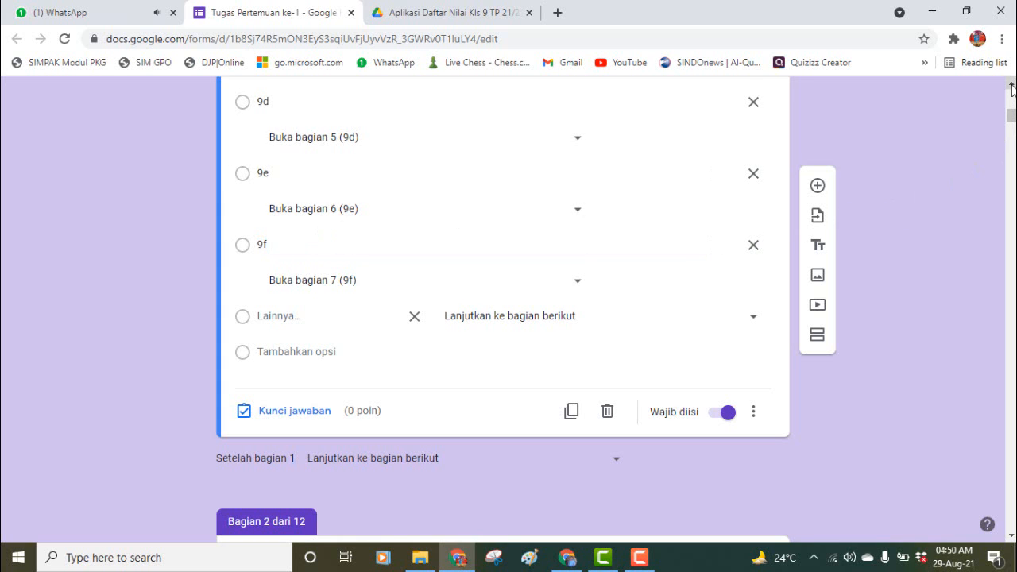
- Look through the form's class sections with student name lists down to the Soal section
scroll(1011, 89, up, 2)
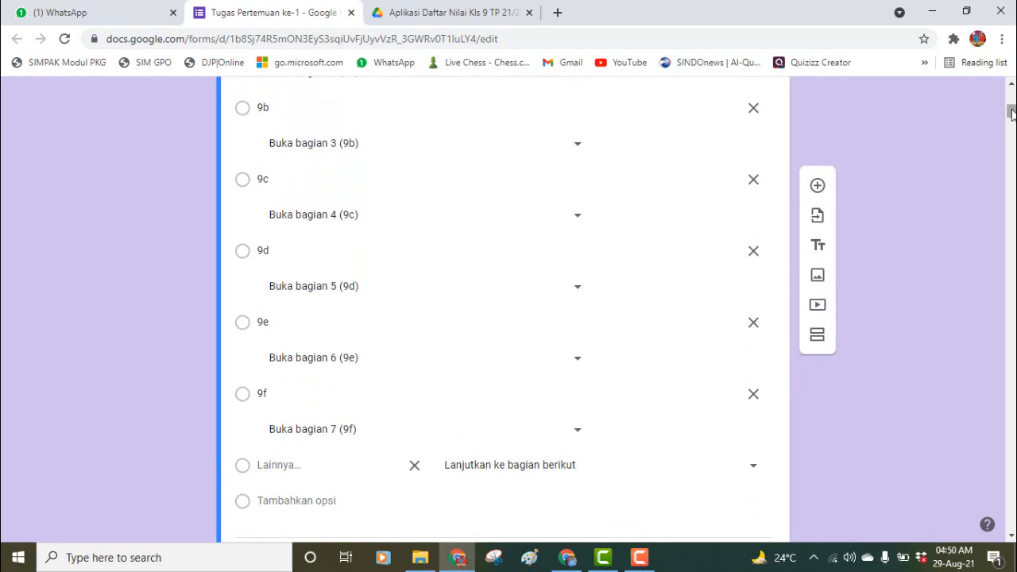
drag(1012, 114, 1006, 494)
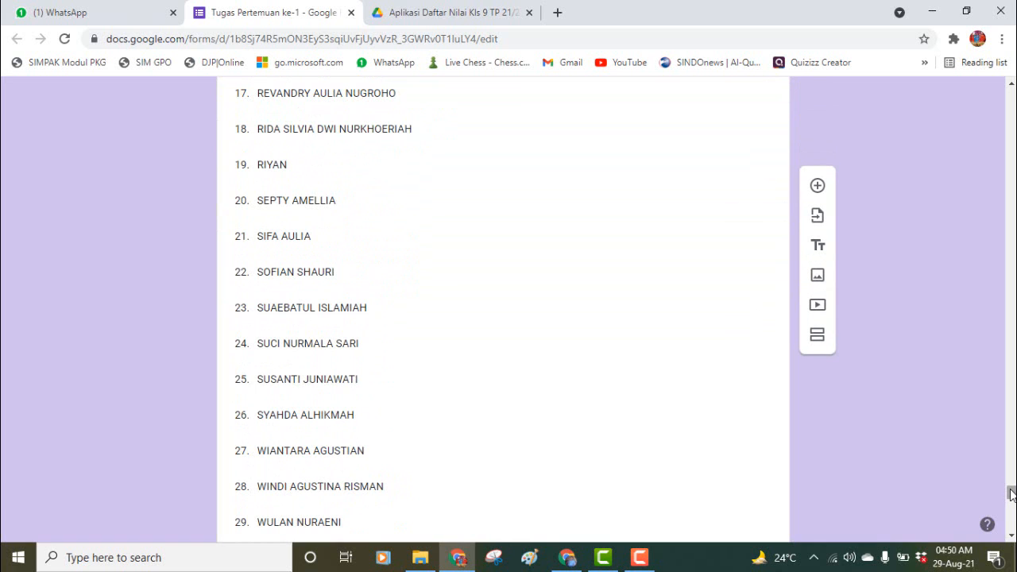
drag(1010, 493, 1010, 509)
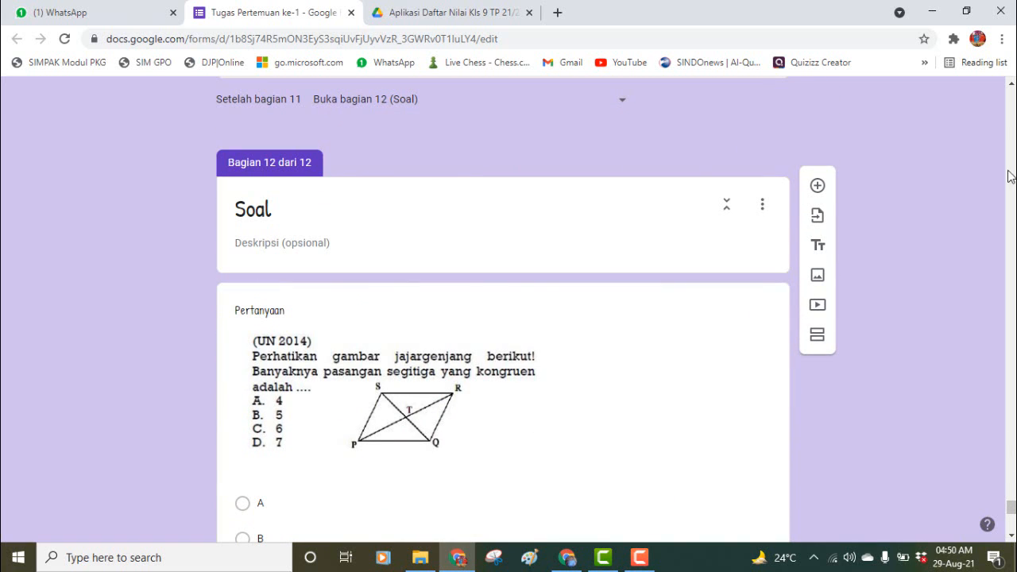
click(1010, 84)
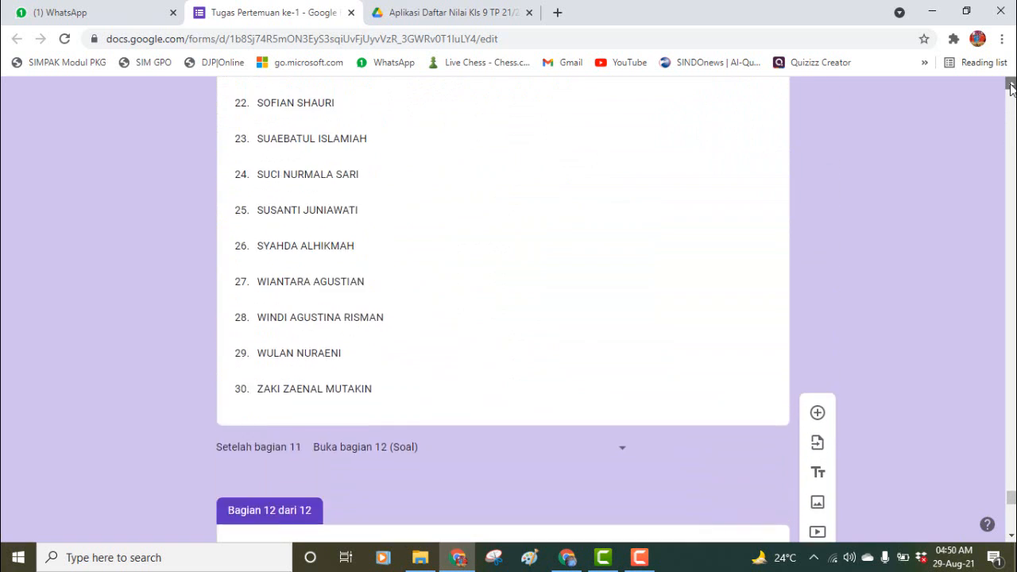
click(1011, 85)
click(1010, 84)
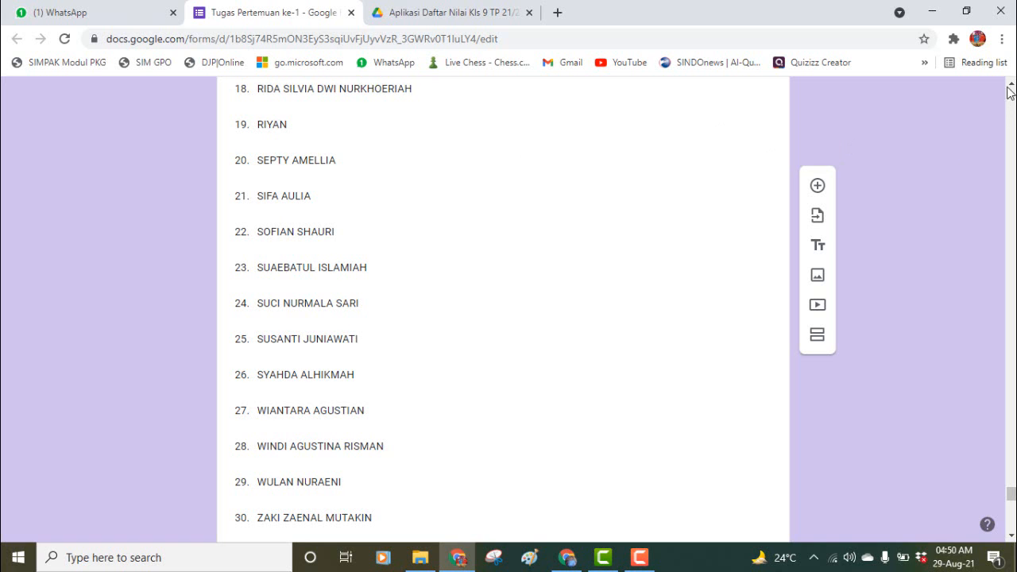
drag(1010, 83, 1014, 107)
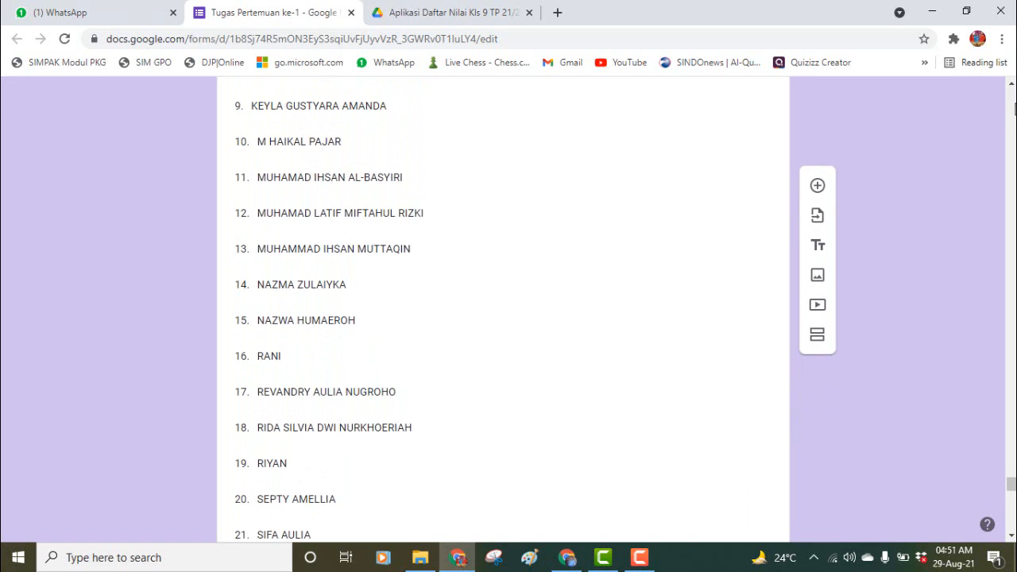
drag(1010, 486, 980, 509)
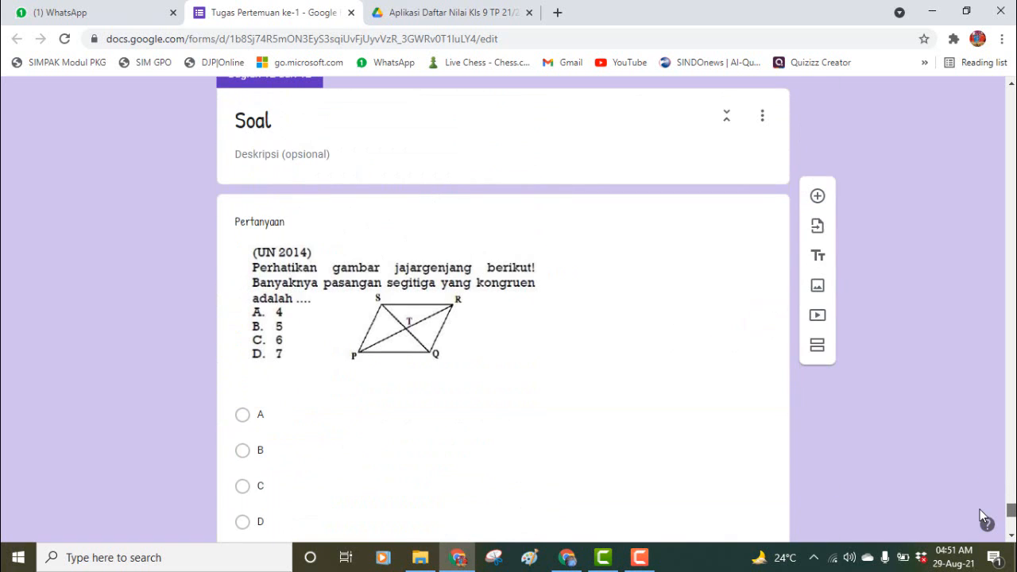
- Remove the picture from the first Soal question and enter "cnmd,mcfecdccfdvfv kfvkfkv" as its question text
click(446, 274)
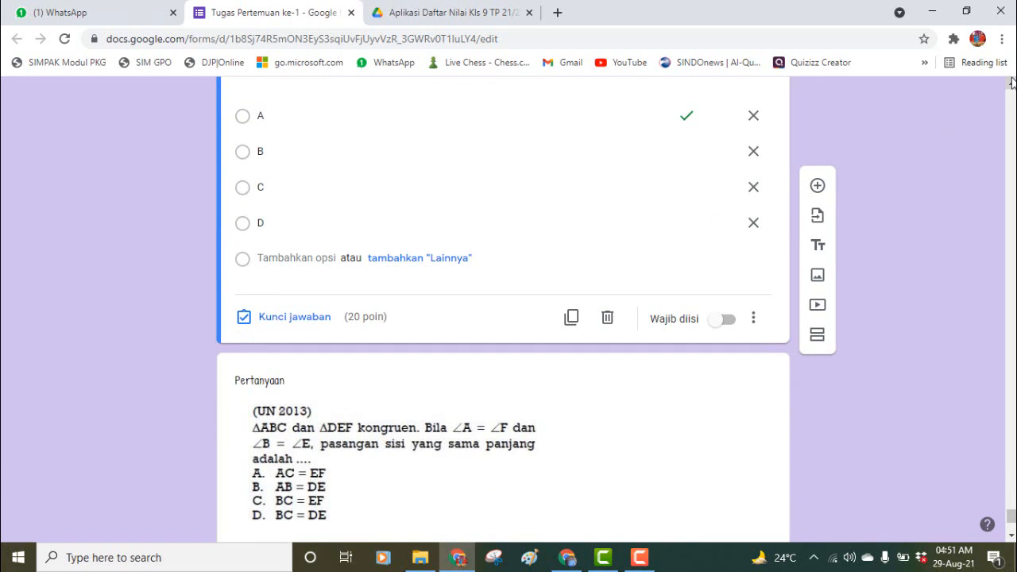
scroll(1011, 84, up, 4)
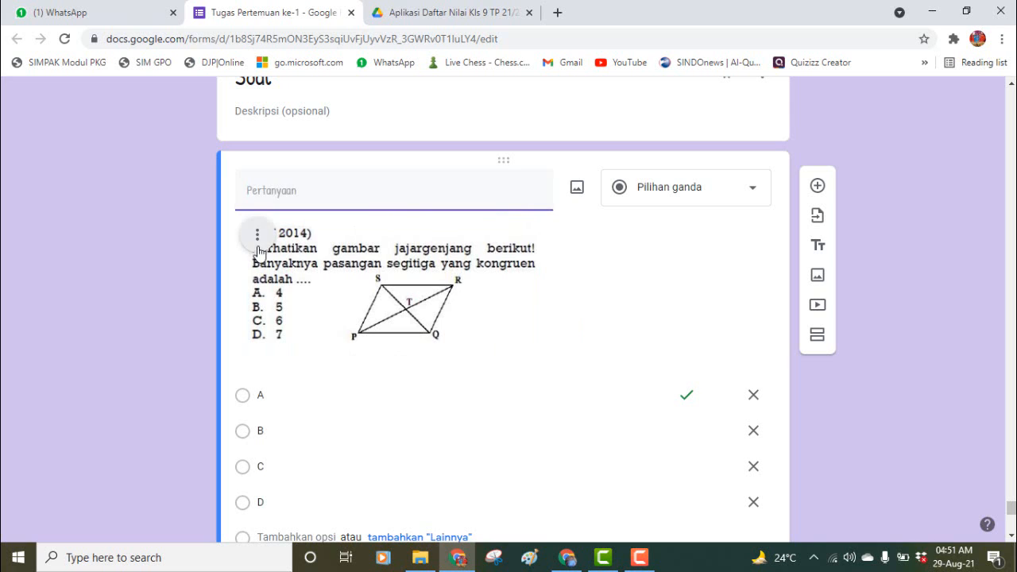
click(257, 234)
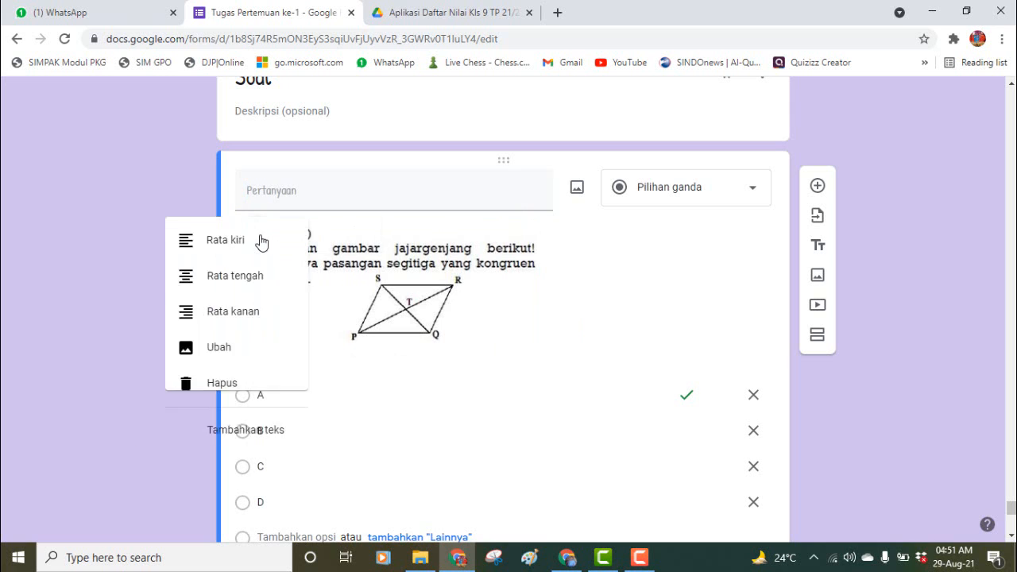
click(187, 383)
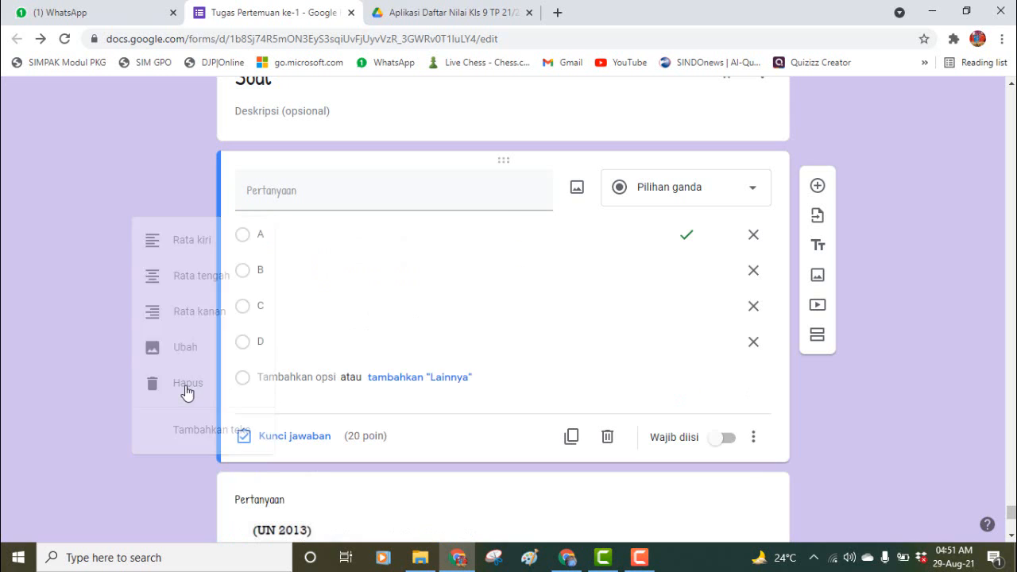
click(310, 205)
text(cnmd,mcfec)
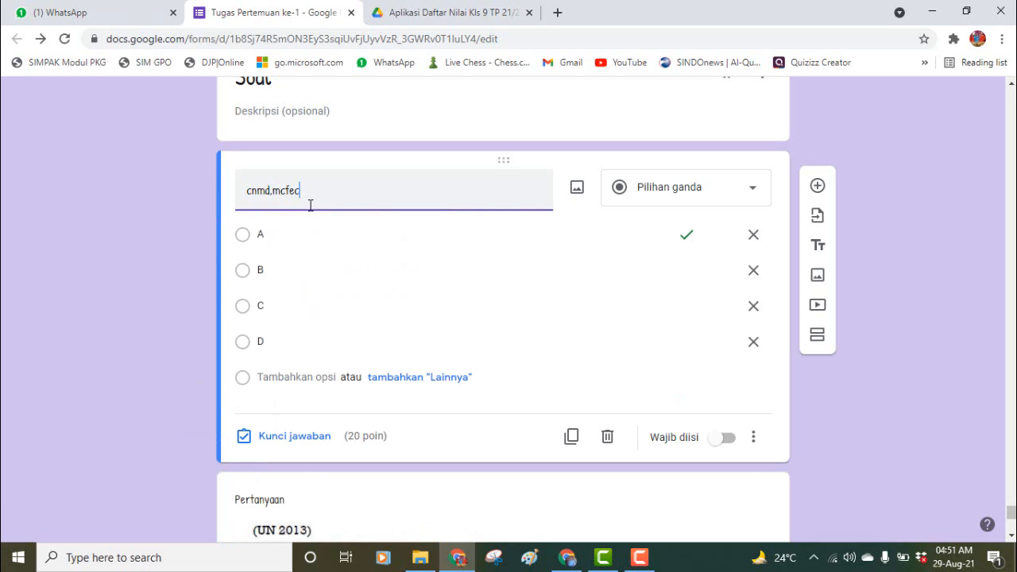
text(dccfdvfv kfvkfkv)
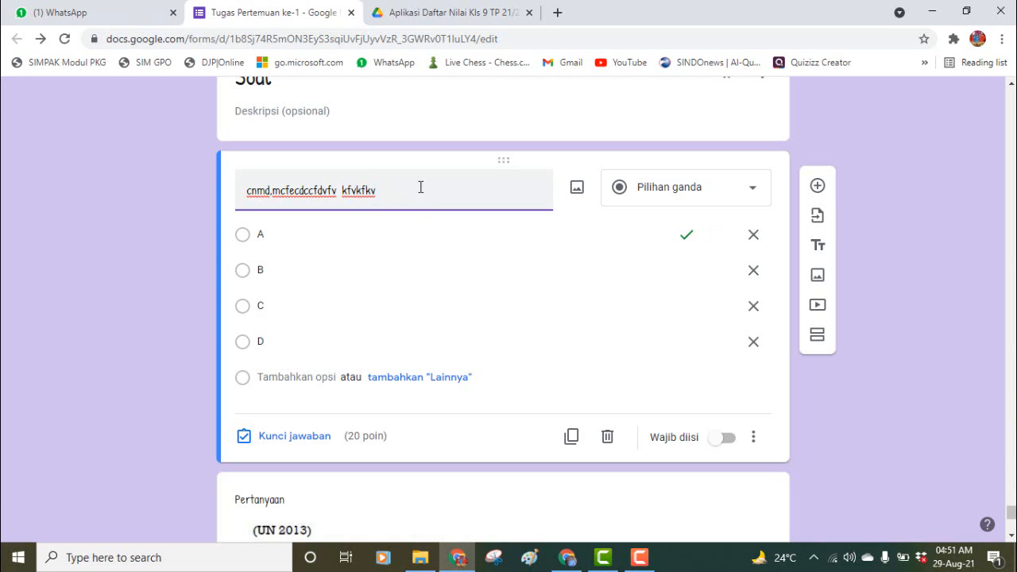
- Open the first question's answer key to check its points, and examine the UN 2013 question and its answer options below
click(298, 443)
click(717, 246)
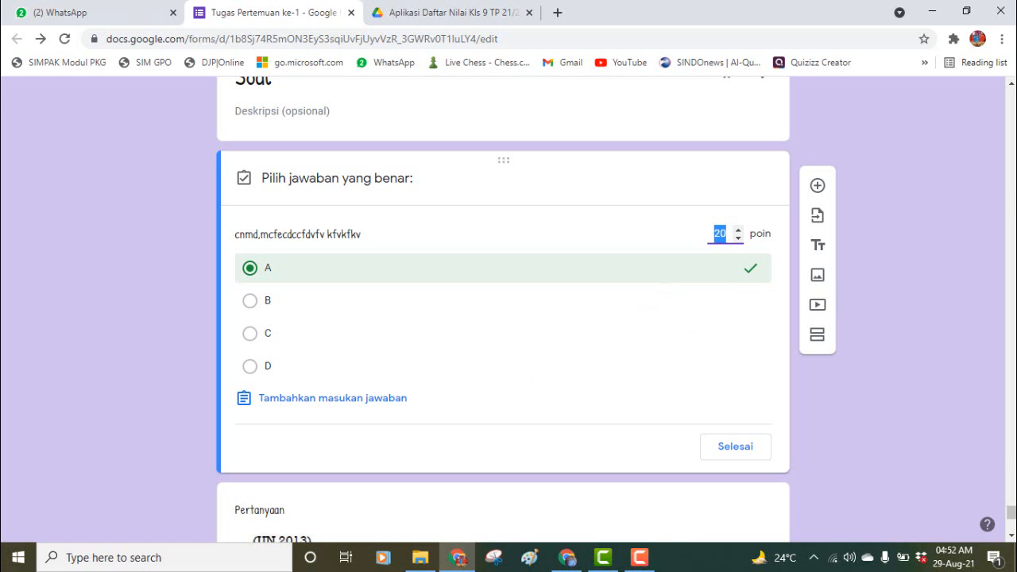
scroll(1011, 538, down, 1)
scroll(1012, 538, down, 4)
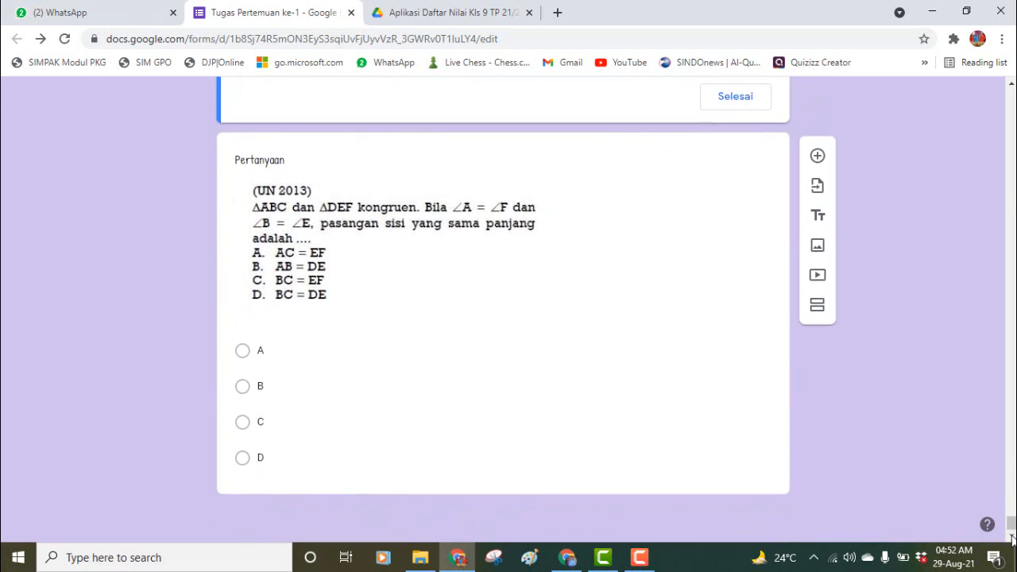
click(411, 301)
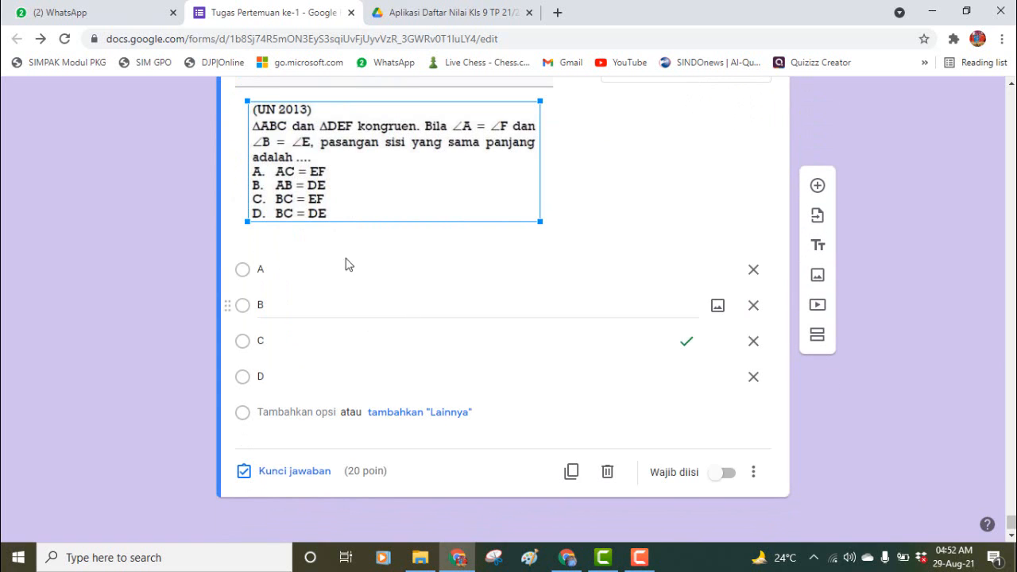
click(429, 266)
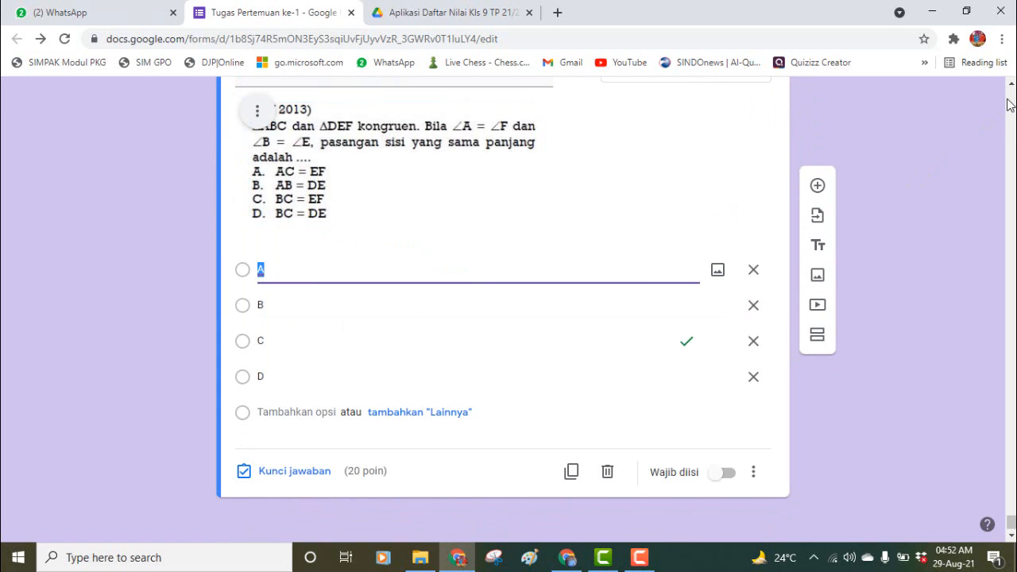
scroll(1011, 83, up, 3)
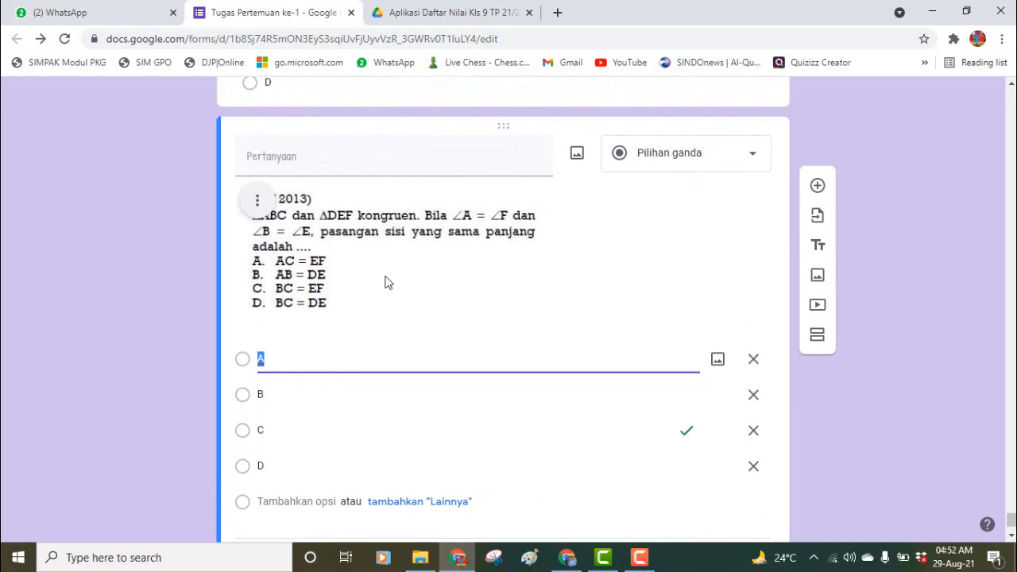
- Replace the UN 2013 question's picture with image 1 from the Pembagian bil Pangkat folder in OneDrive Pictures
click(257, 203)
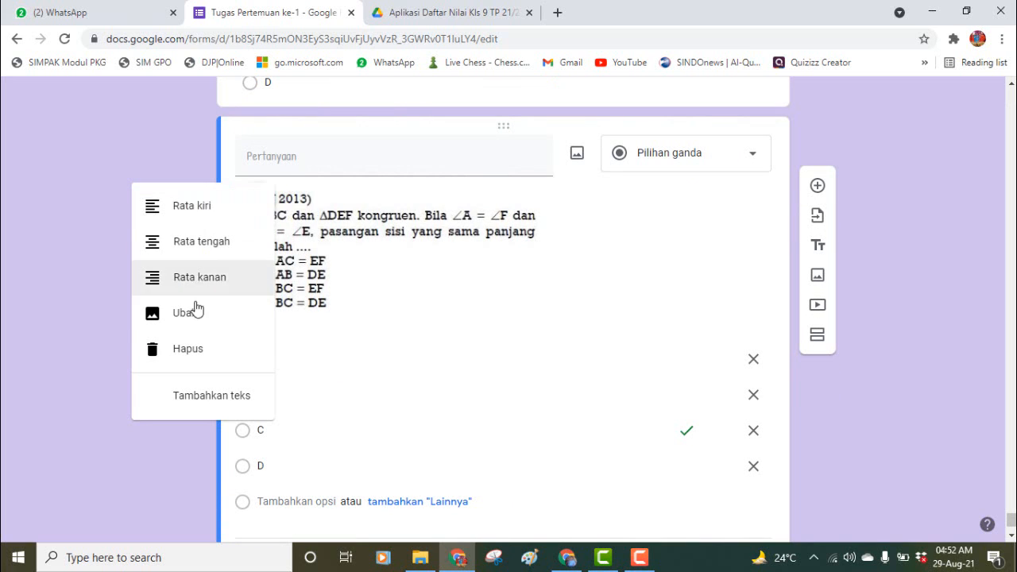
click(193, 317)
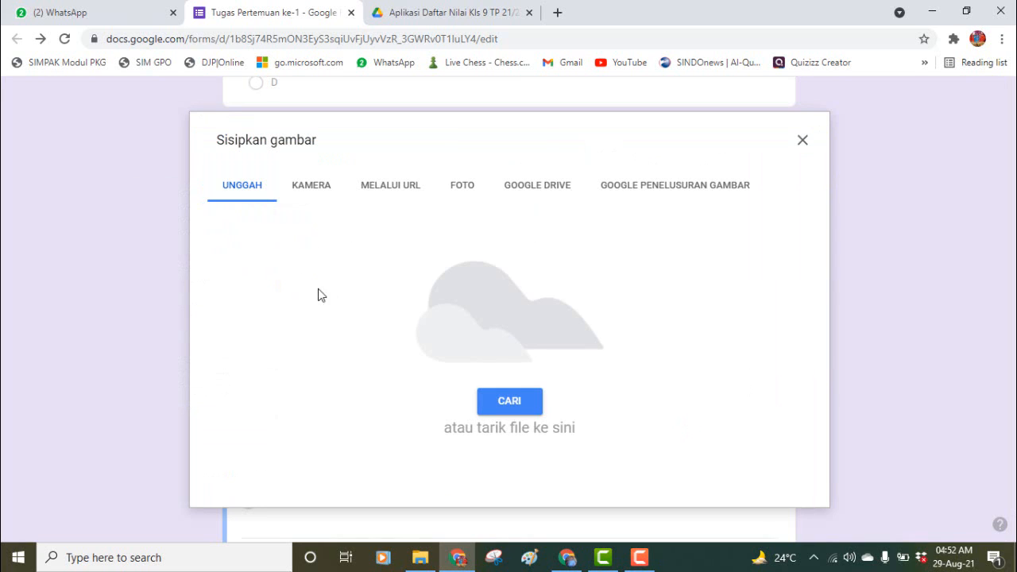
click(501, 407)
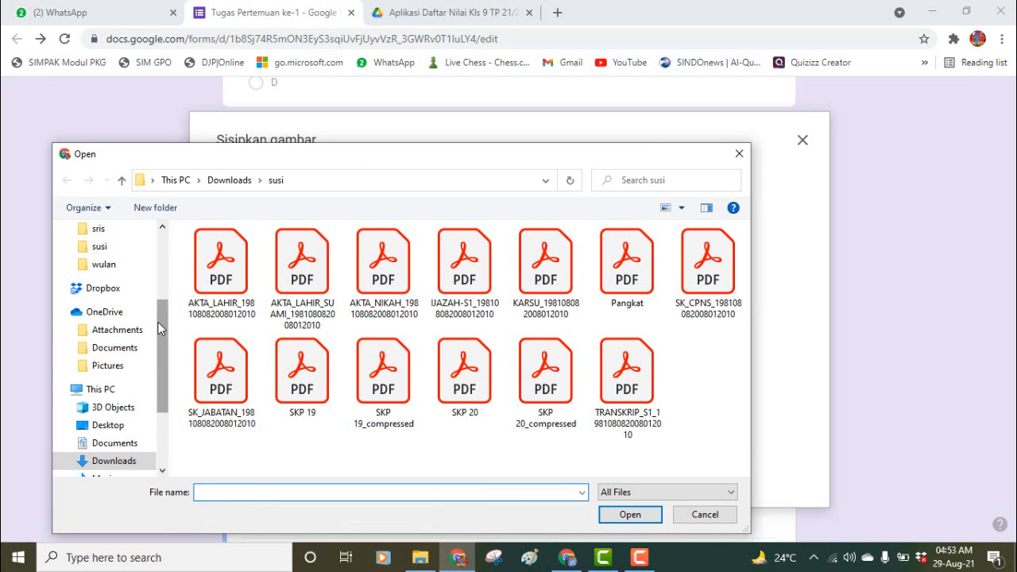
click(117, 367)
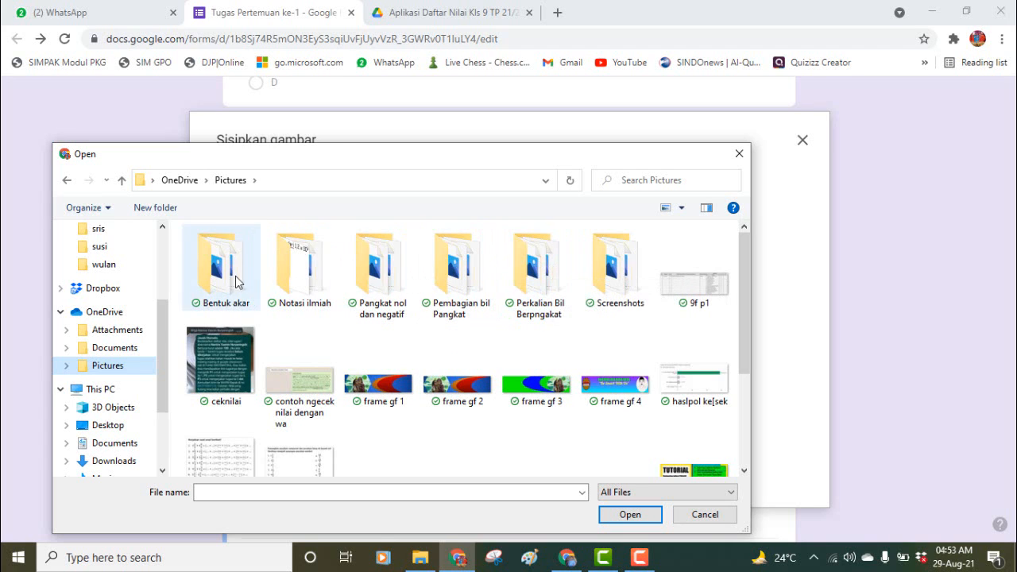
double_click(451, 271)
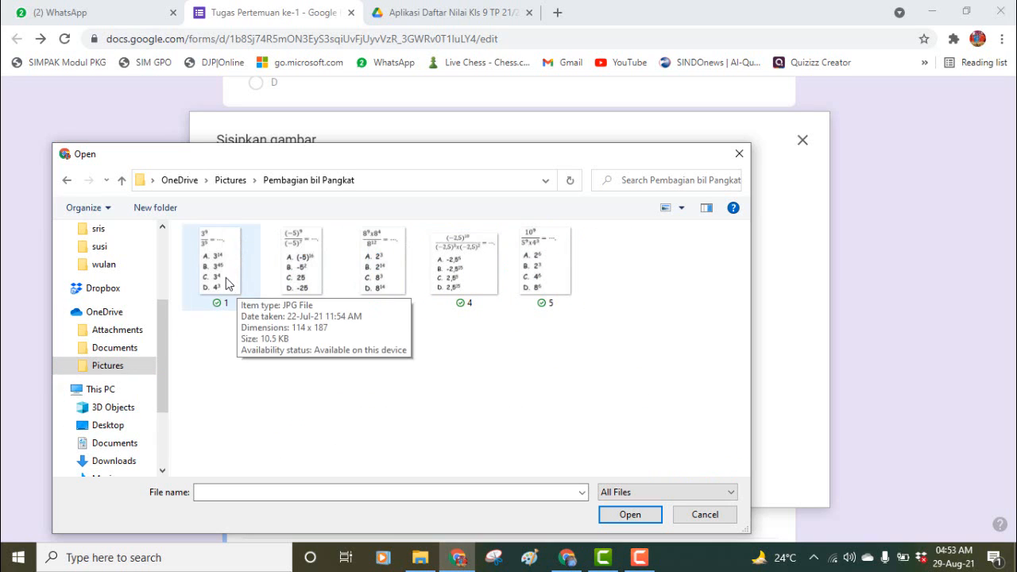
click(226, 284)
click(607, 514)
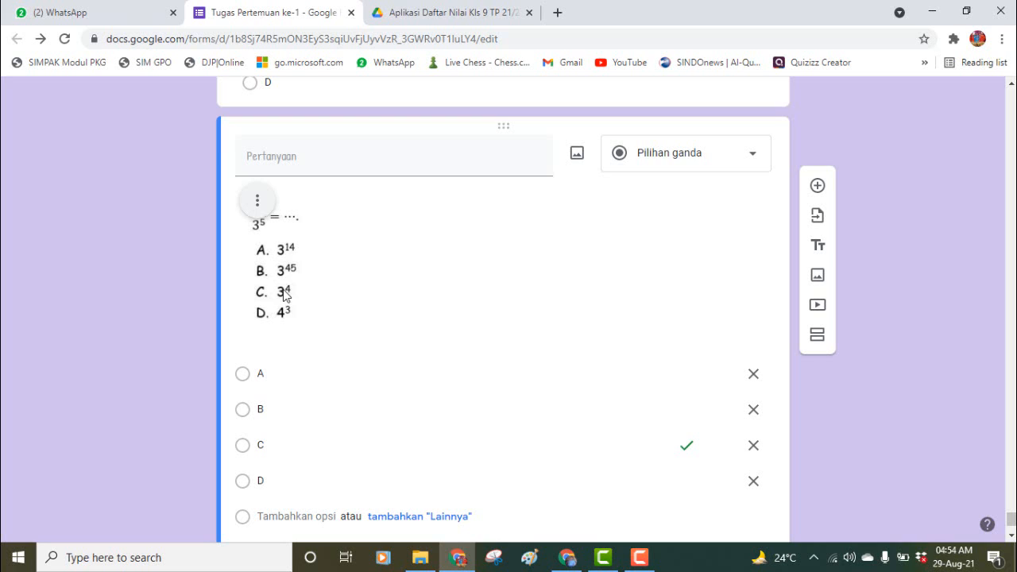
click(305, 161)
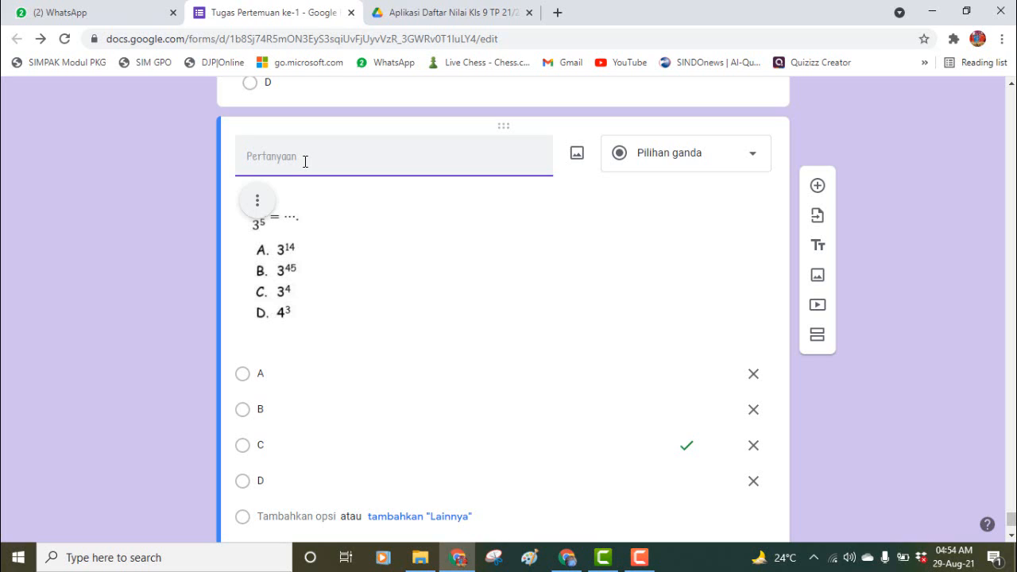
click(417, 350)
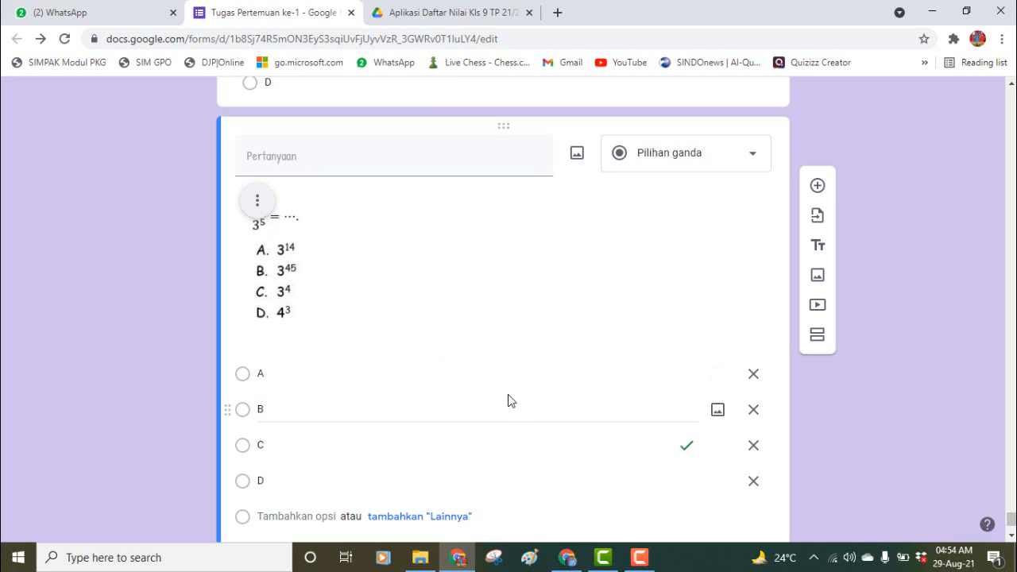
click(594, 481)
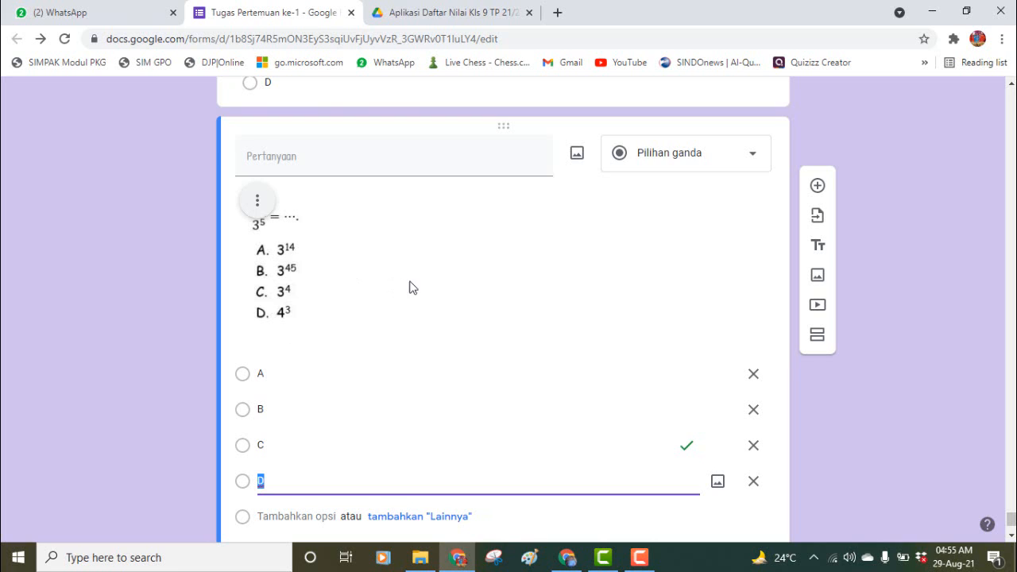
click(267, 350)
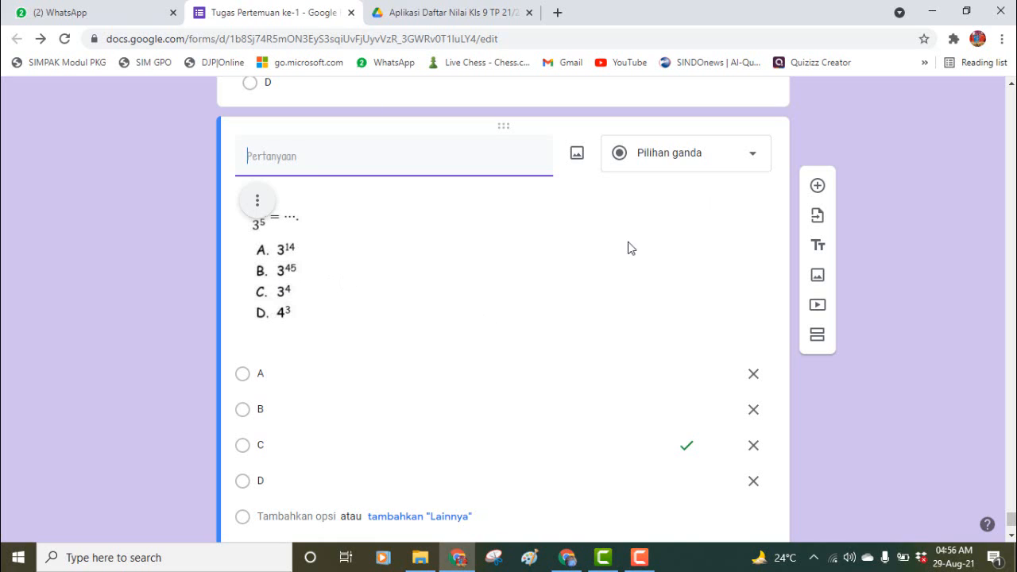
- Add two blank multiple-choice questions below the power-division question at the end of the form
drag(1009, 518, 1012, 524)
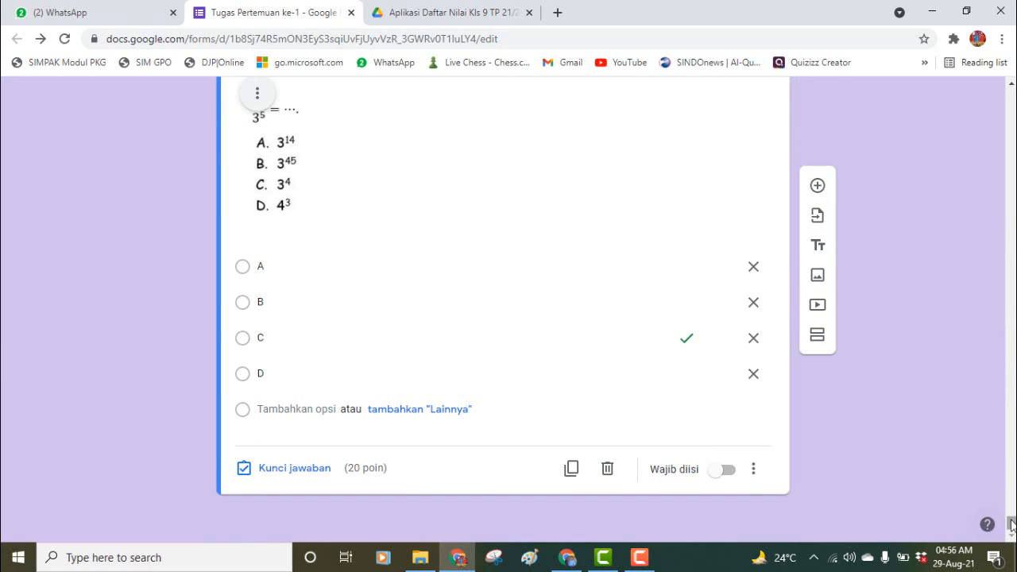
mouse_move(1012, 522)
mouse_down()
mouse_move(1011, 509)
mouse_move(1011, 518)
mouse_up()
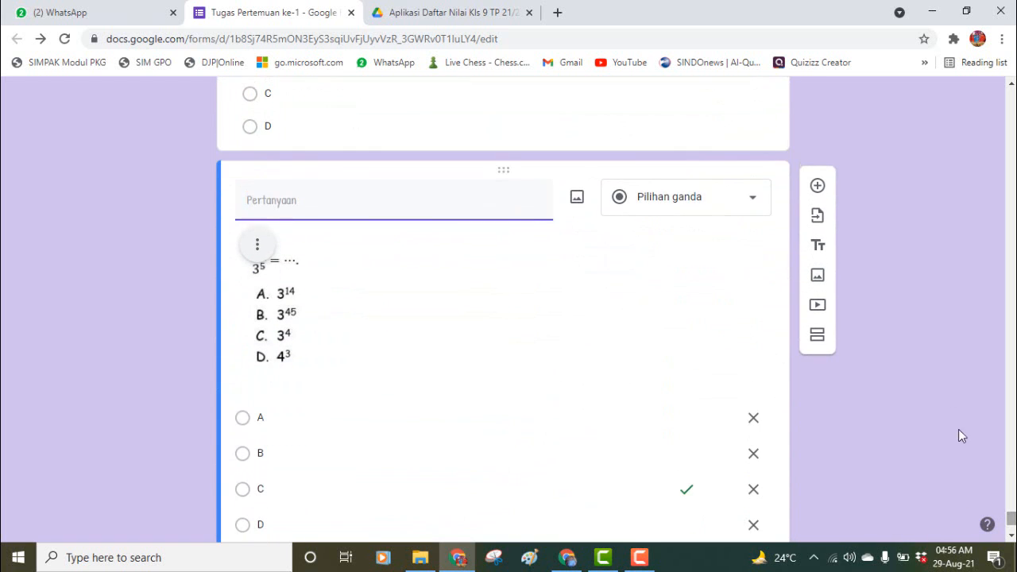
click(819, 193)
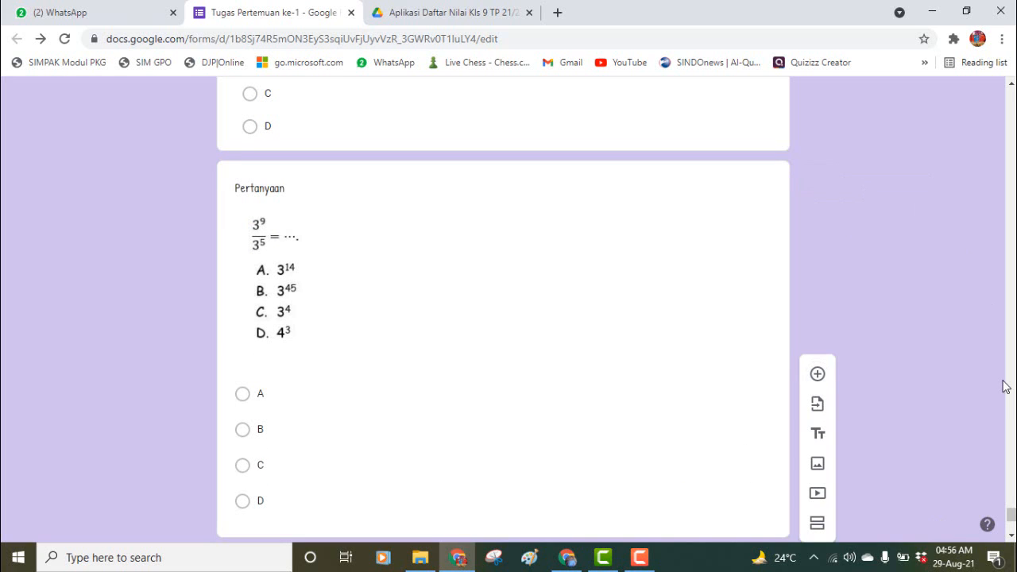
drag(1012, 519, 1011, 532)
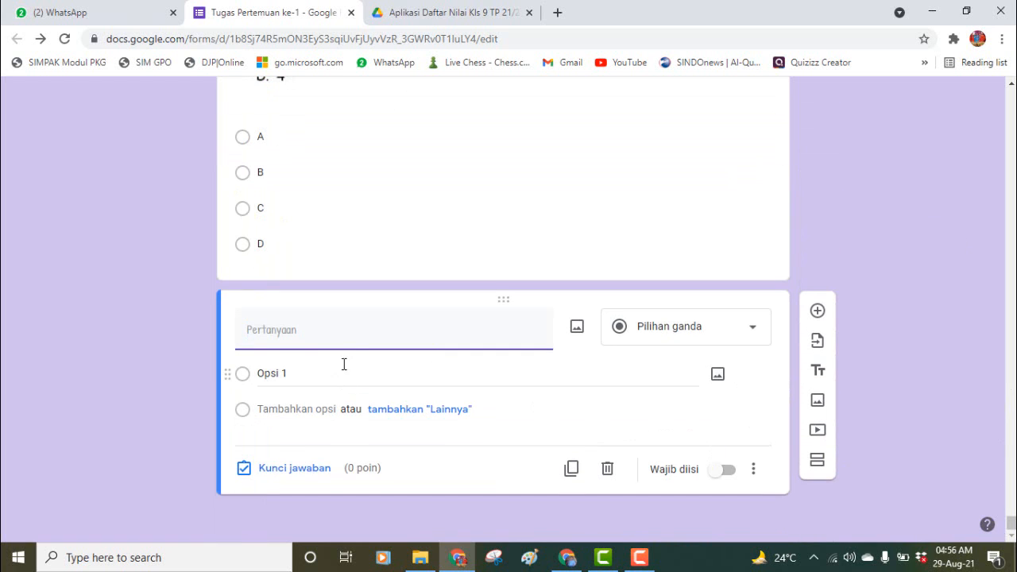
click(817, 312)
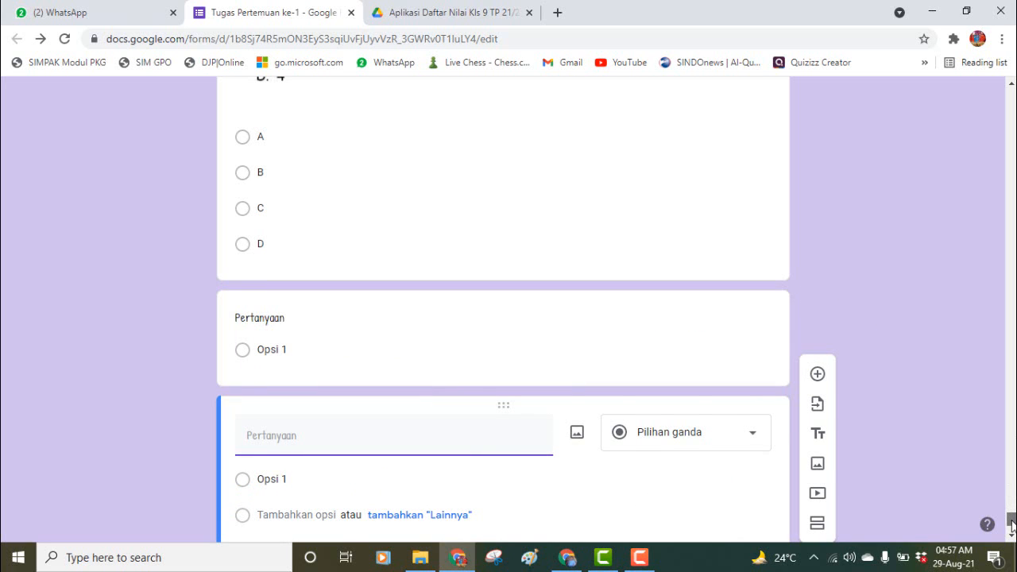
drag(1011, 519, 1012, 537)
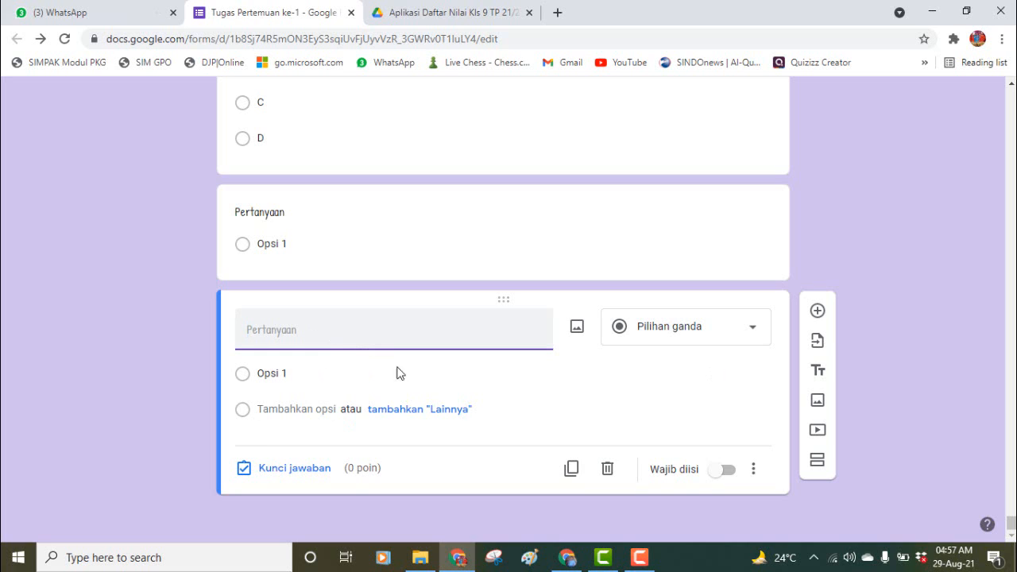
- Delete both blank multiple-choice questions at the end of the form
click(608, 473)
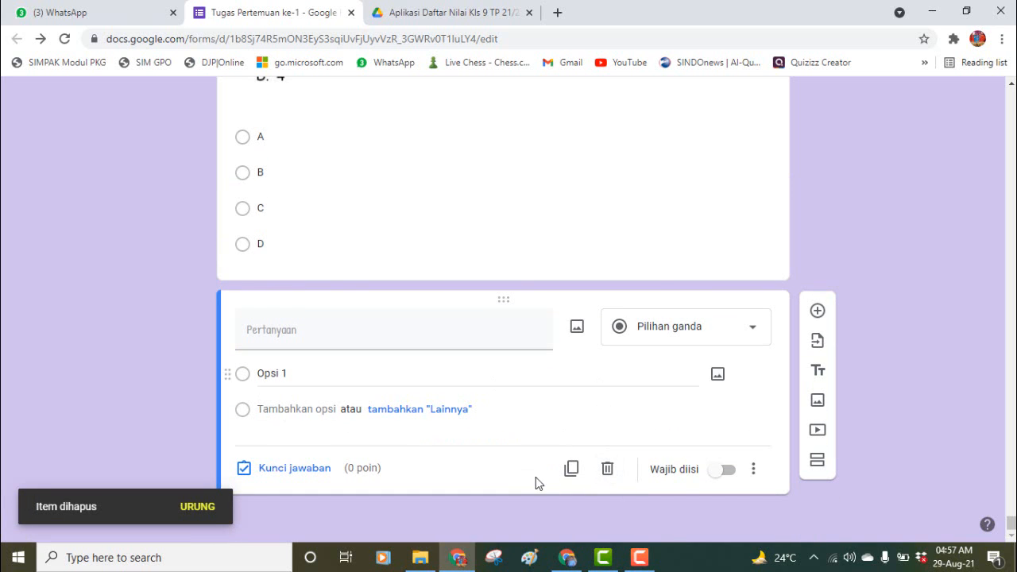
click(383, 339)
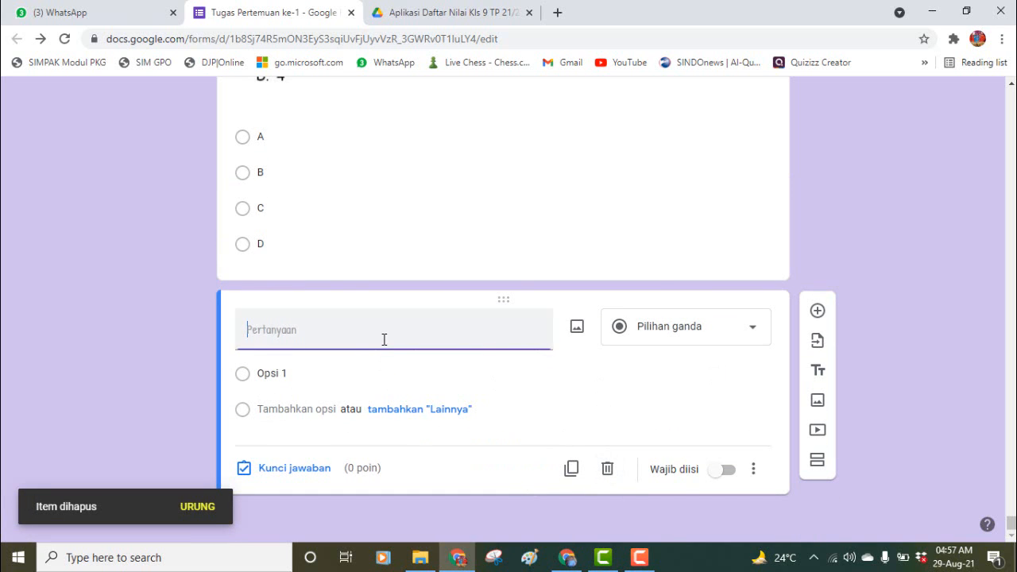
click(608, 471)
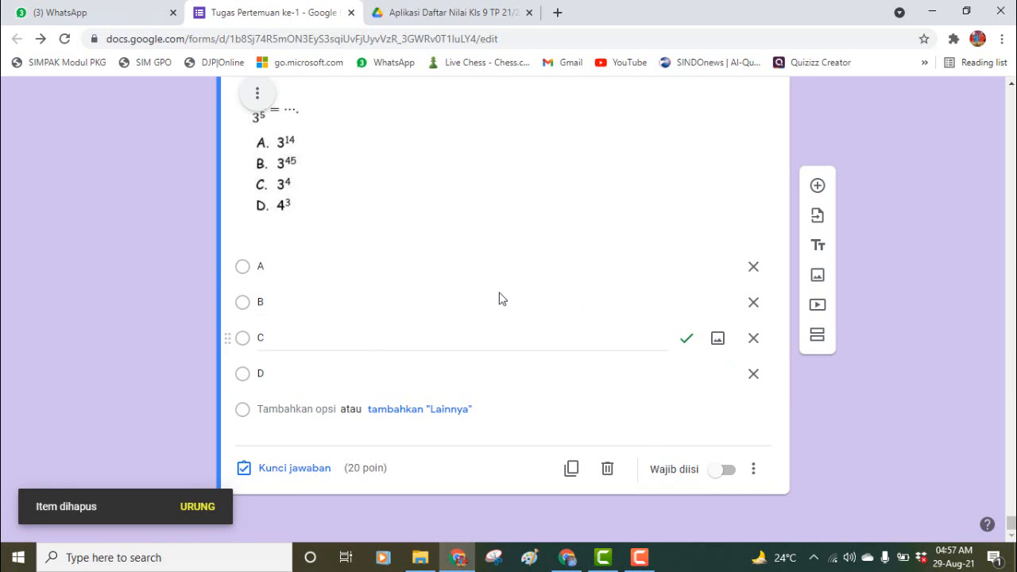
- Preview the form as a respondent and view the Kelas question's class options
drag(1011, 522, 993, 78)
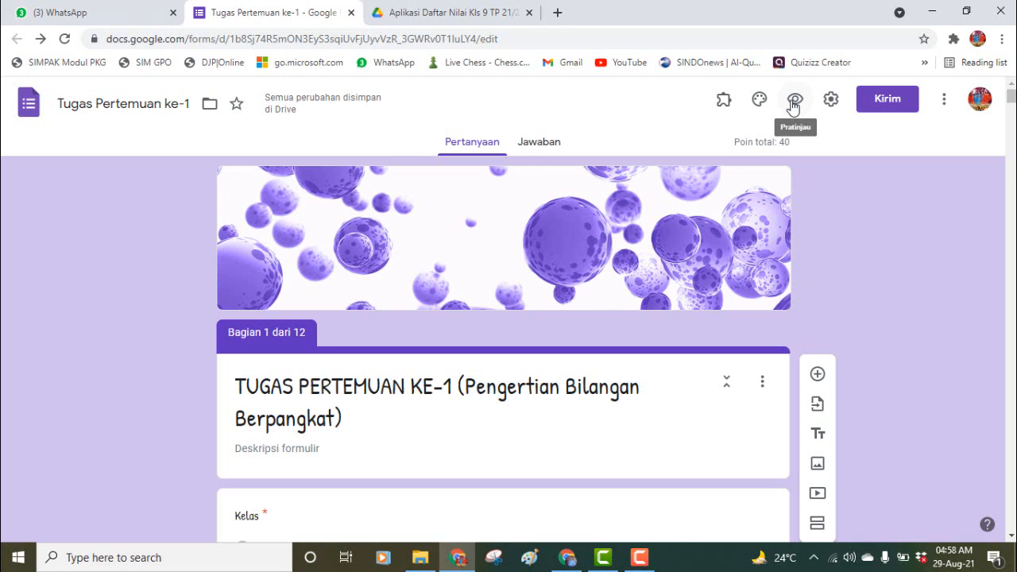
click(793, 107)
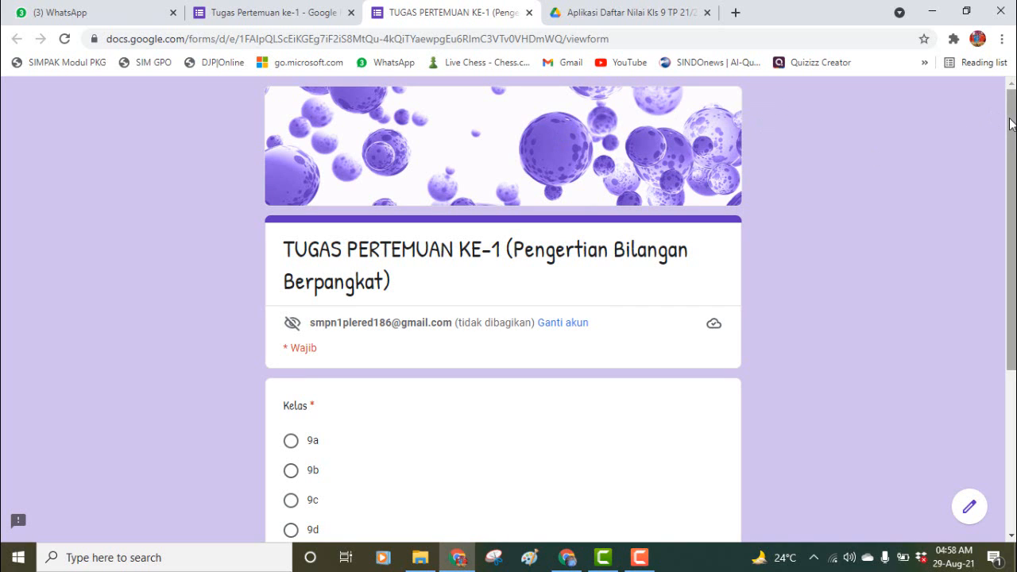
drag(1010, 134, 1005, 236)
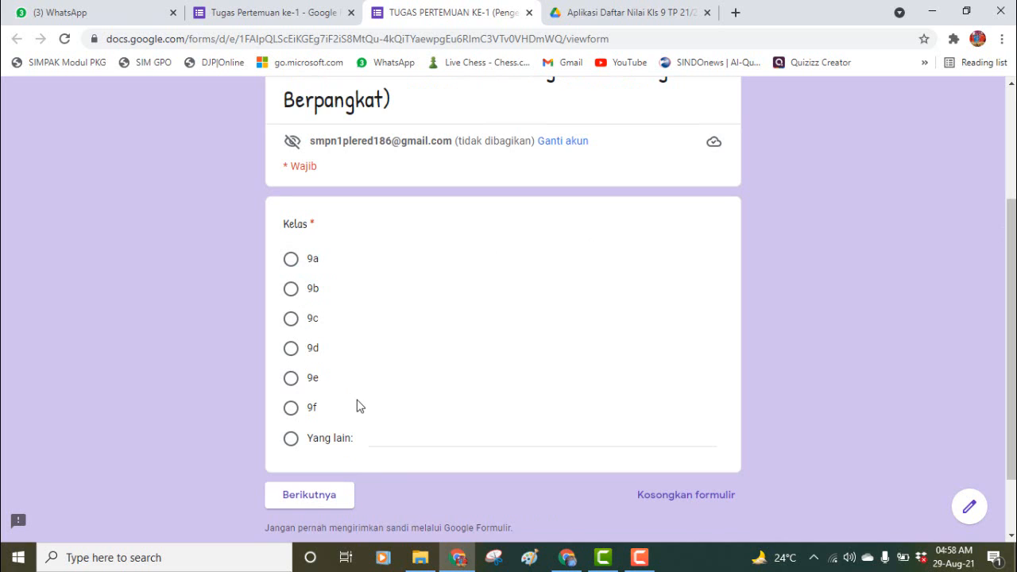
- Test the routing for class 9a, view its Nama Peserta Didik name list, and return to the Kelas question
click(291, 263)
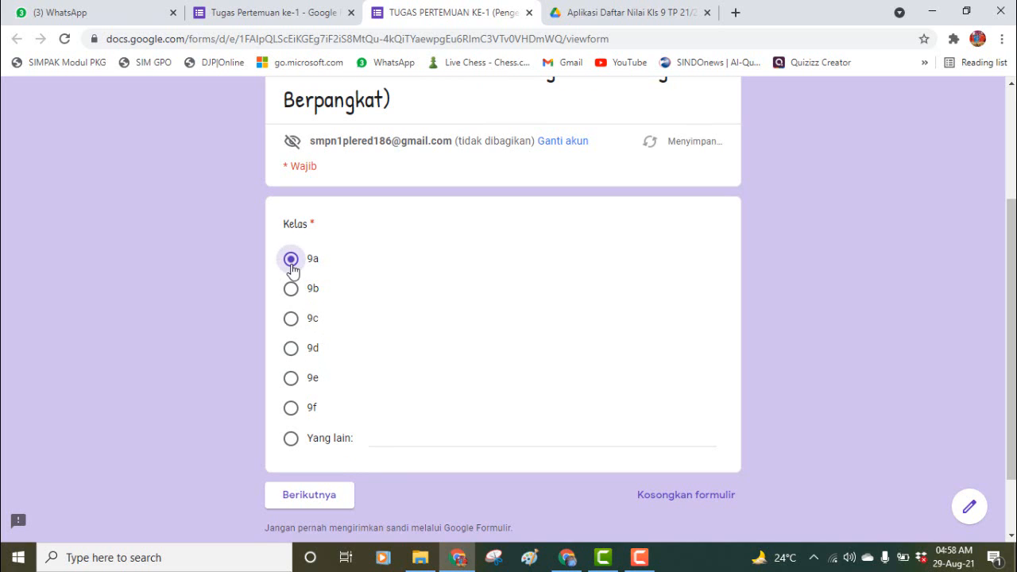
click(301, 497)
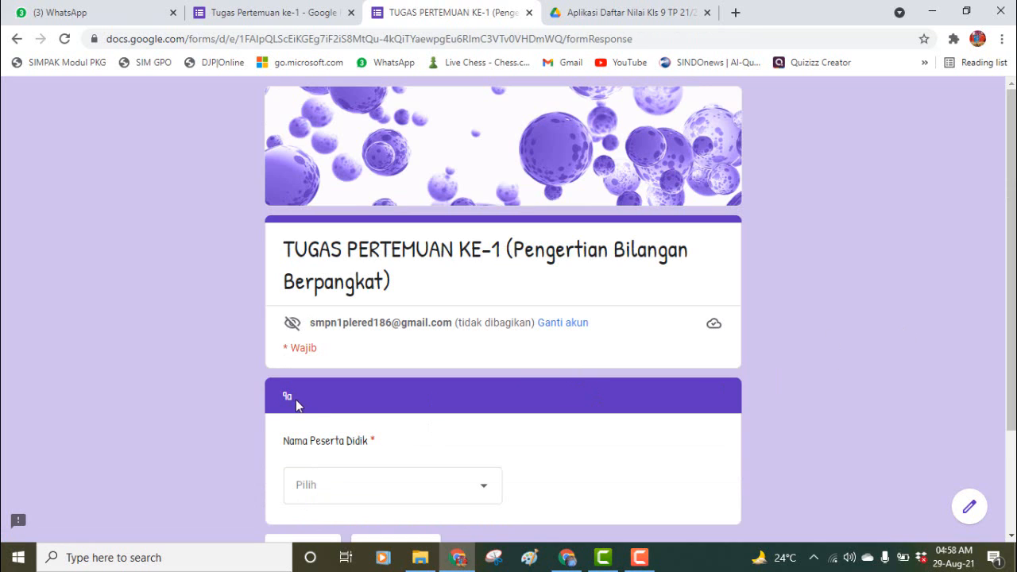
click(487, 494)
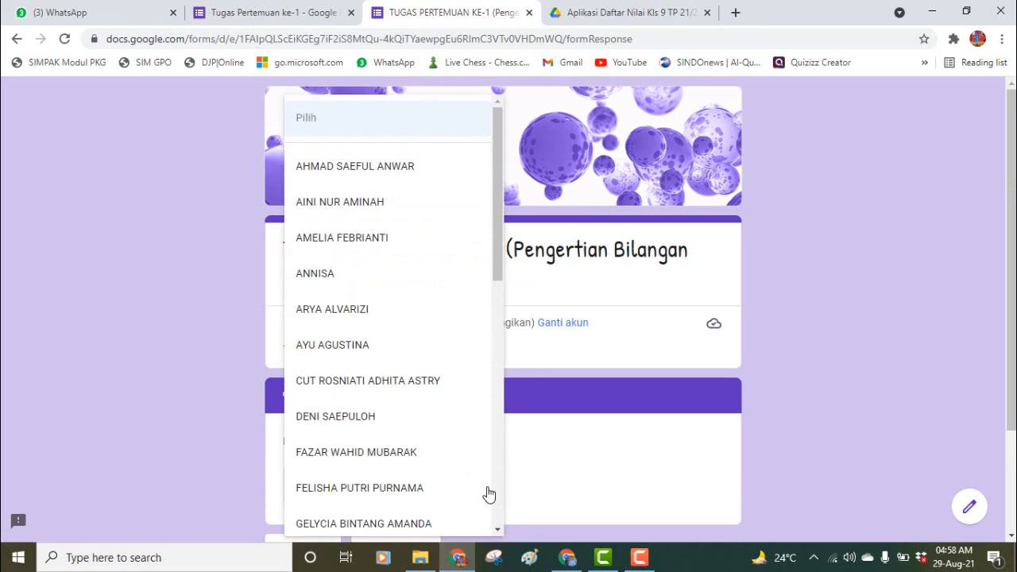
click(133, 422)
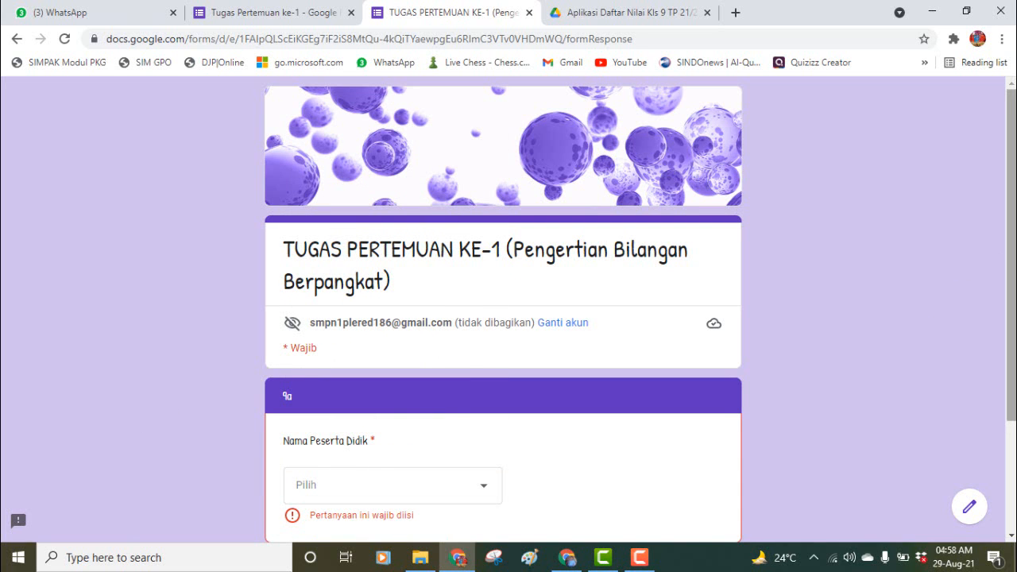
drag(1008, 242, 995, 349)
click(289, 419)
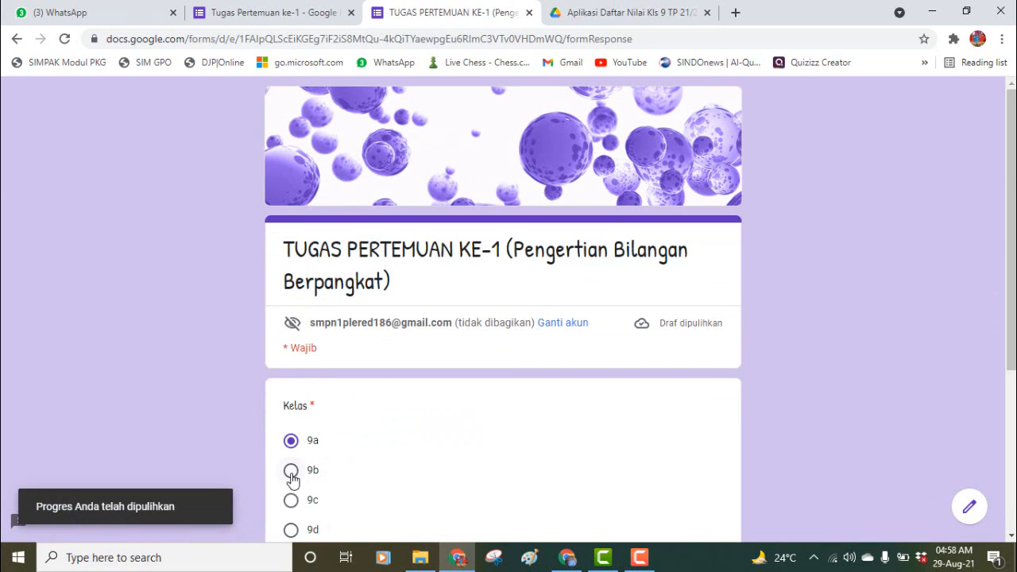
- Test the routing for class 9b up to its student name section and return to the Kelas question
click(290, 471)
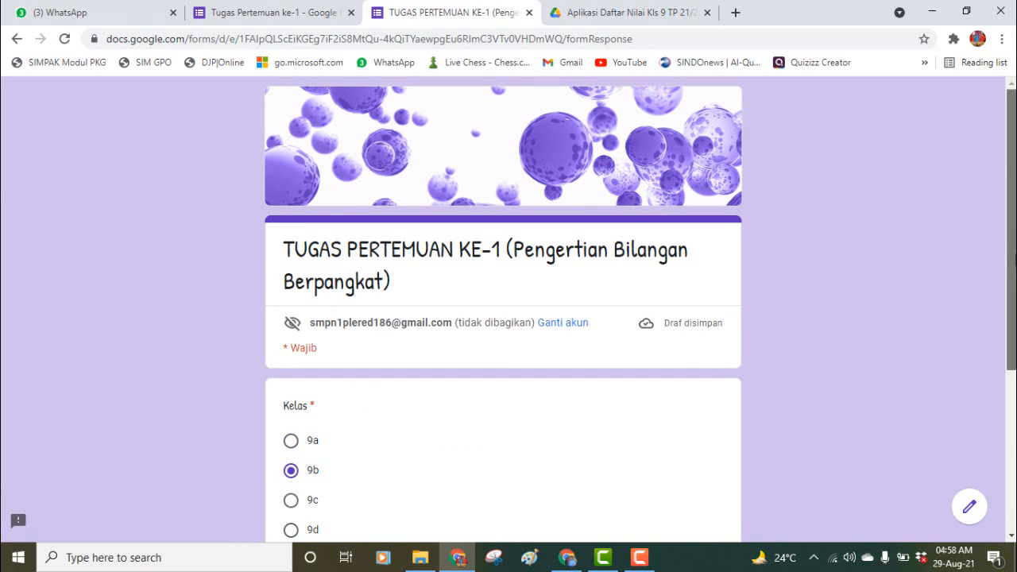
scroll(644, 410, down, 3)
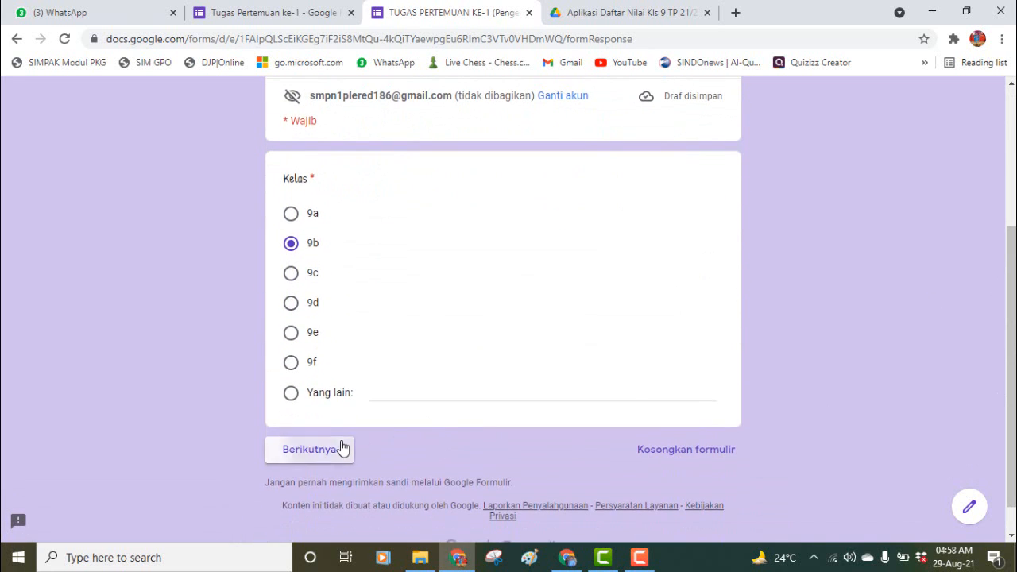
click(346, 450)
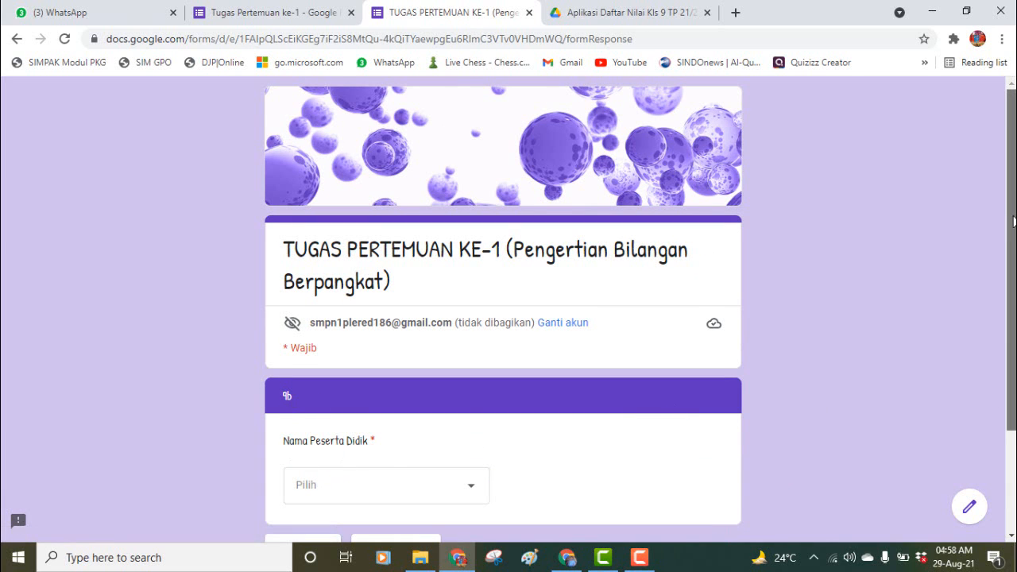
scroll(1012, 221, down, 2)
click(309, 412)
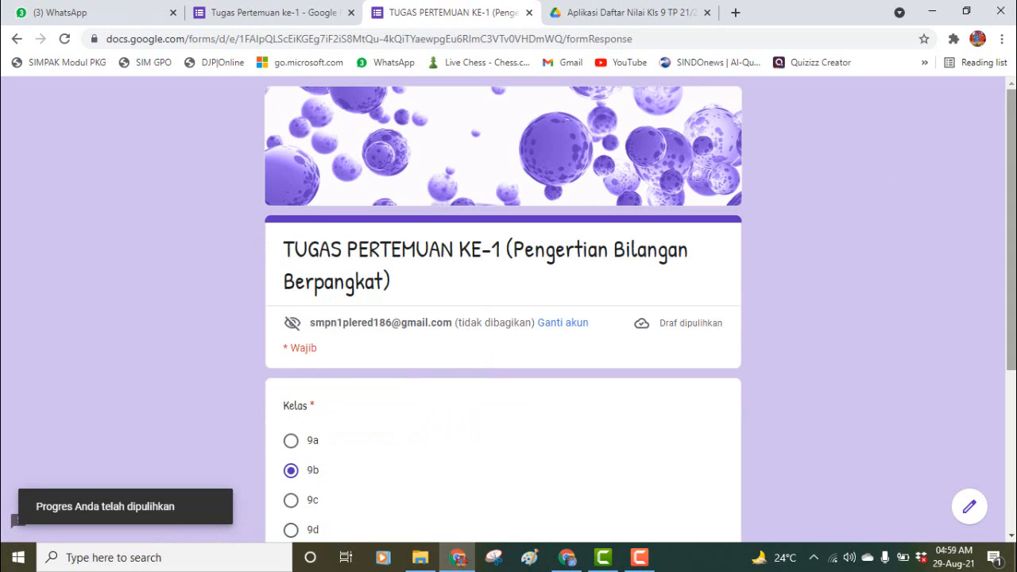
- Test the routing for class 9c up to its student name section and go back to the class selection
scroll(757, 291, down, 3)
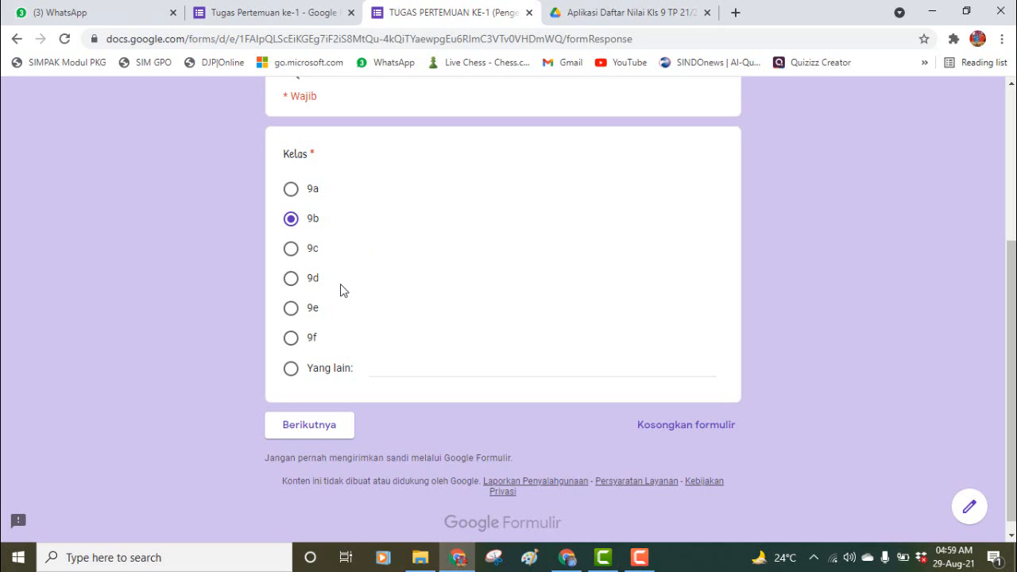
click(291, 252)
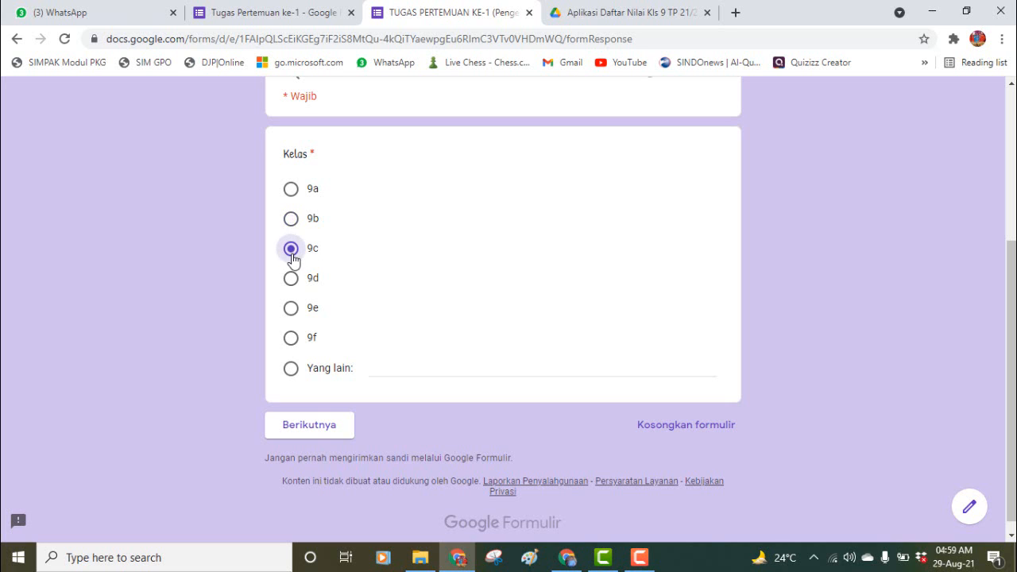
click(311, 425)
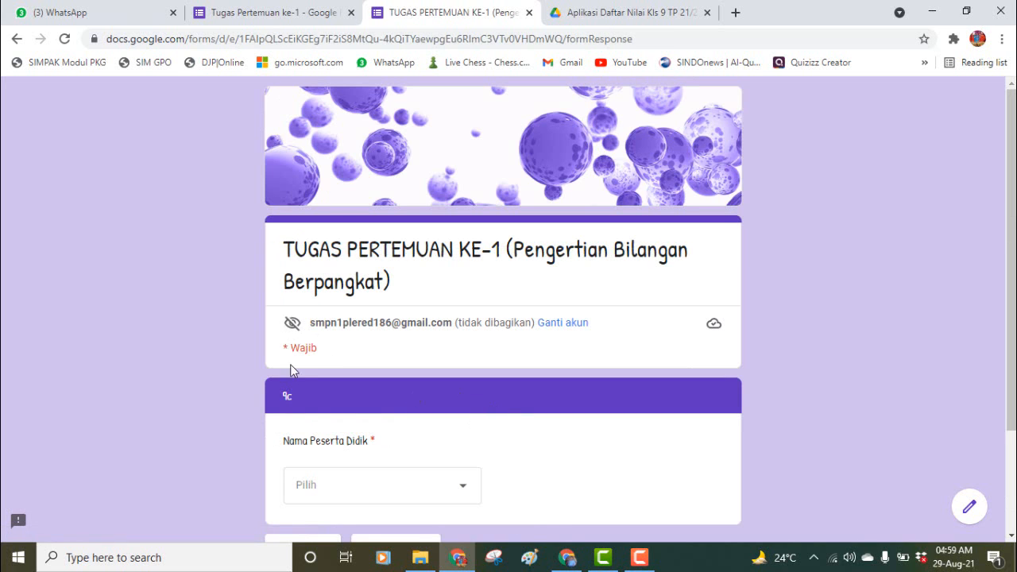
scroll(1005, 244, down, 2)
click(295, 415)
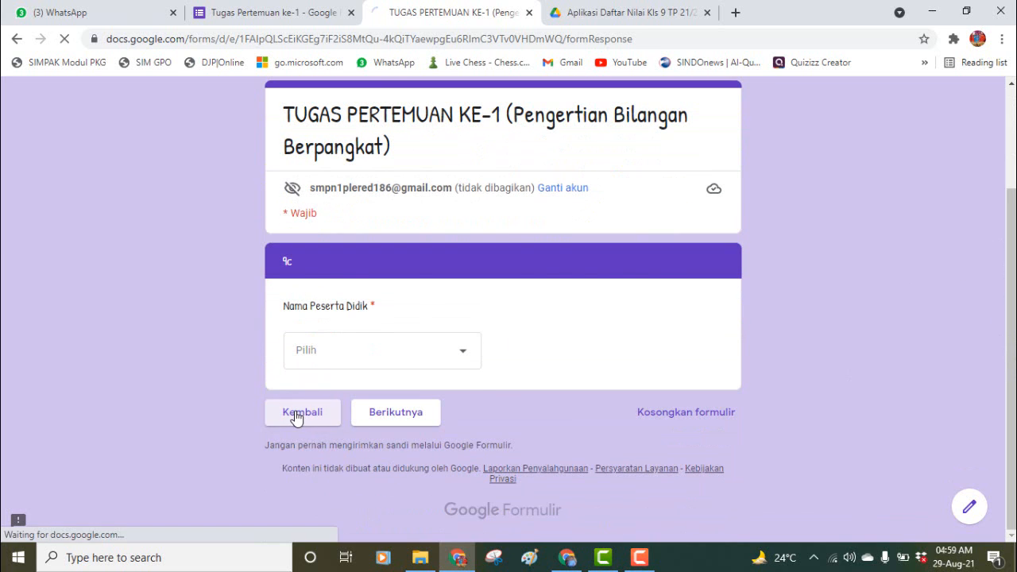
- Test the routing for class 9d, choose a student from its Nama Peserta Didik list, and continue to the Soal section
click(291, 530)
scroll(503, 318, down, 3)
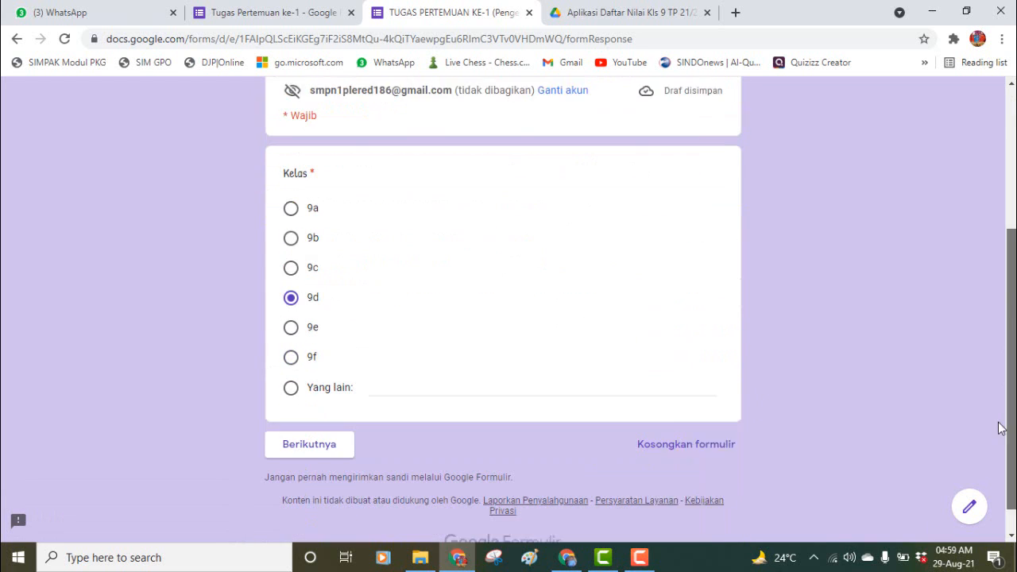
click(291, 430)
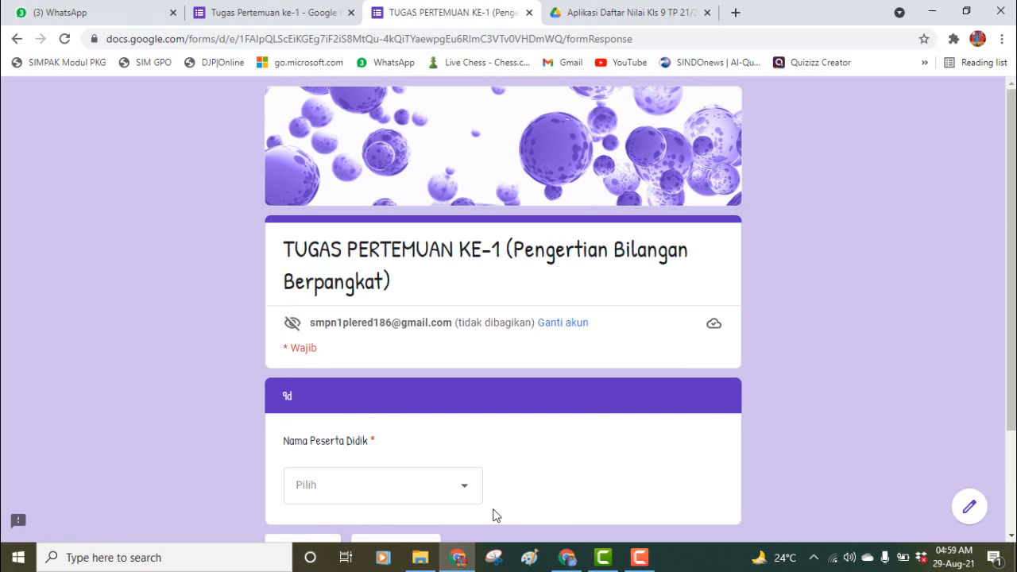
scroll(1011, 293, down, 2)
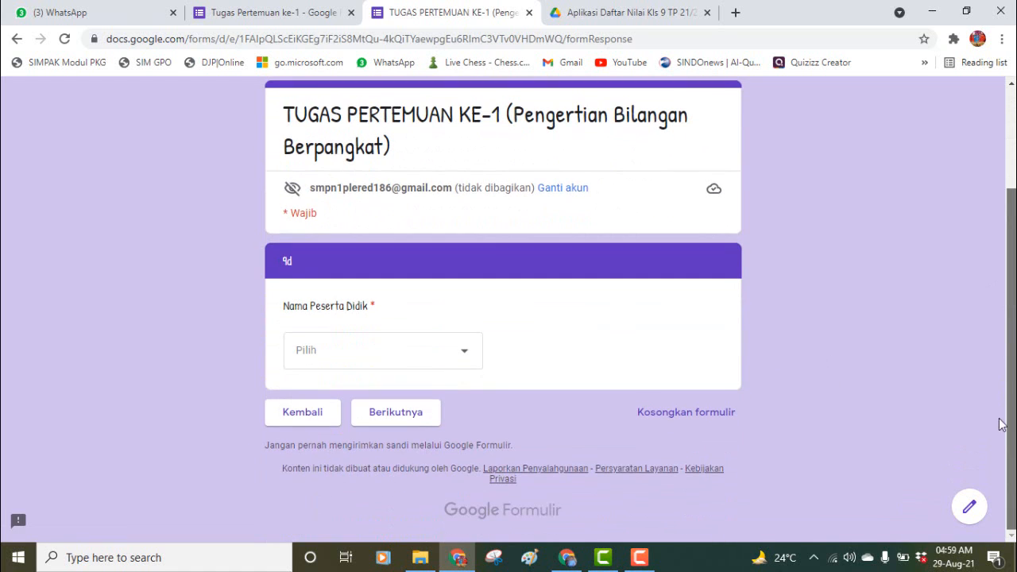
click(472, 359)
click(380, 265)
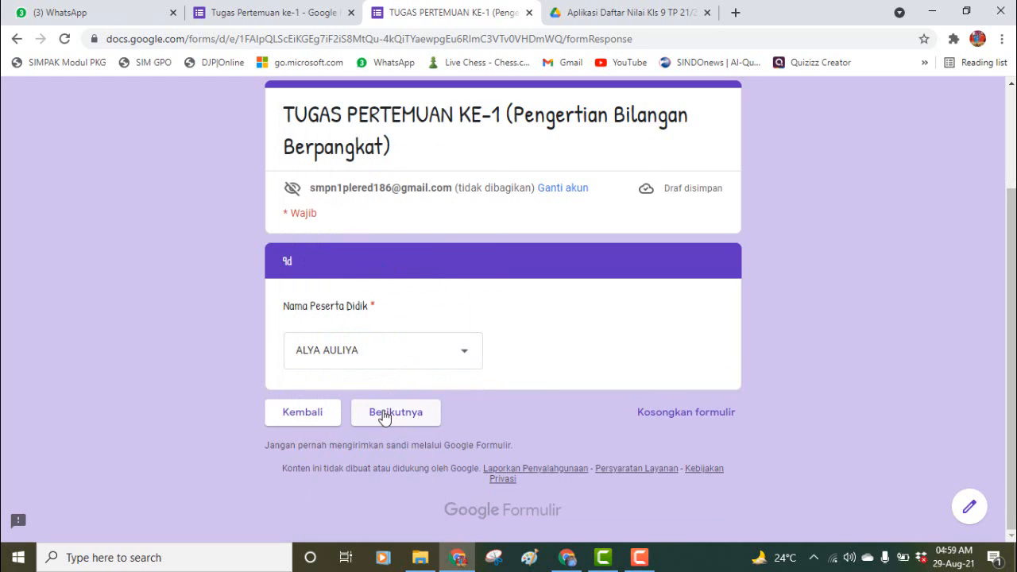
click(383, 416)
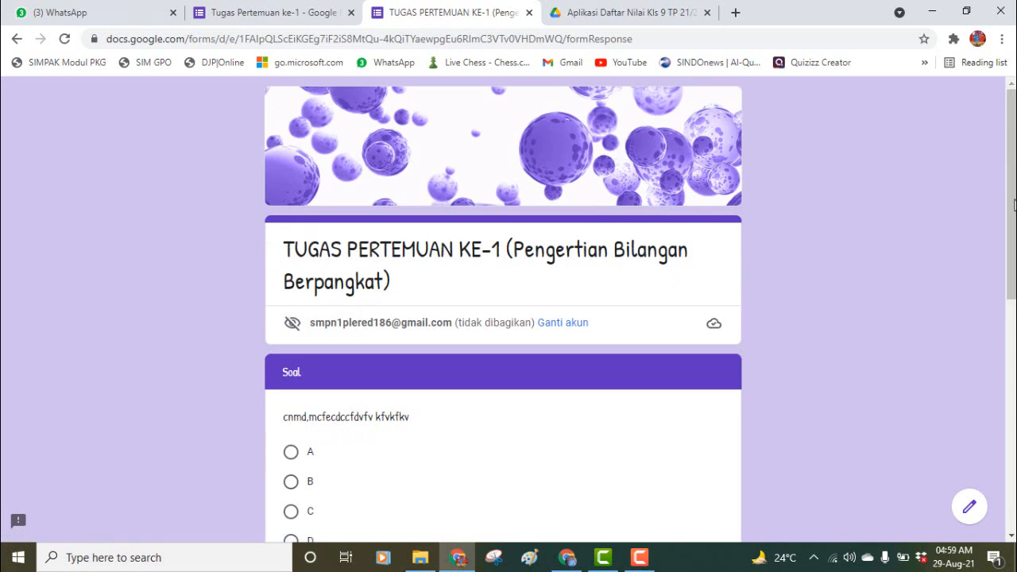
- Review the questions in the Soal section from beginning to end and close the form preview
drag(1010, 187, 1010, 368)
drag(1013, 267, 1011, 330)
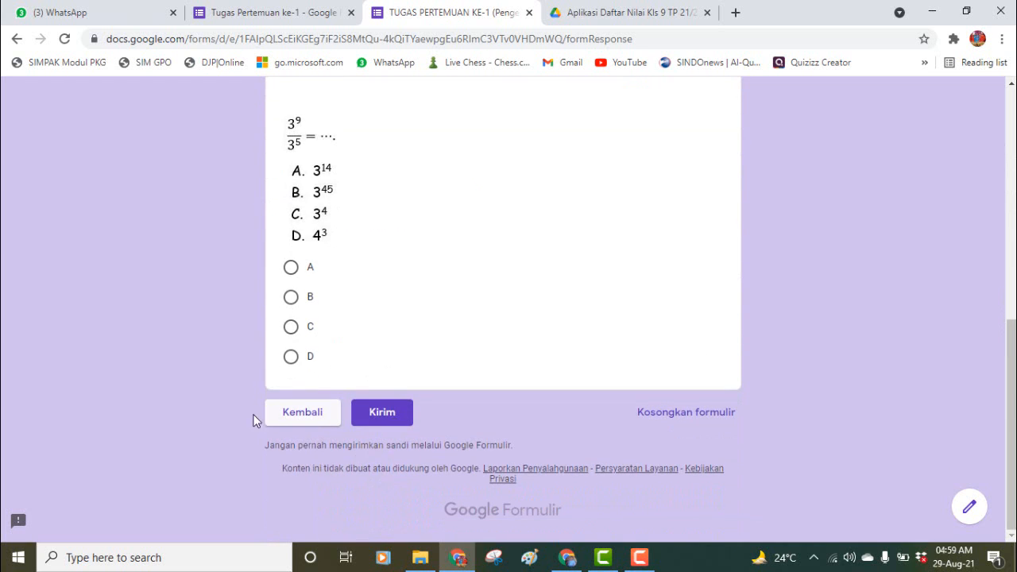
drag(1011, 329, 996, 188)
scroll(993, 191, up, 3)
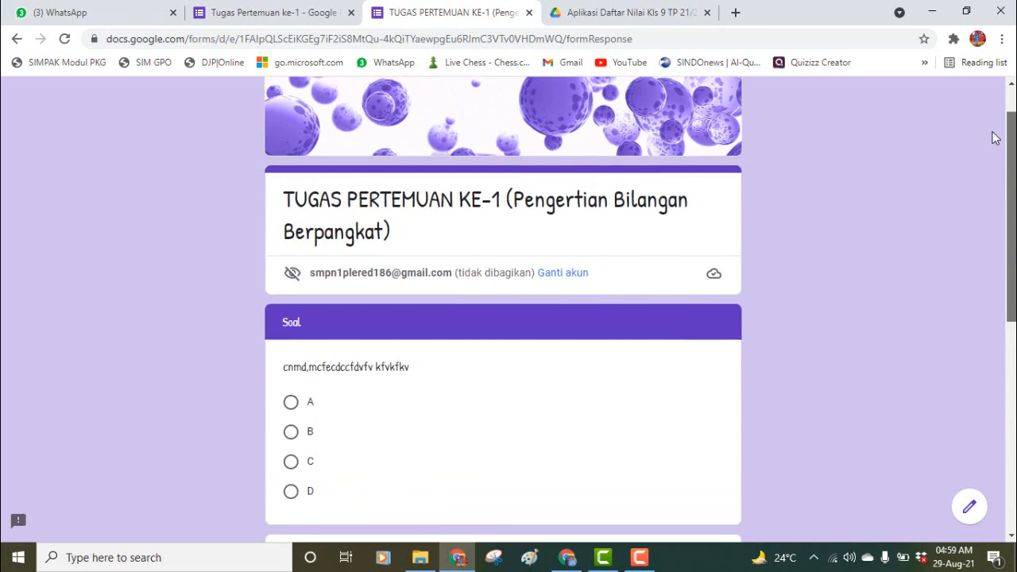
scroll(985, 195, down, 3)
scroll(985, 197, up, 2)
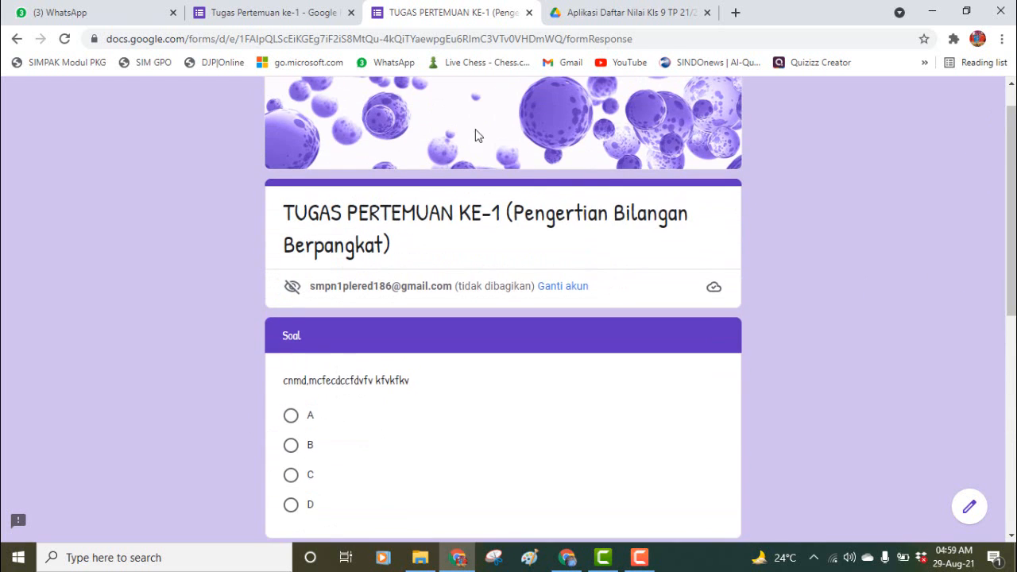
click(528, 13)
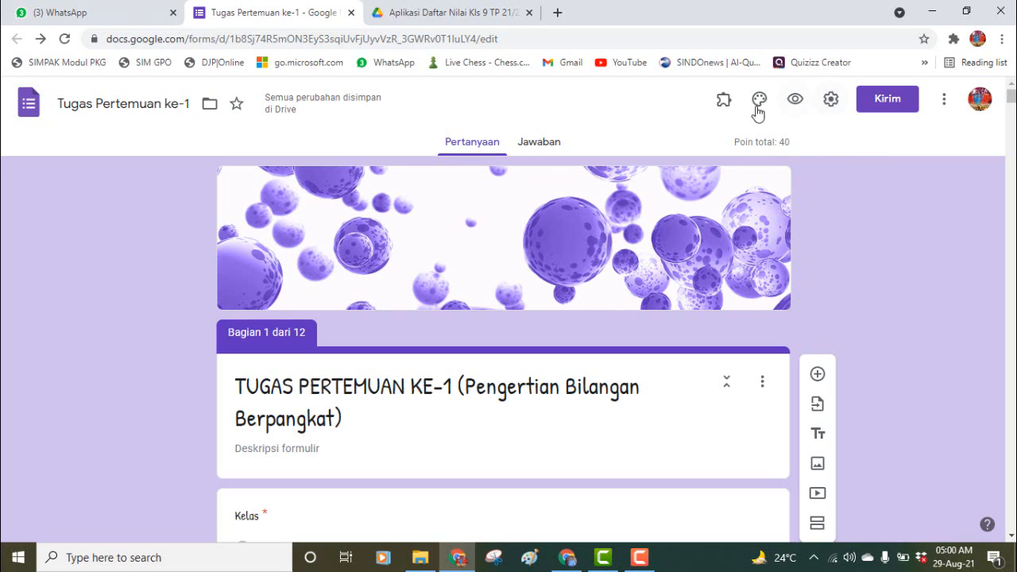
- Generate a shortened sharing link for the form with Perpendek URL and copy it
click(884, 99)
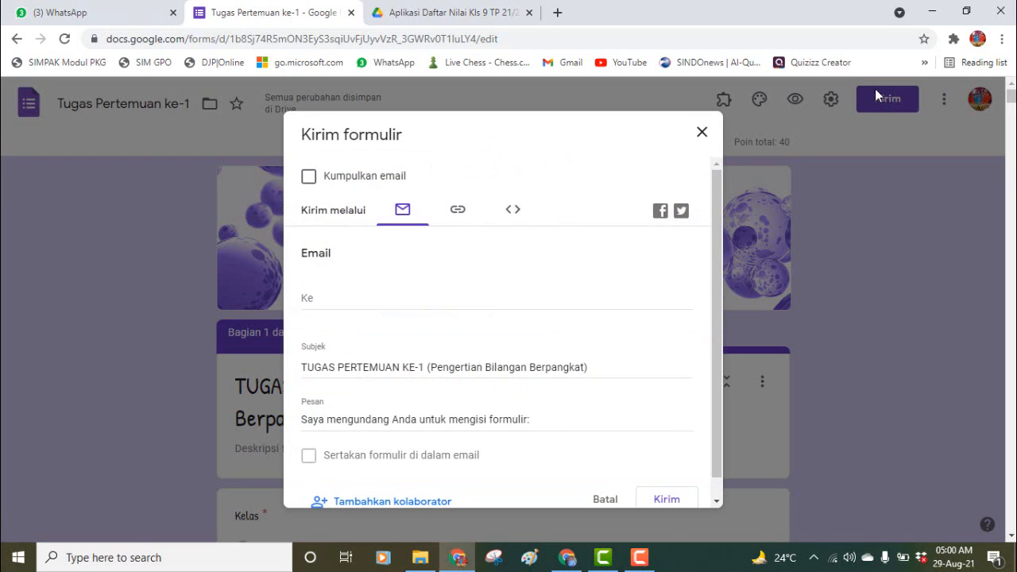
click(457, 214)
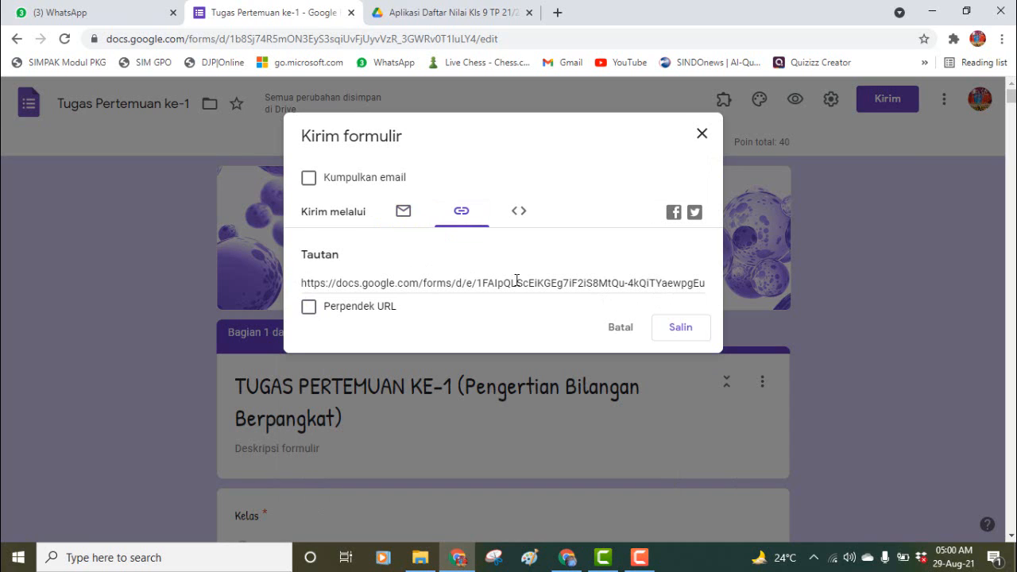
click(307, 310)
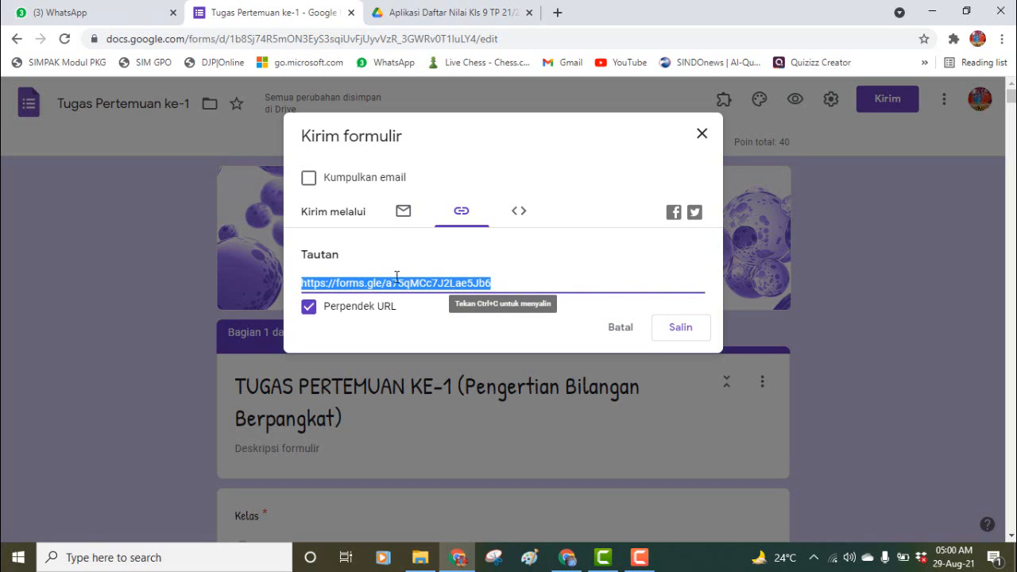
click(672, 328)
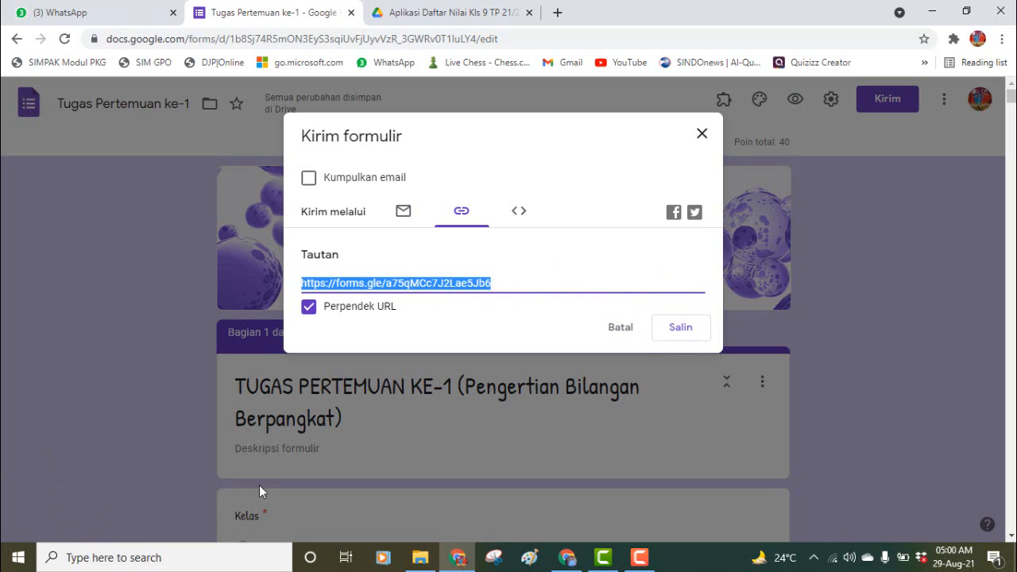
click(701, 134)
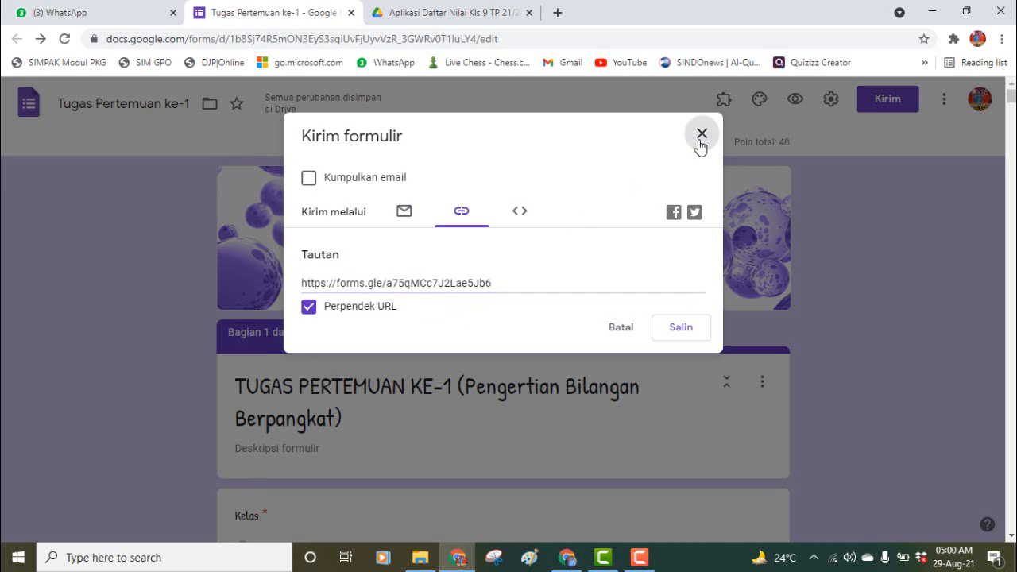
- Switch to WhatsApp, find the private contact by searching for "my", and send the shortened form link in that chat
click(123, 12)
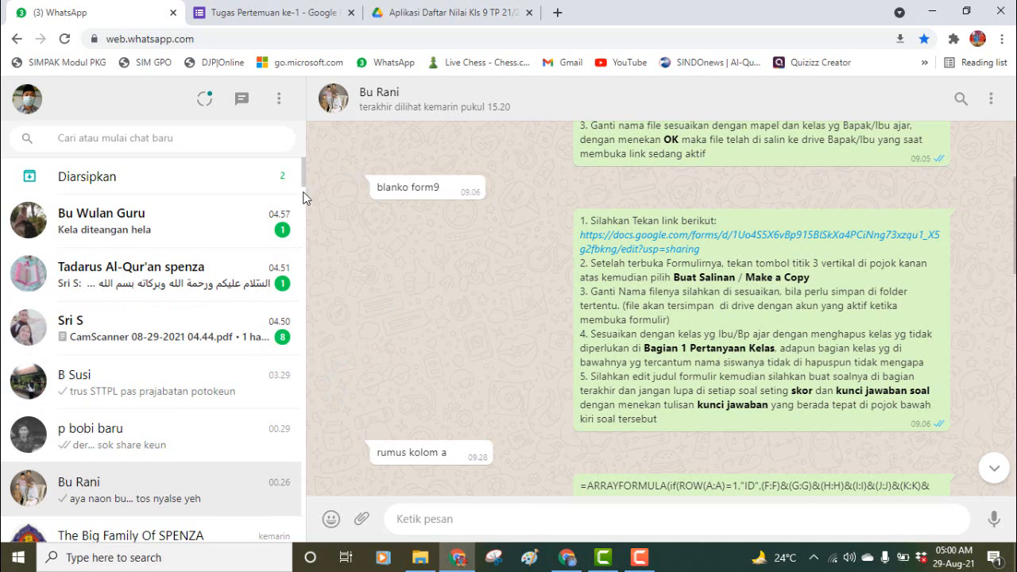
drag(303, 176, 307, 206)
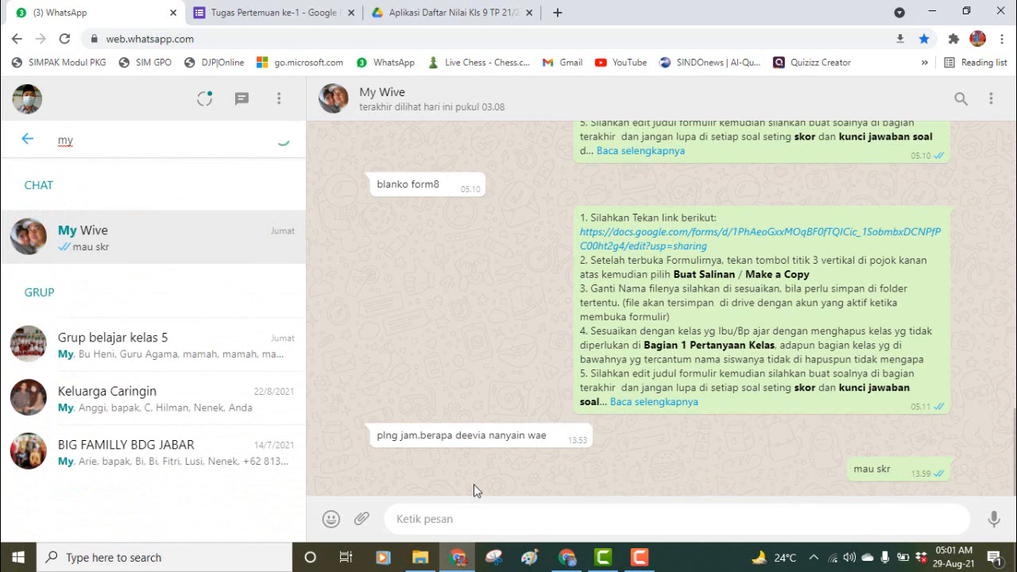
text(https://forms.gle/a75qMCc7J2Lae5Jb6)
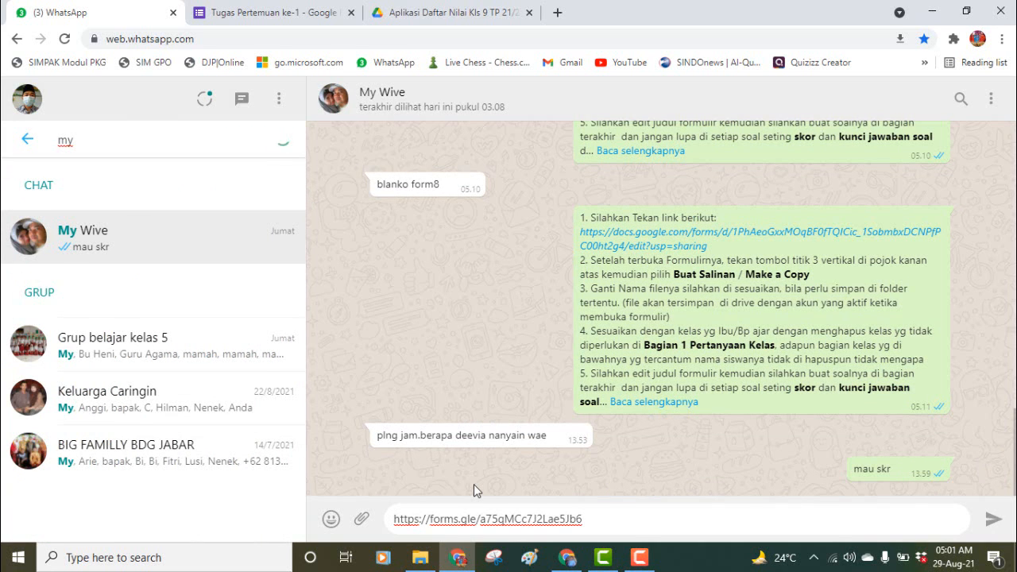
key(Return)
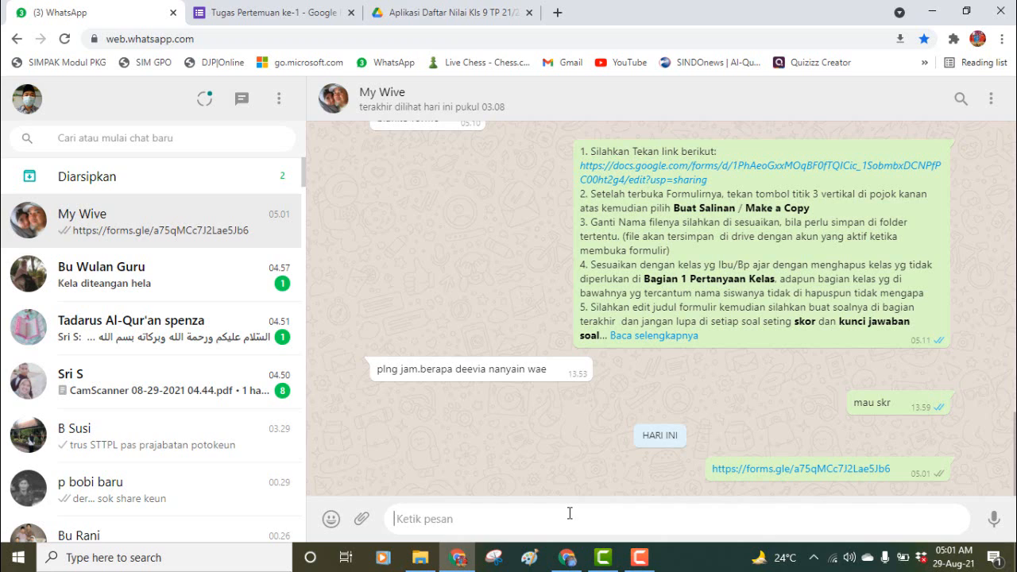
- Send the message "Silahkan kerjakan tugas pertemuan ke-1 dengan menenkan link berikut:" followed by the shortened form link in the same chat
text(S)
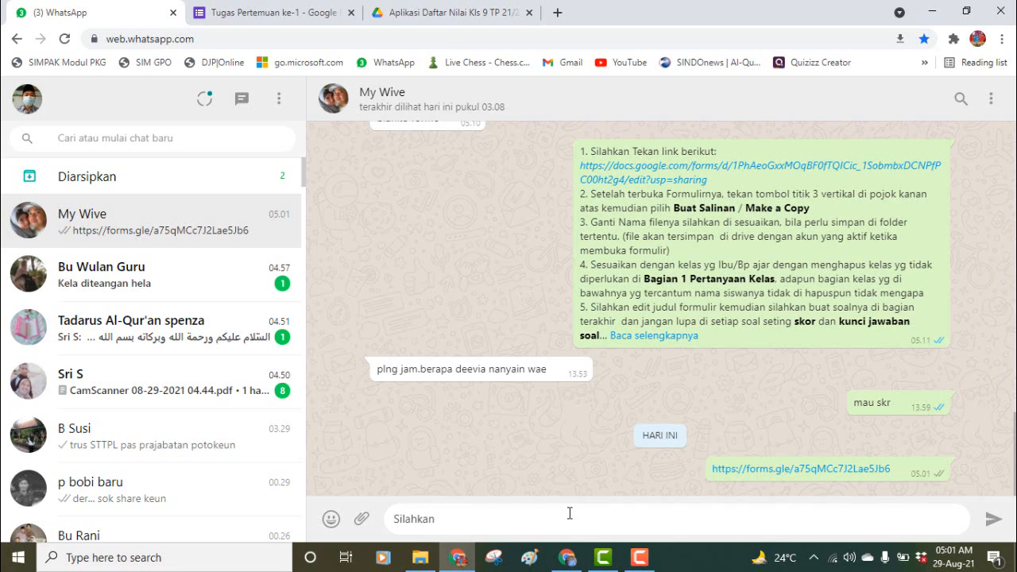
text(ilahkan kerjakan tugas pertemuan ke-1 de)
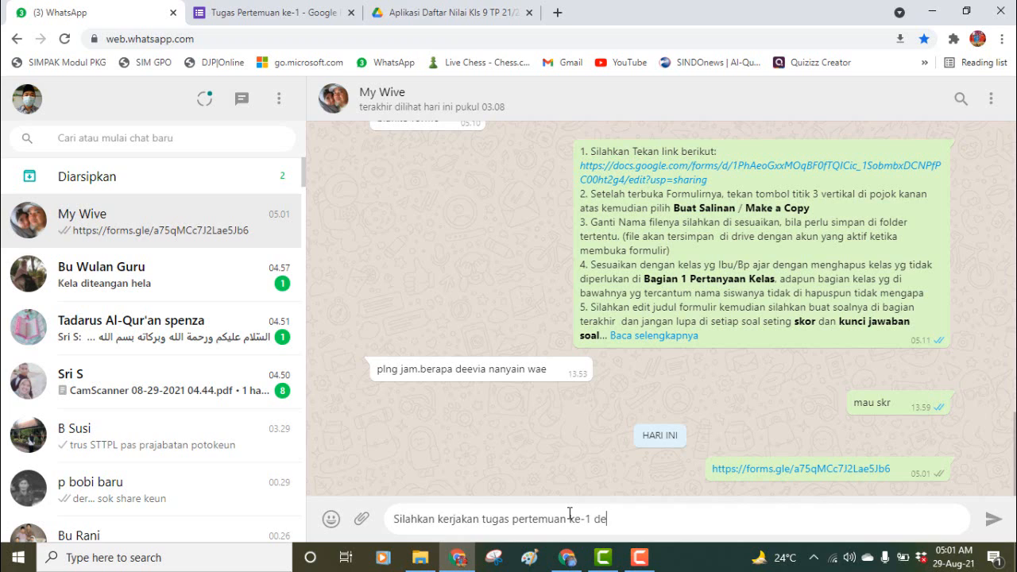
text(an menenkan link berikuT;)
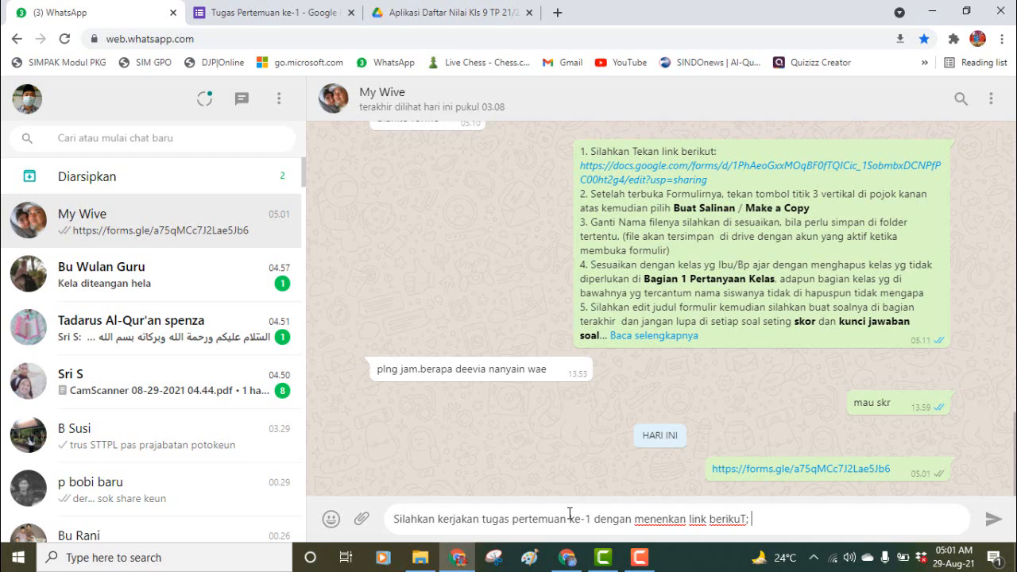
key(BackSpace)
key(BackSpace)
text(https://forms.gle/a75qMCc7J2Lae5Jb6)
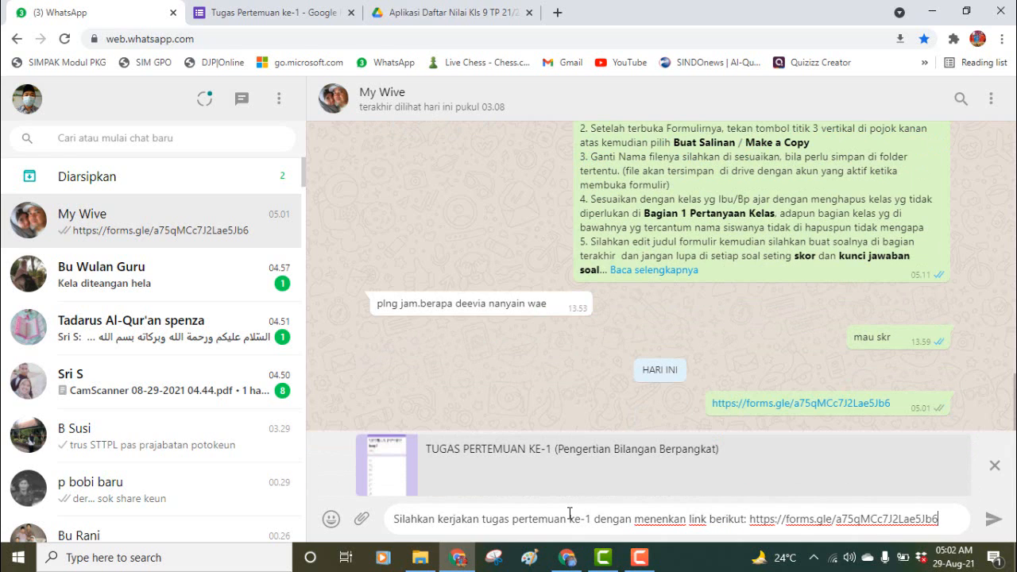
click(993, 518)
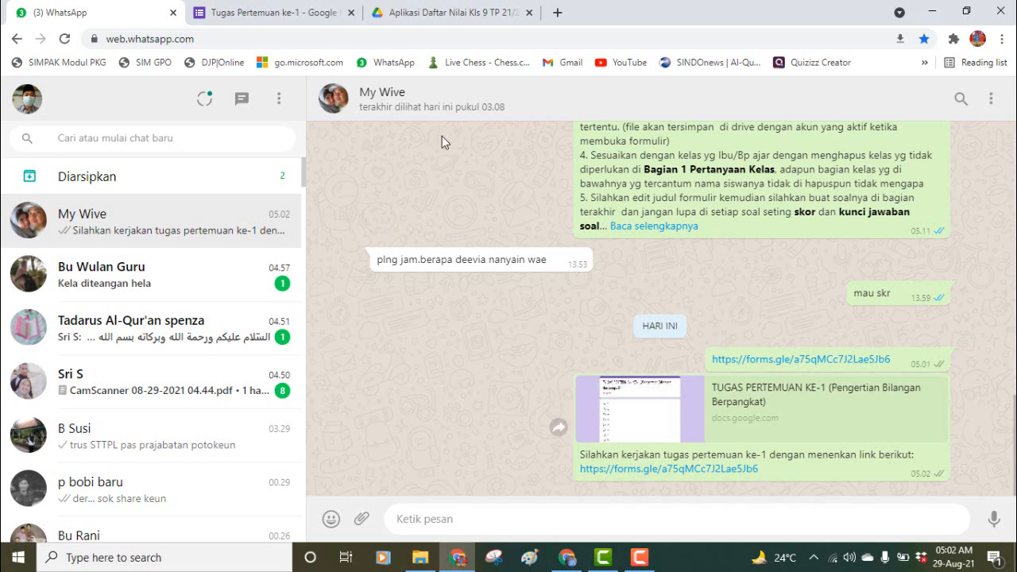
- Return to the Tugas Pertemuan ke-1 form editor and view its responses
click(254, 14)
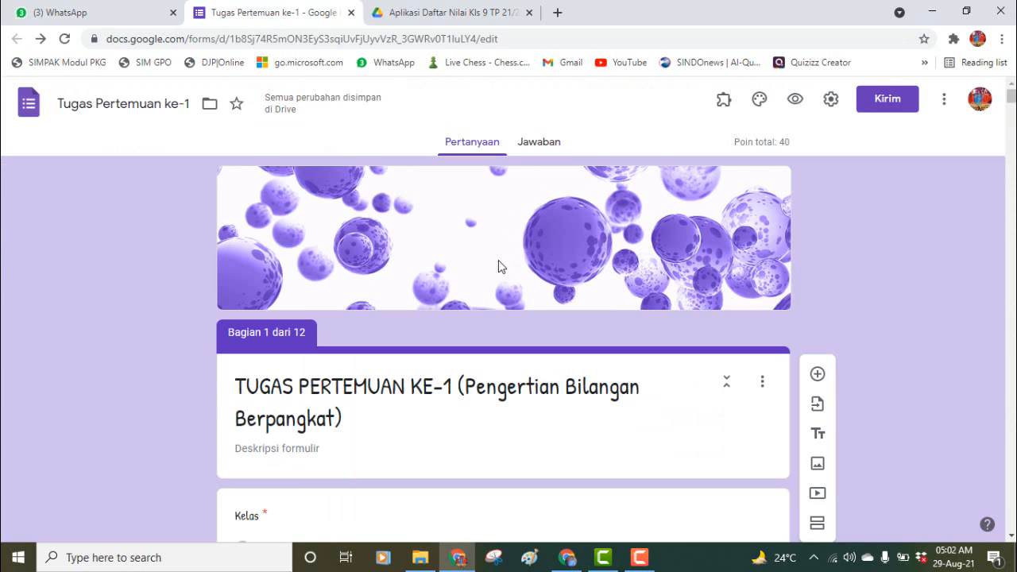
click(533, 141)
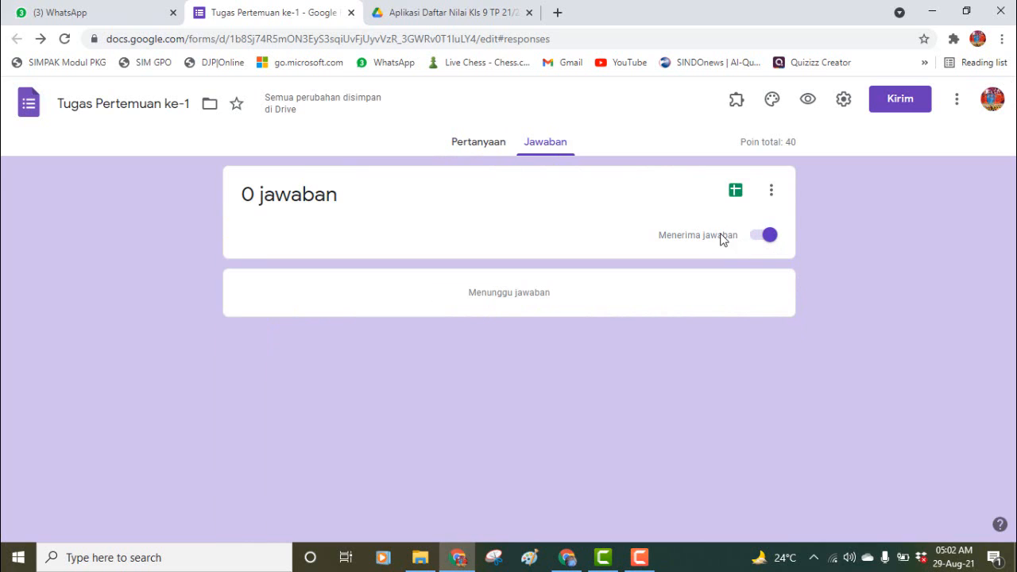
- Demonstrate closing and reopening the form by switching Menerima jawaban off and on several times, ending with responses accepted
click(750, 237)
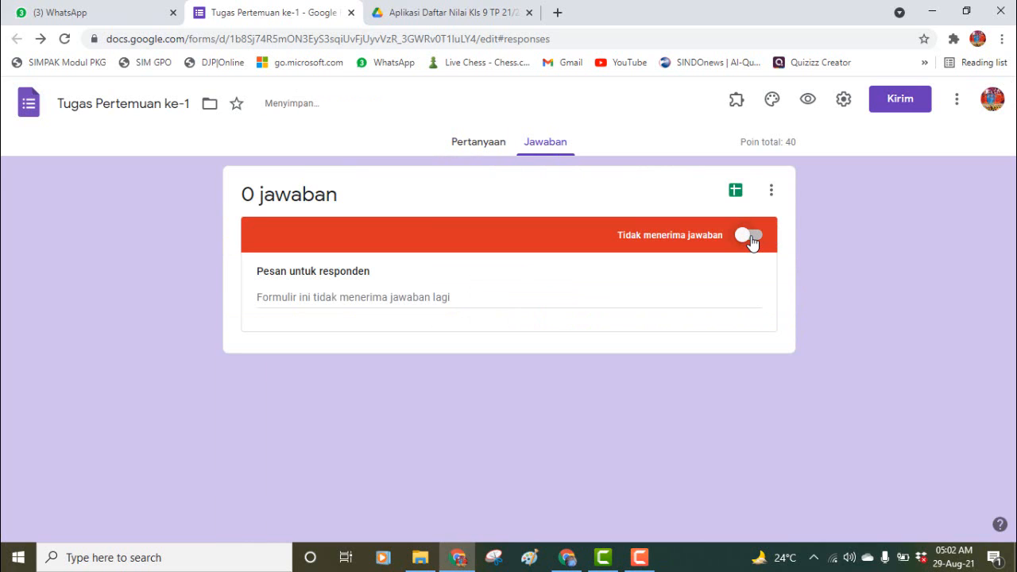
click(751, 240)
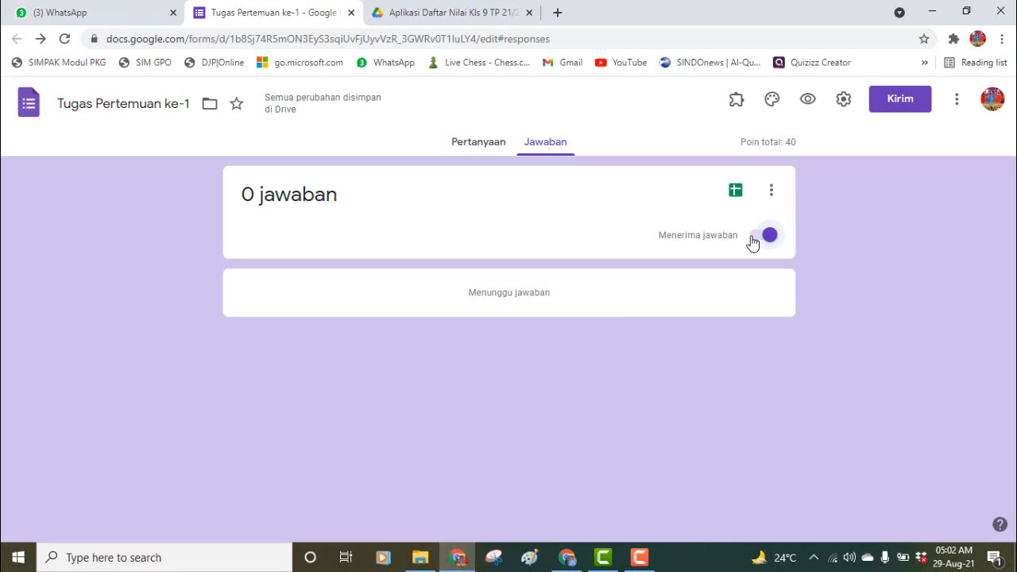
click(753, 240)
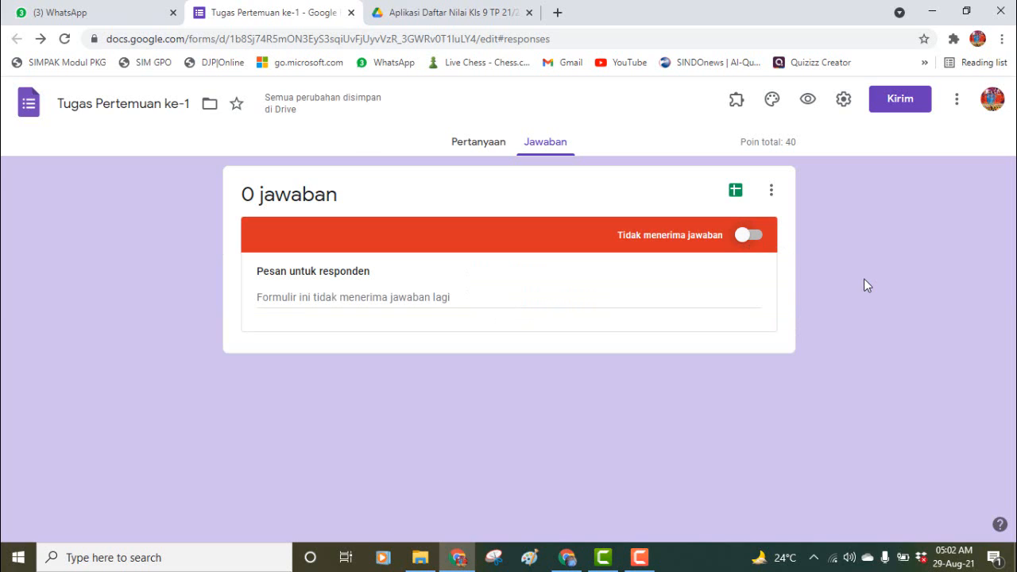
click(759, 238)
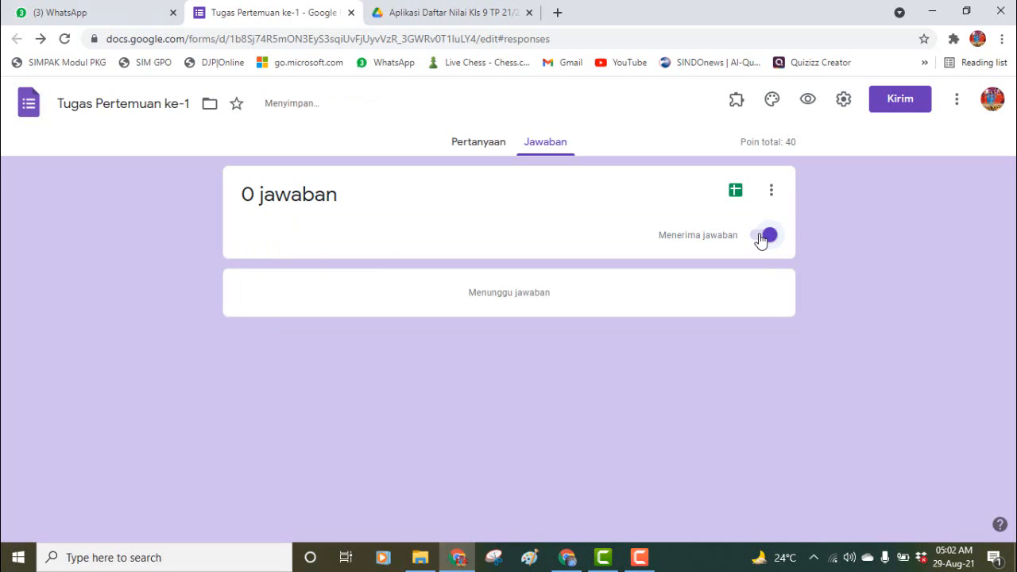
click(761, 238)
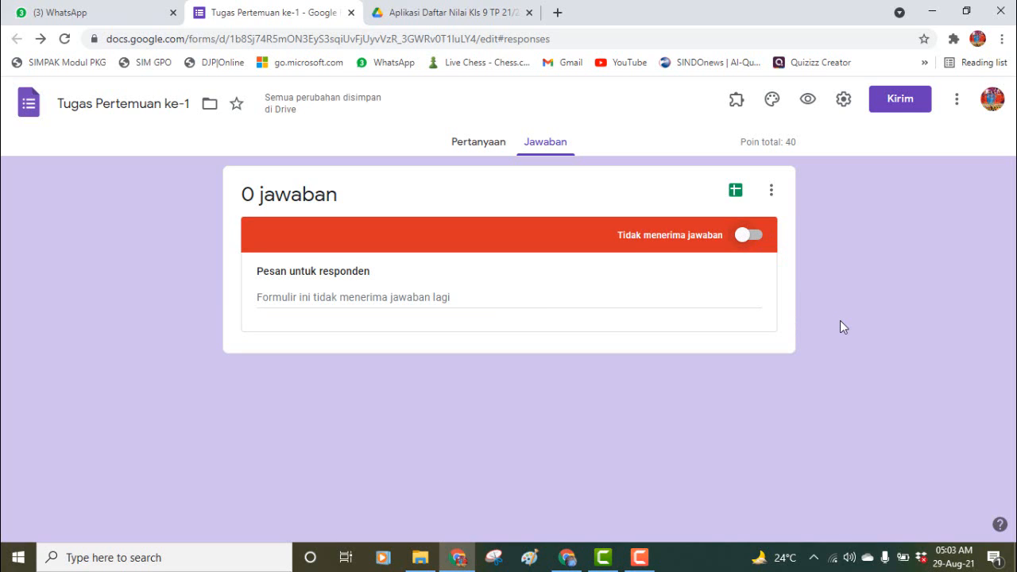
click(754, 238)
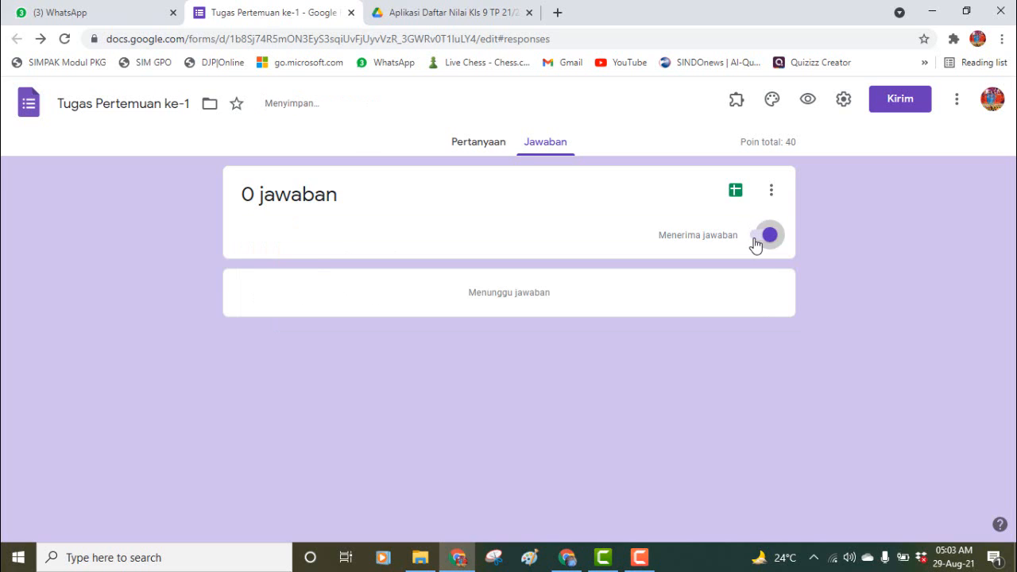
click(754, 239)
click(754, 240)
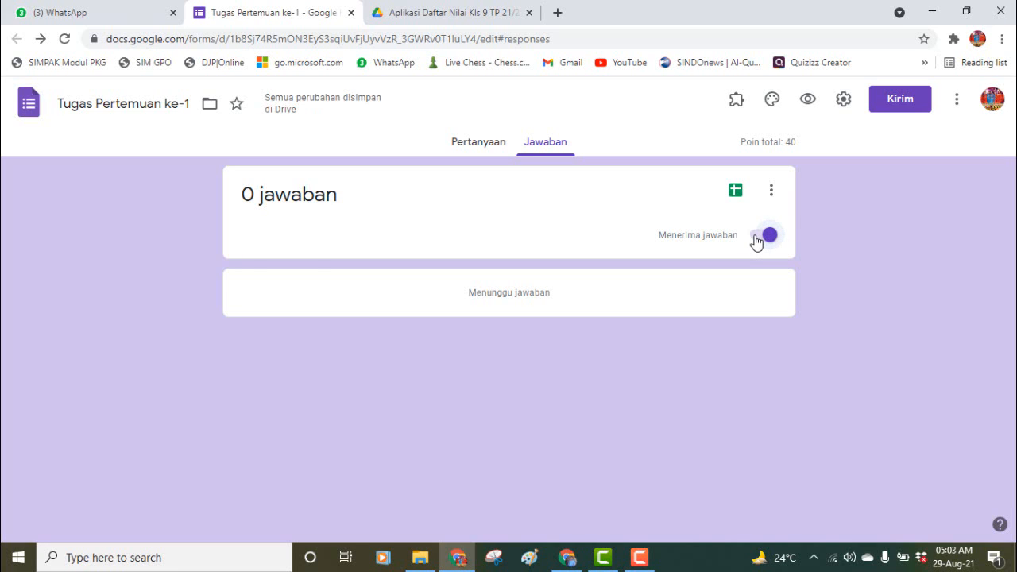
click(756, 242)
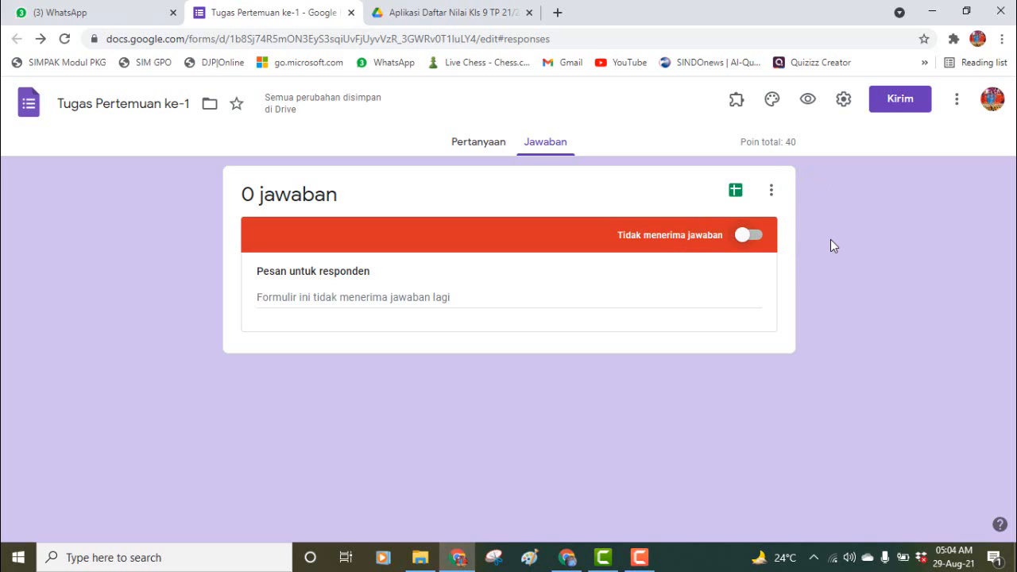
click(750, 236)
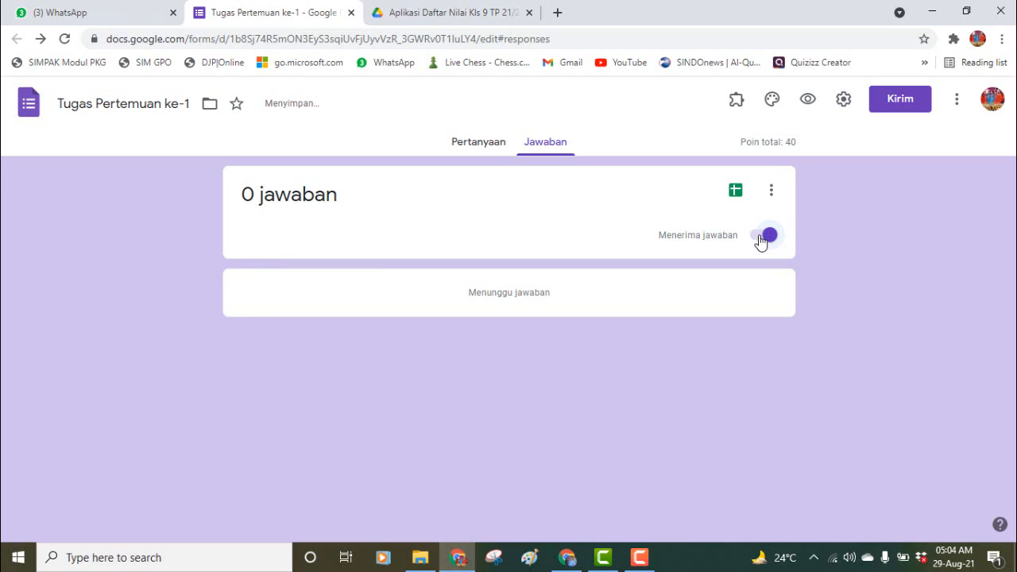